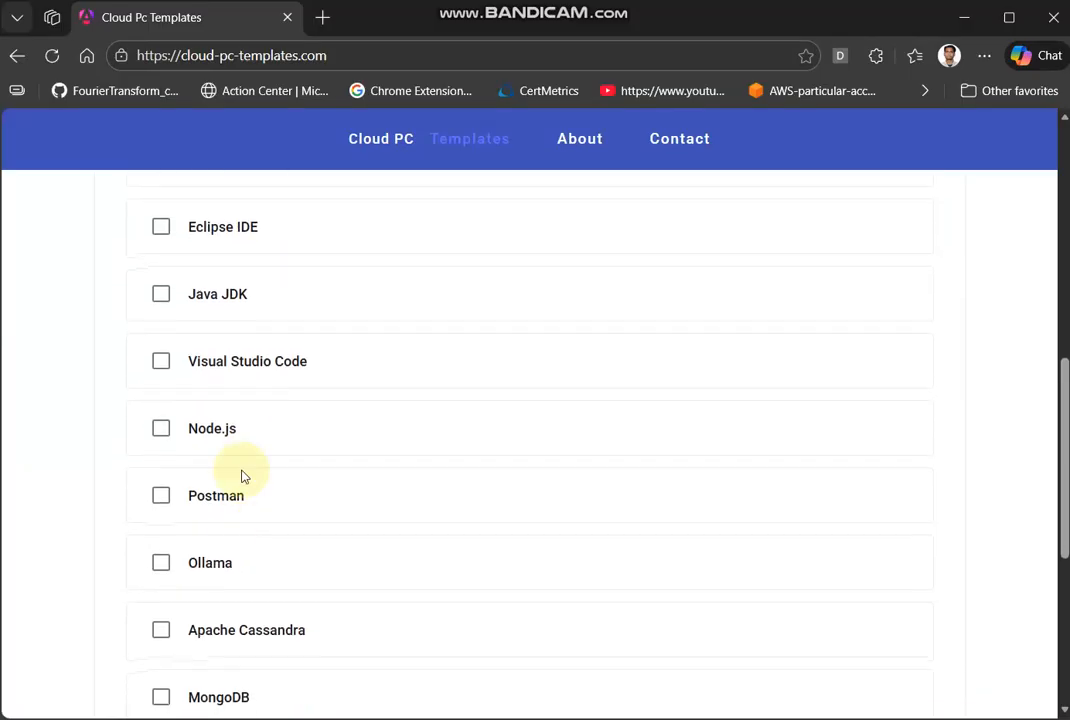
pyautogui.scroll(3, 237, 280)
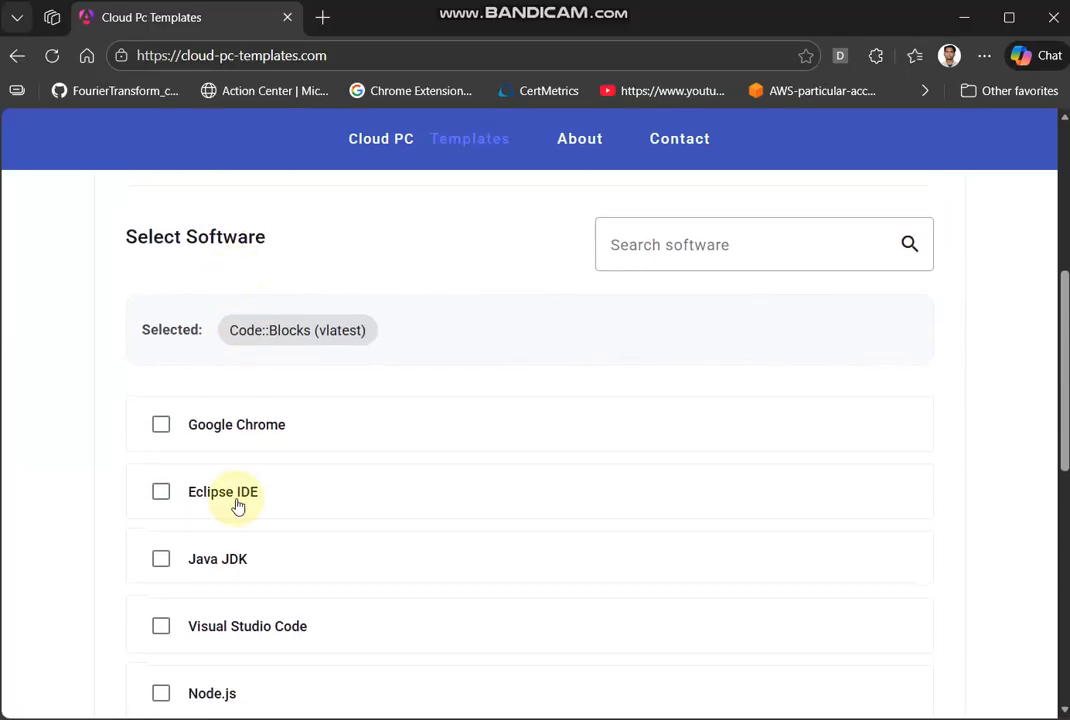
pyautogui.scroll(-4, 236, 504)
pyautogui.scroll(3, 233, 277)
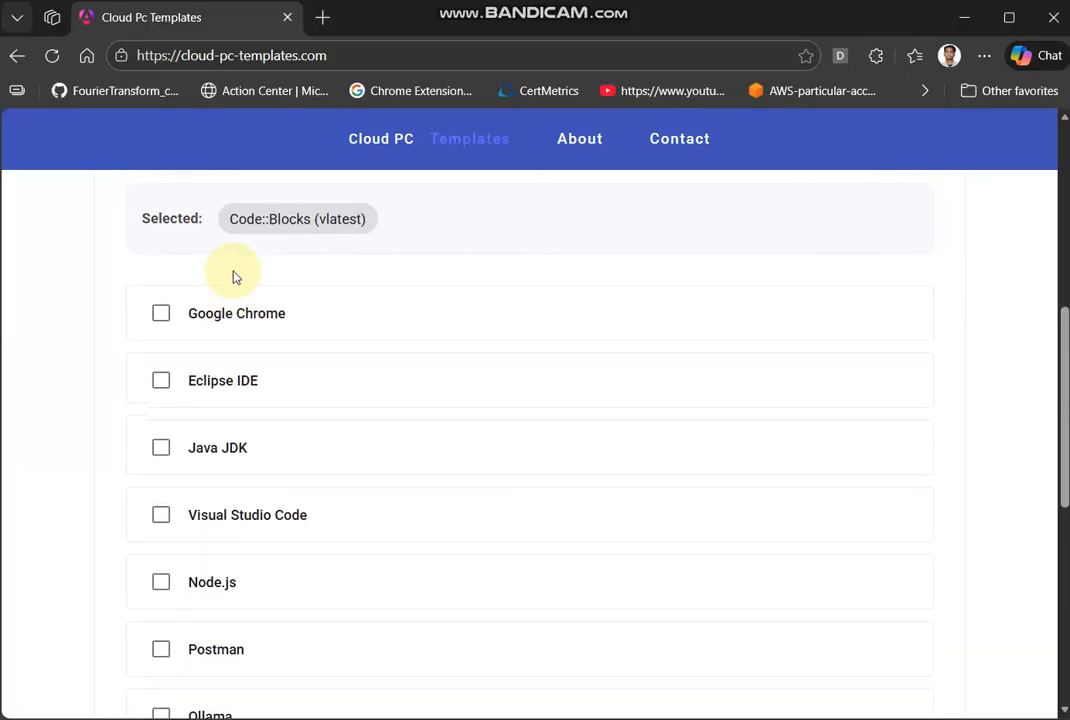
pyautogui.scroll(1, 233, 277)
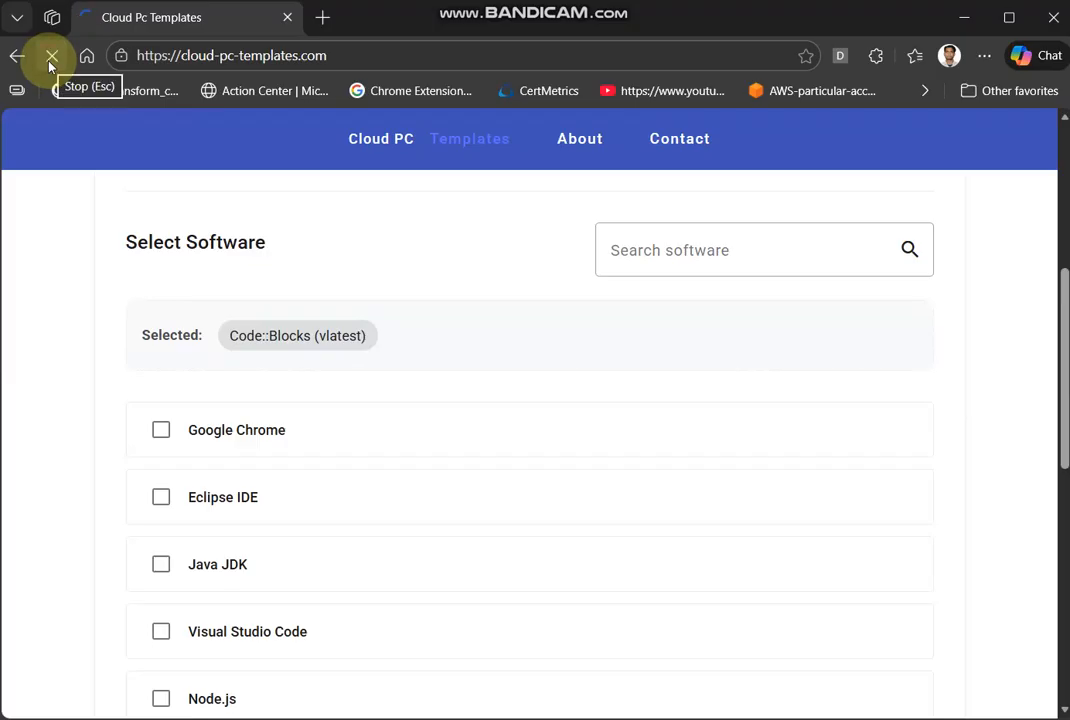
pyautogui.scroll(2, 290, 453)
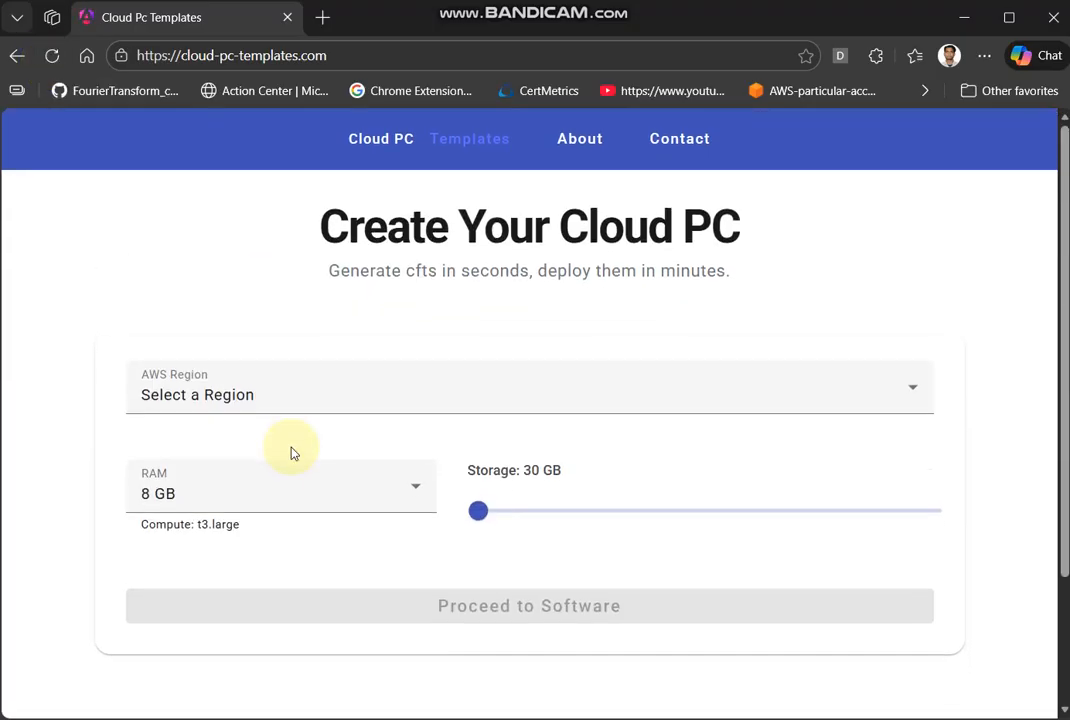
# - Set the AWS region to Asia Pacific (Mumbai) and highlight the AMI ID shown for it
pyautogui.click(346, 393)
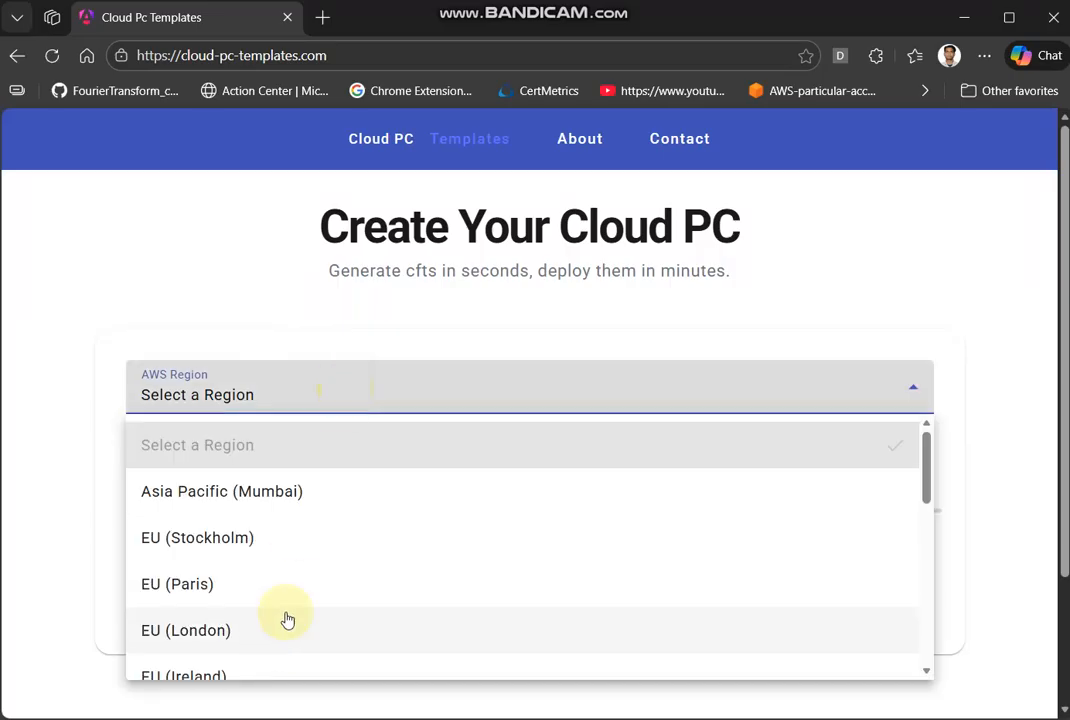
pyautogui.scroll(-5, 360, 514)
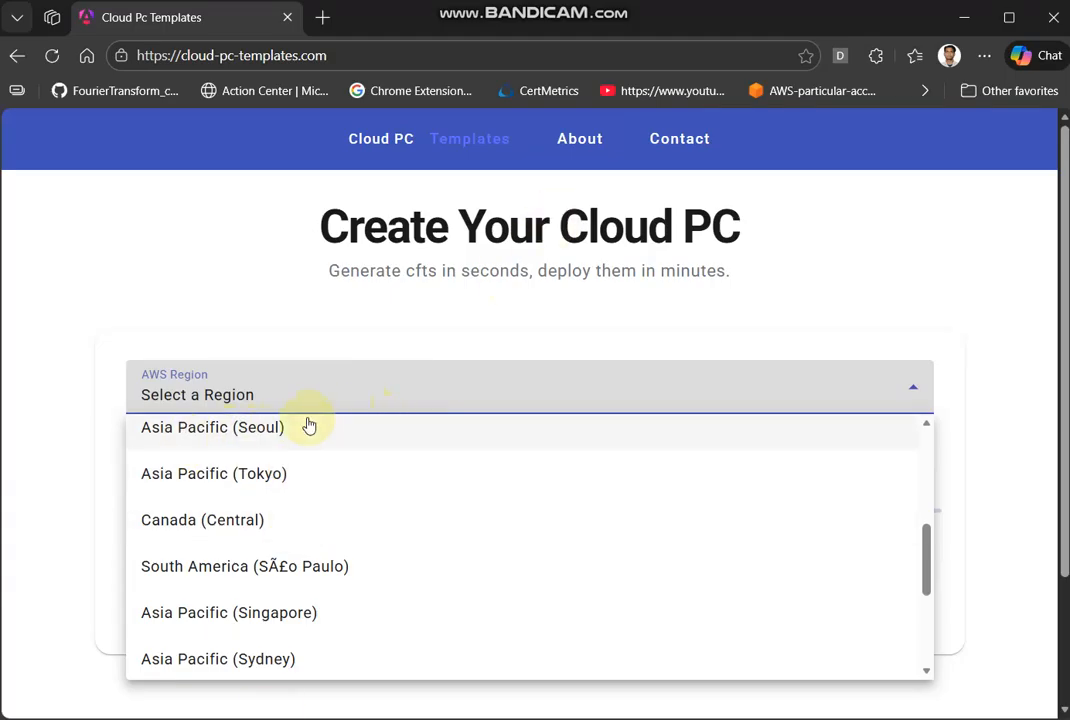
pyautogui.scroll(5, 389, 460)
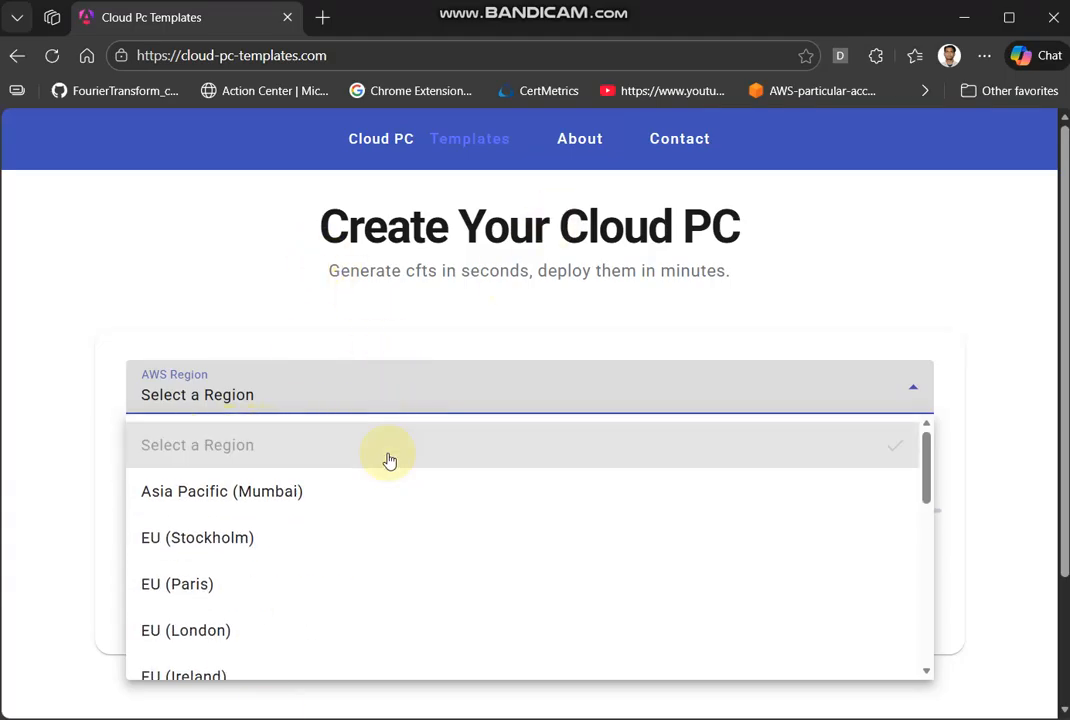
pyautogui.click(286, 494)
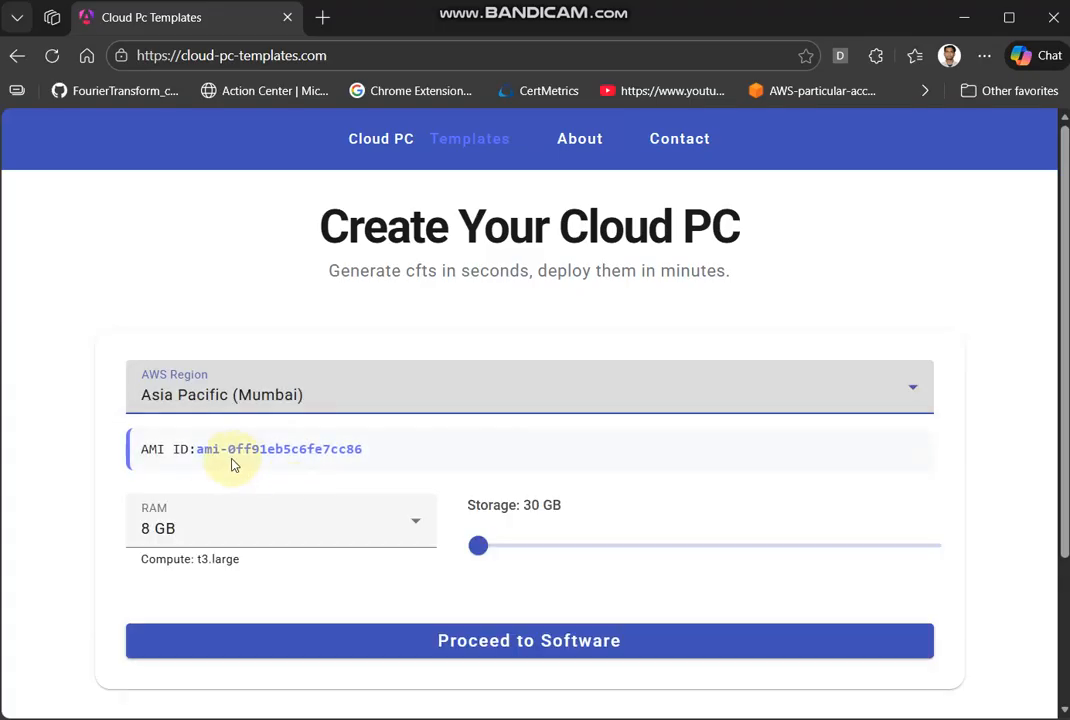
pyautogui.moveTo(196, 449); pyautogui.dragTo(377, 444)
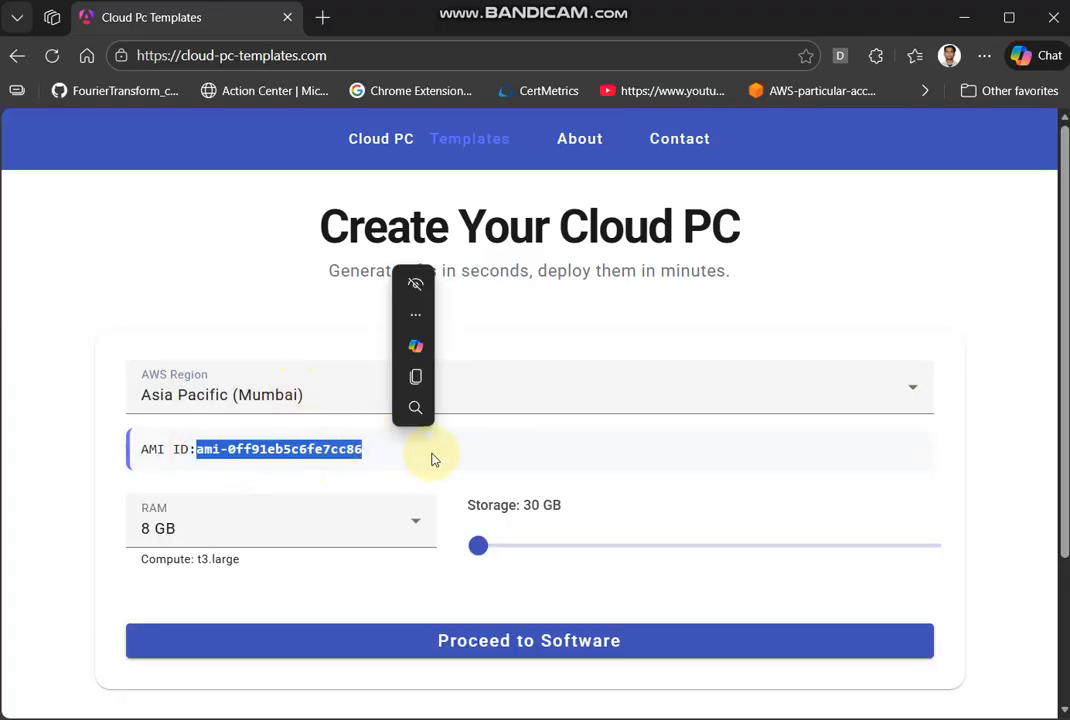
# - Keep the RAM at 8 GB and the storage at 30 GB, and proceed to the software selection
pyautogui.click(401, 530)
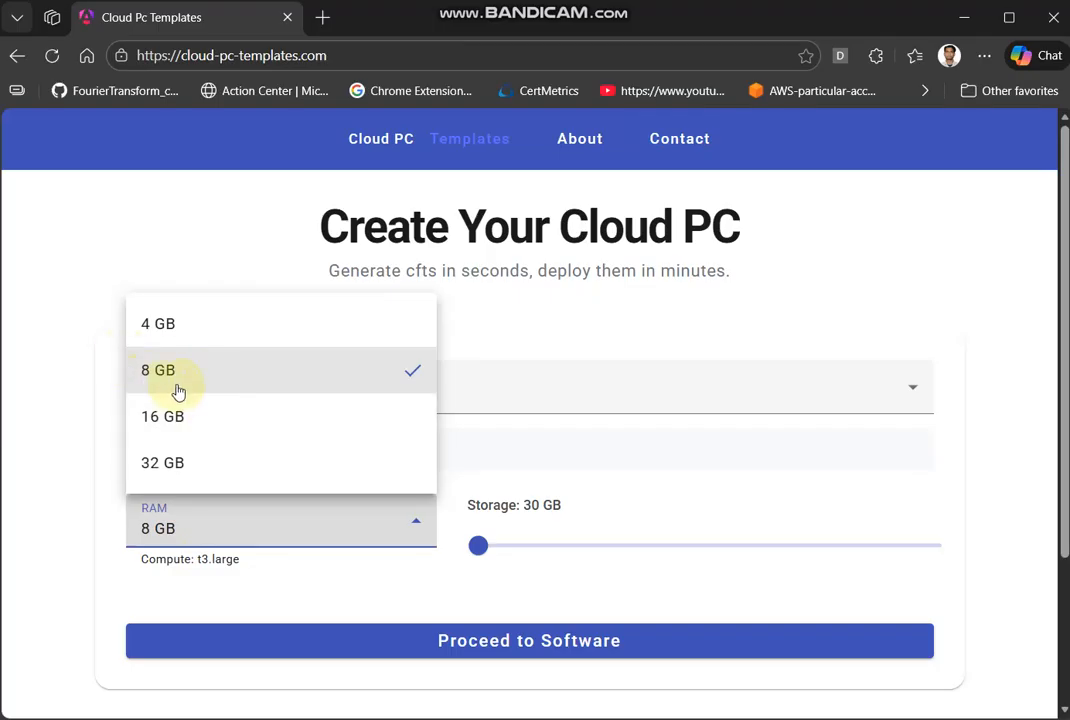
pyautogui.scroll(-2, 518, 557)
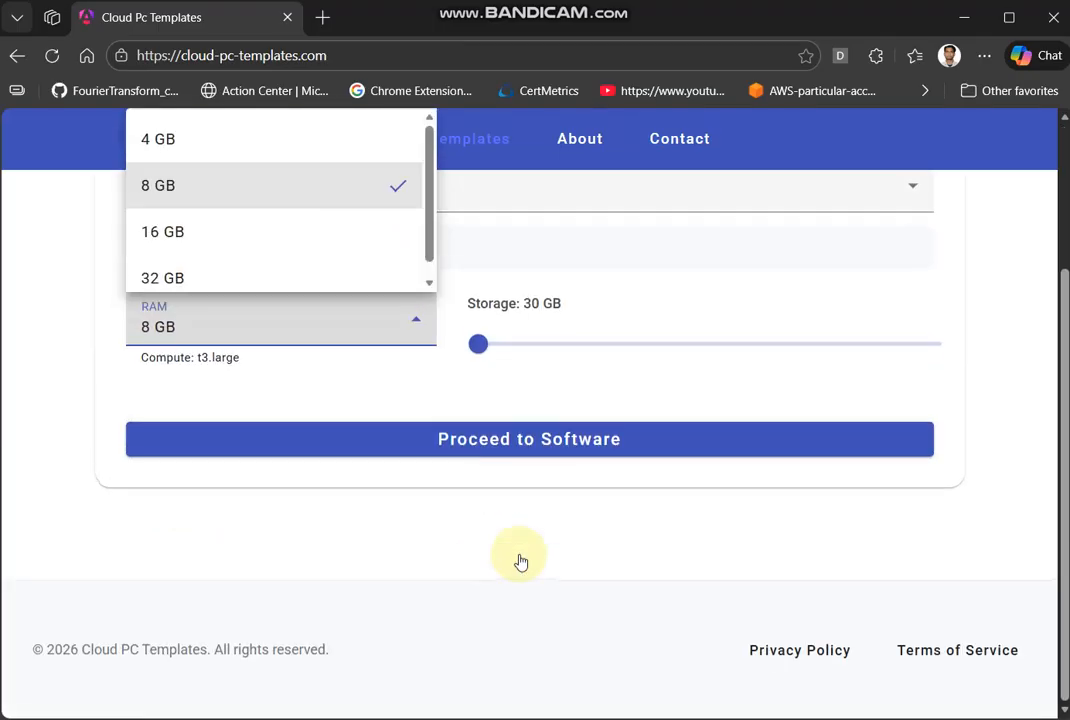
pyautogui.scroll(2, 519, 562)
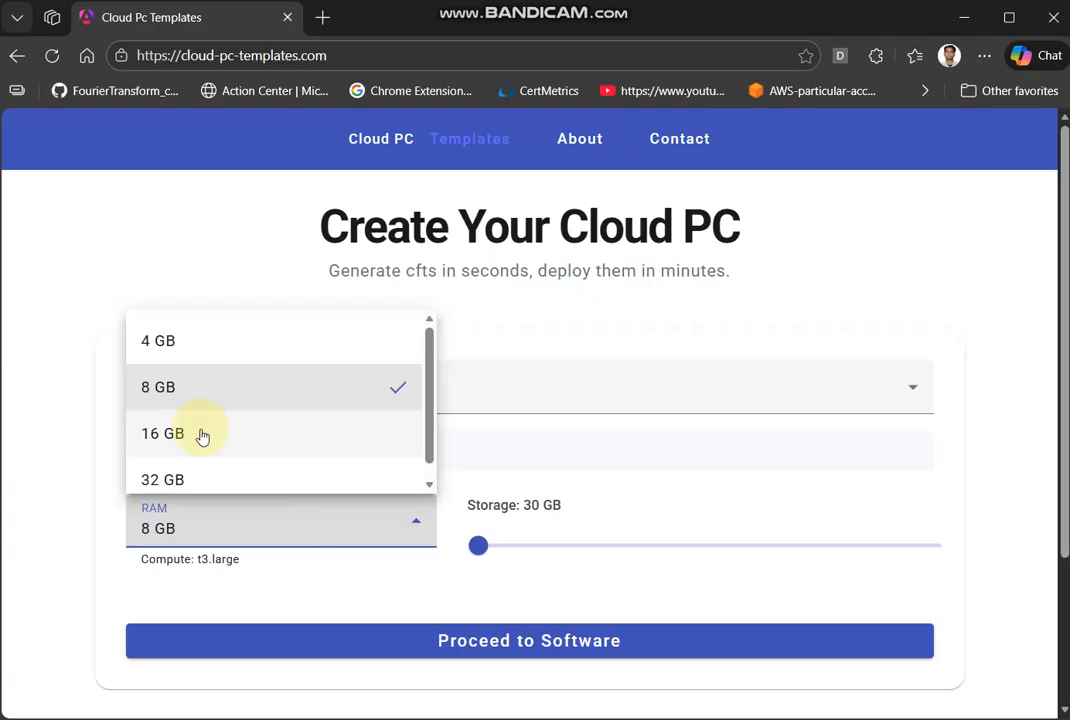
pyautogui.click(245, 398)
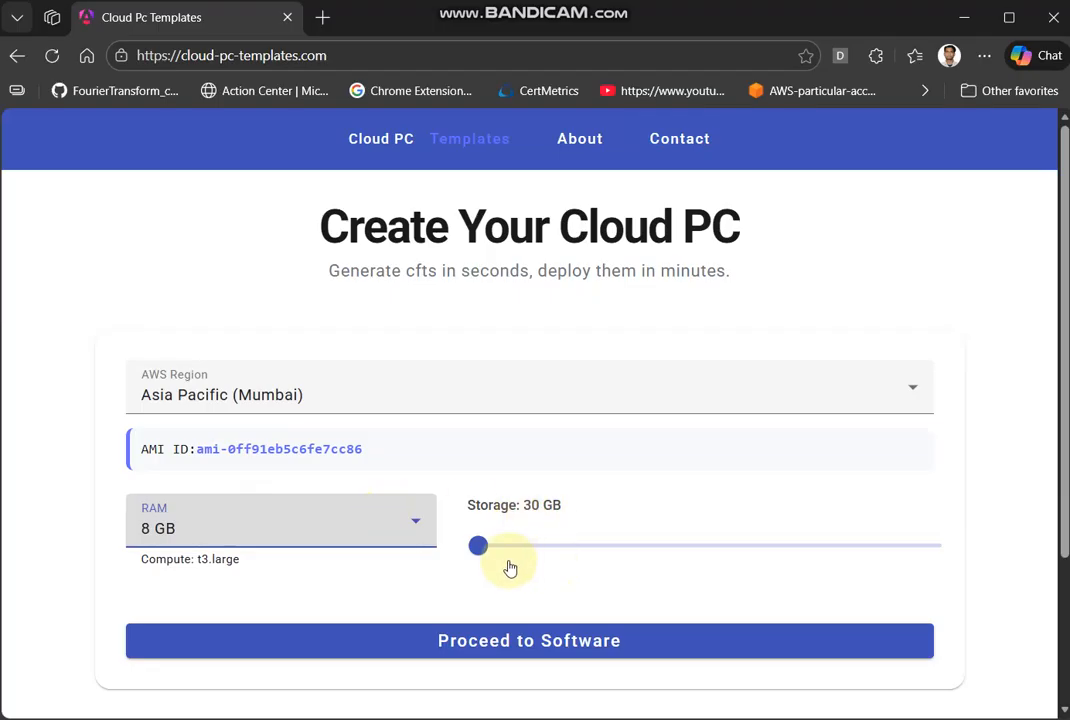
pyautogui.click(478, 545)
pyautogui.moveTo(478, 545)
pyautogui.mouseDown()
pyautogui.moveTo(950, 577)
pyautogui.moveTo(478, 540)
pyautogui.mouseUp()
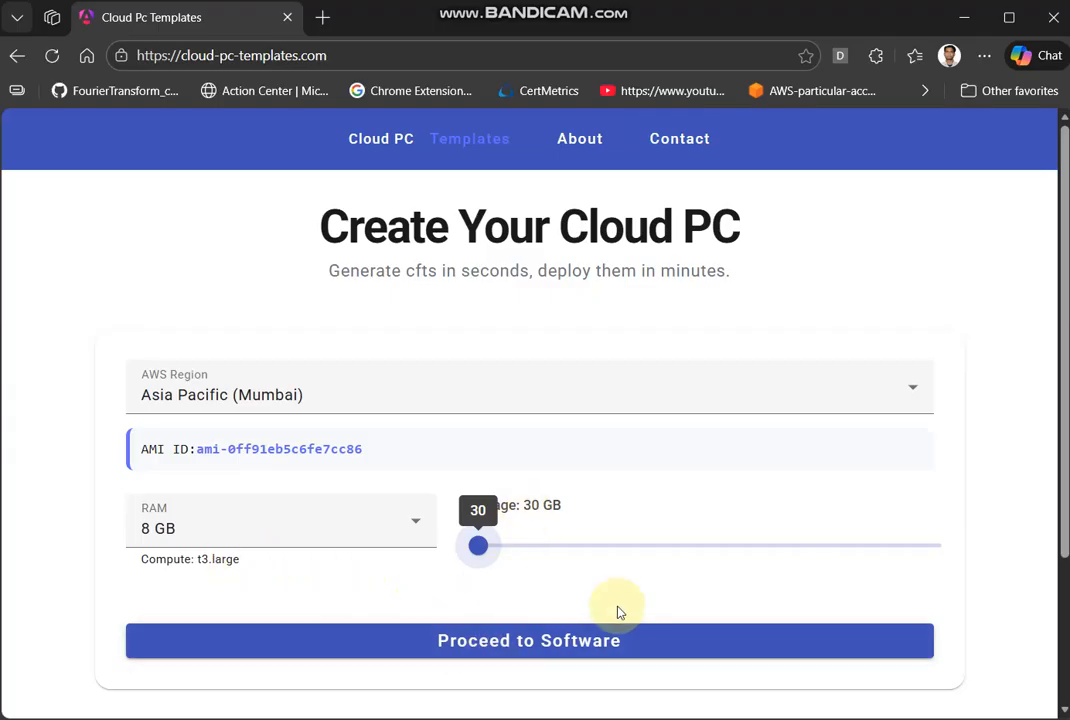
pyautogui.click(616, 657)
# - Filter the software list with the search terms "node,java,mongo"
pyautogui.scroll(-10, 614, 659)
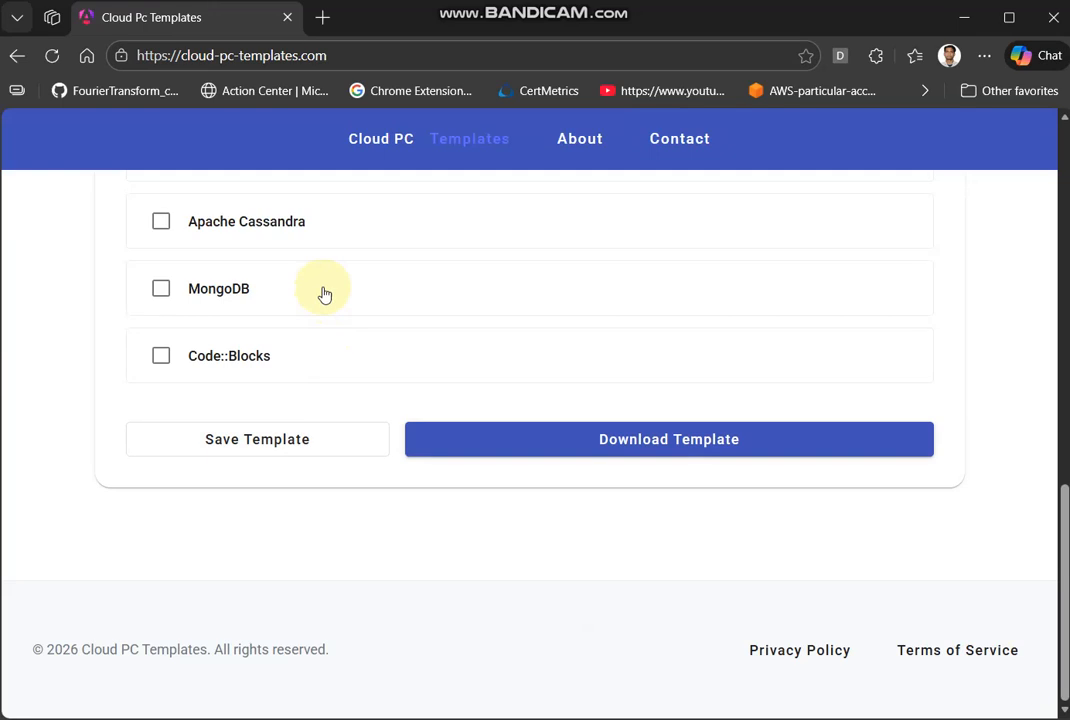
pyautogui.scroll(3, 322, 291)
pyautogui.scroll(4, 430, 404)
pyautogui.scroll(1, 500, 385)
pyautogui.click(649, 386)
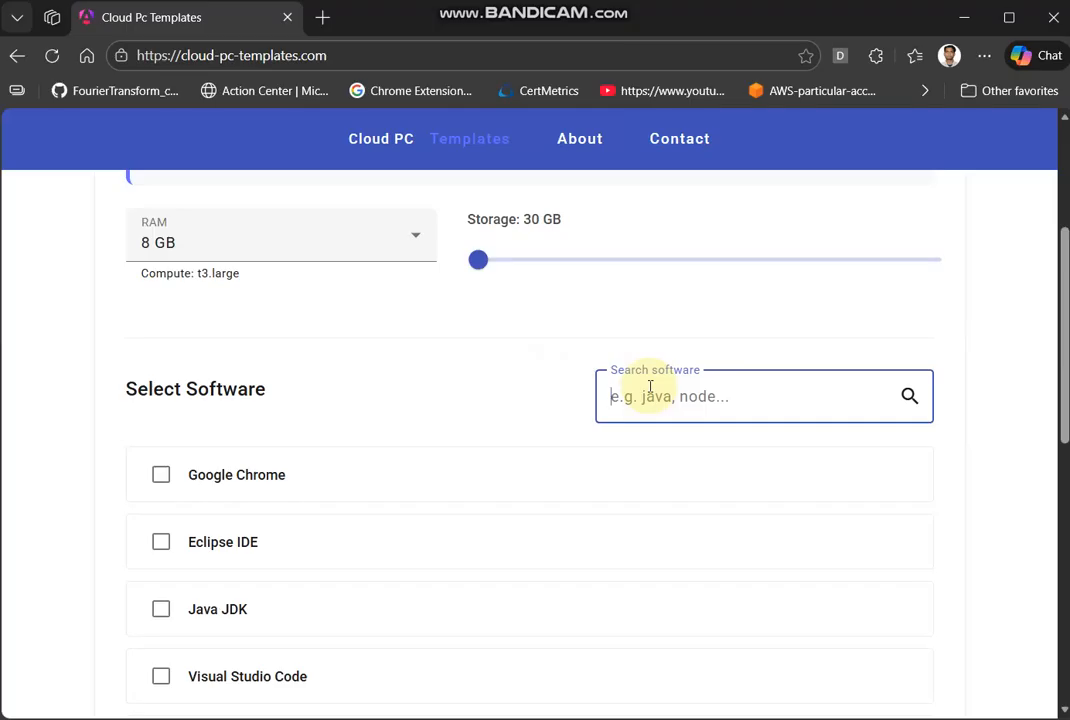
pyautogui.write('nodejs')
pyautogui.press('BackSpace')
pyautogui.press('BackSpace')
pyautogui.write(',java,mongo')
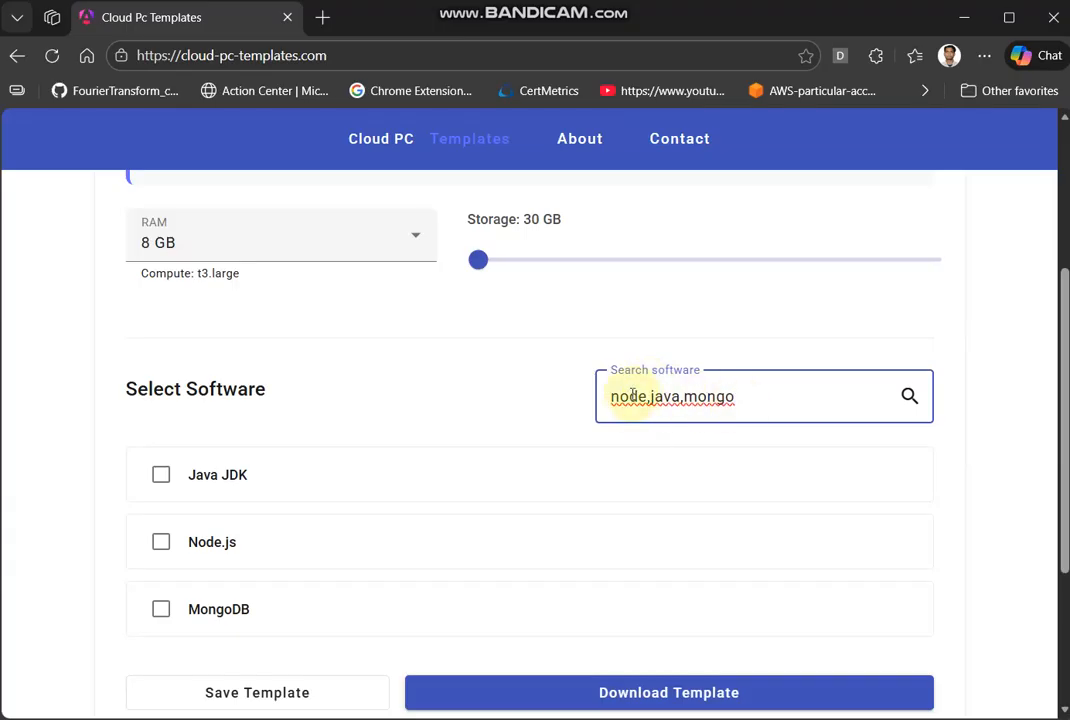
# - Select Java JDK, Node.js and MongoDB for installation, leaving their default versions
pyautogui.click(249, 484)
pyautogui.click(258, 660)
pyautogui.scroll(-3, 258, 650)
pyautogui.click(254, 508)
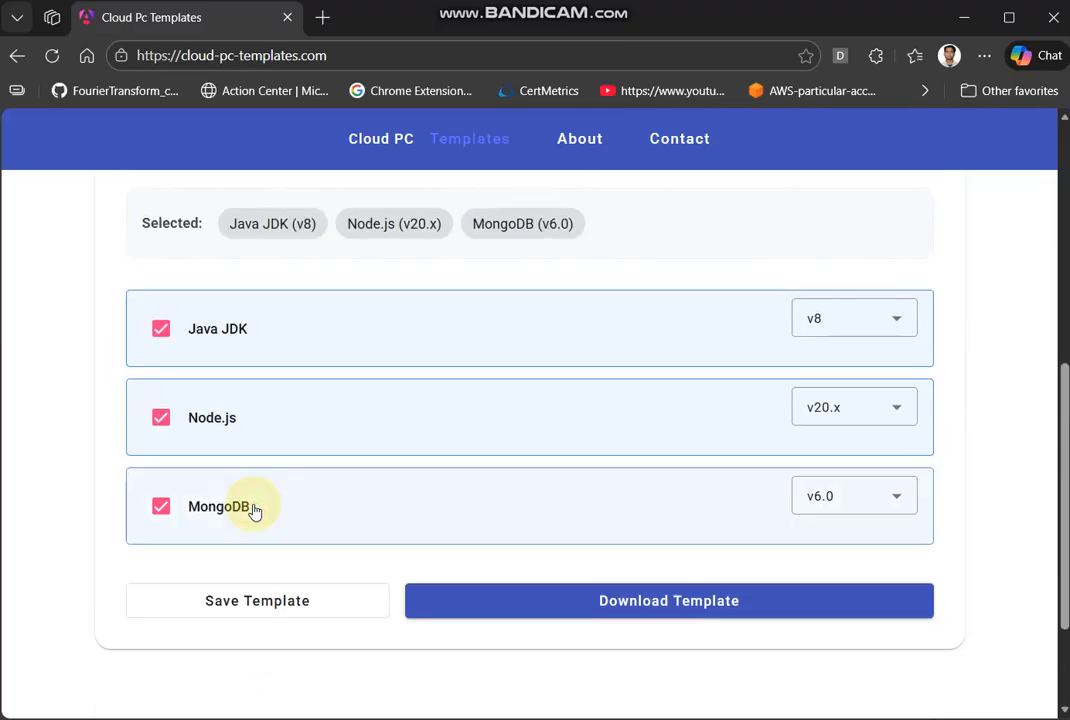
# - Search the software list for "code" and add Code::Blocks to the selection
pyautogui.scroll(3, 669, 427)
pyautogui.moveTo(752, 392); pyautogui.dragTo(572, 380)
pyautogui.press('BackSpace')
pyautogui.write('code')
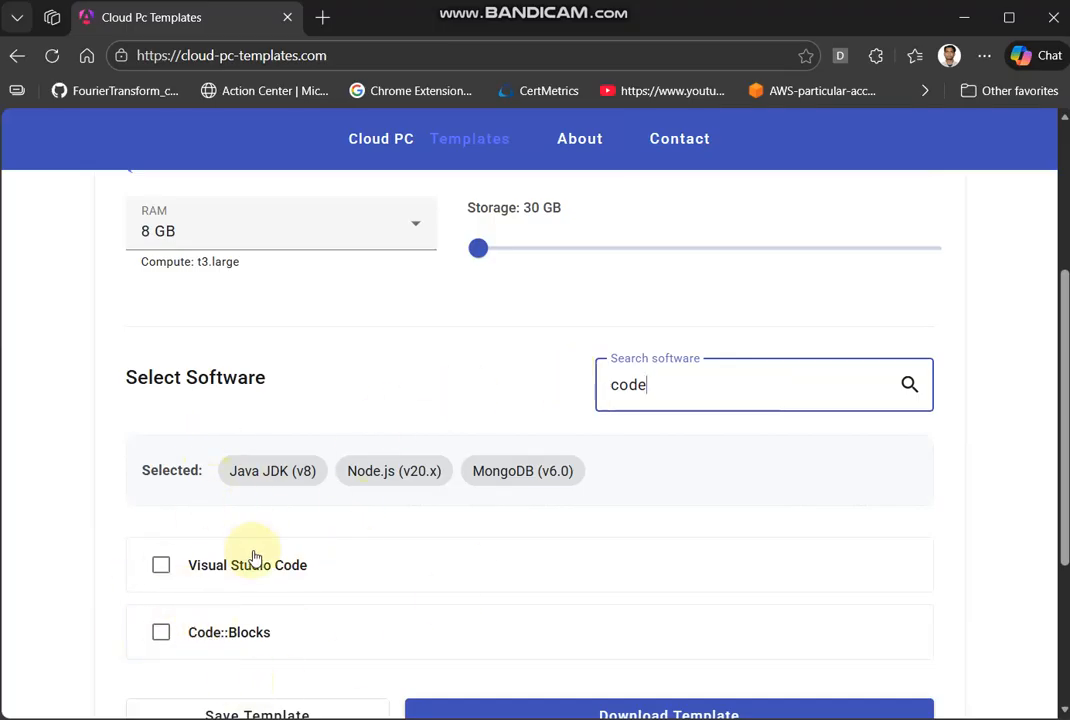
pyautogui.click(215, 640)
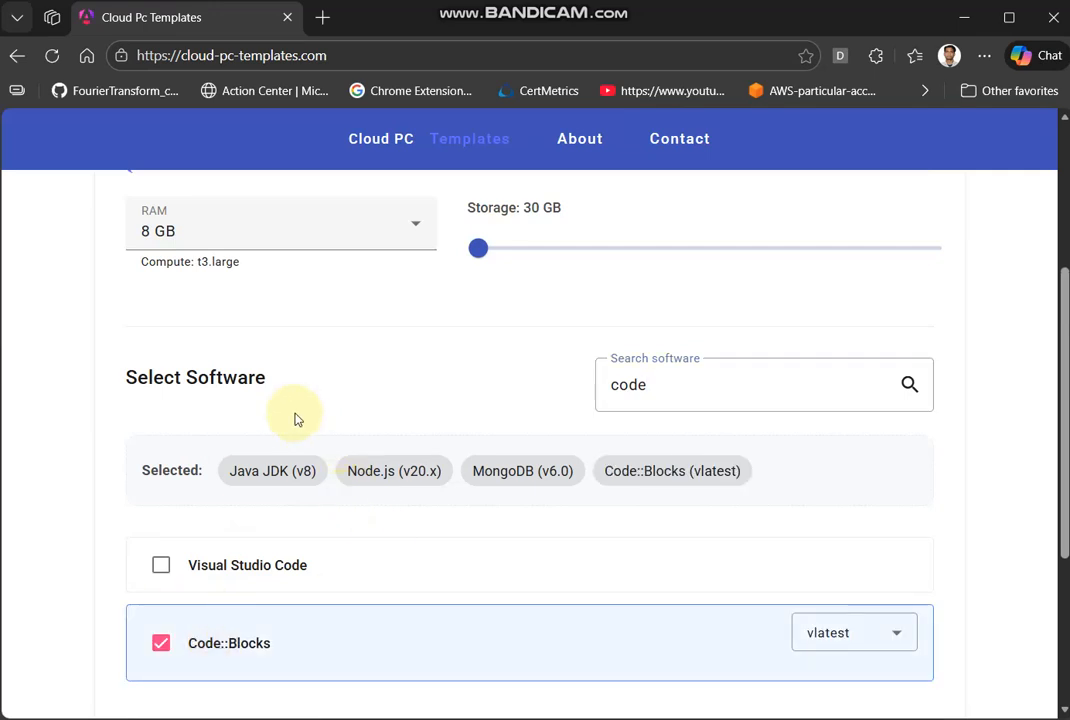
# - Search the software list for "chrome" and add Google Chrome to the selection
pyautogui.moveTo(690, 391); pyautogui.dragTo(418, 358)
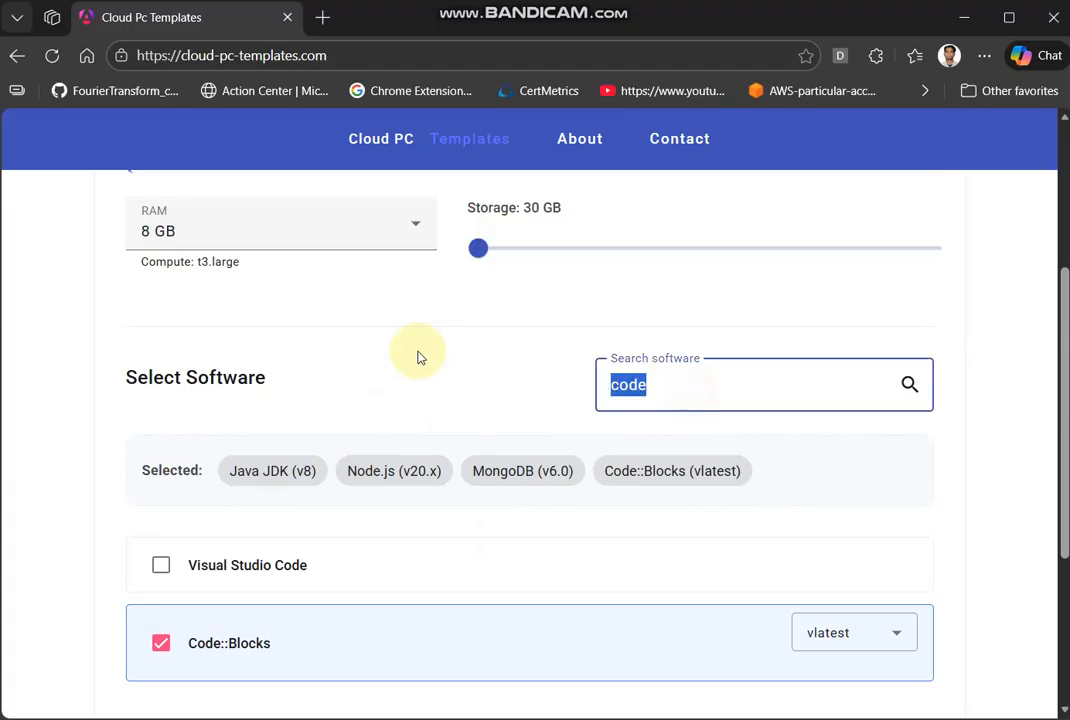
pyautogui.write('chrome')
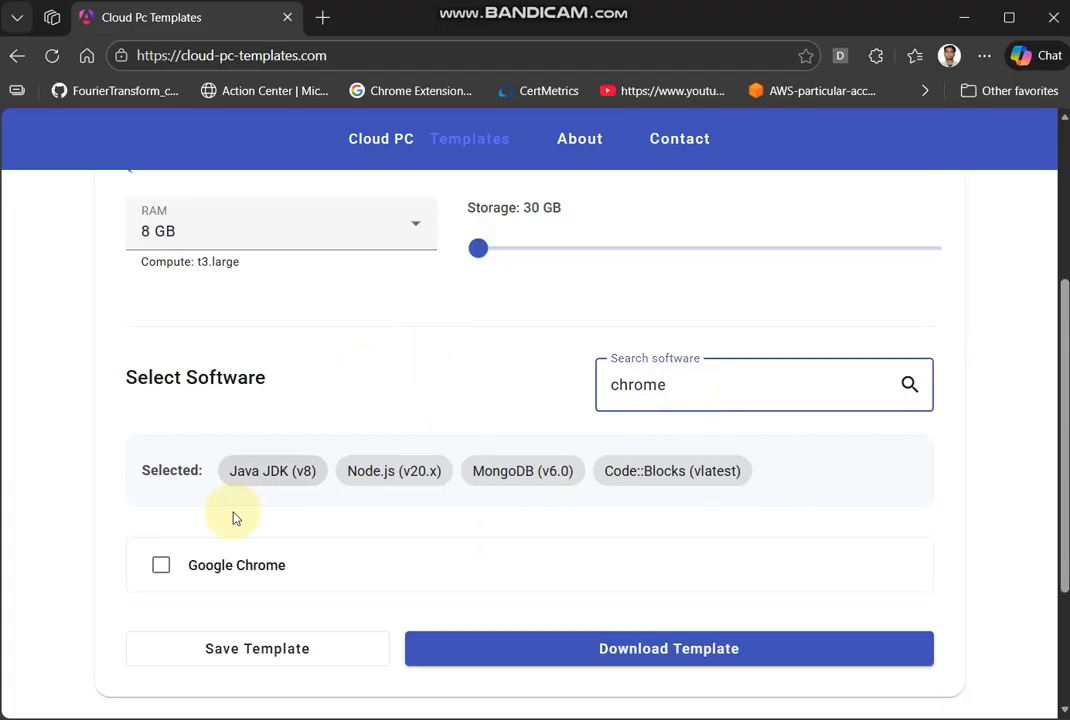
pyautogui.click(249, 562)
# - Download the template and show the downloaded file cloud-pc-ap-south-1 (3).yaml in its folder
pyautogui.scroll(-2, 600, 530)
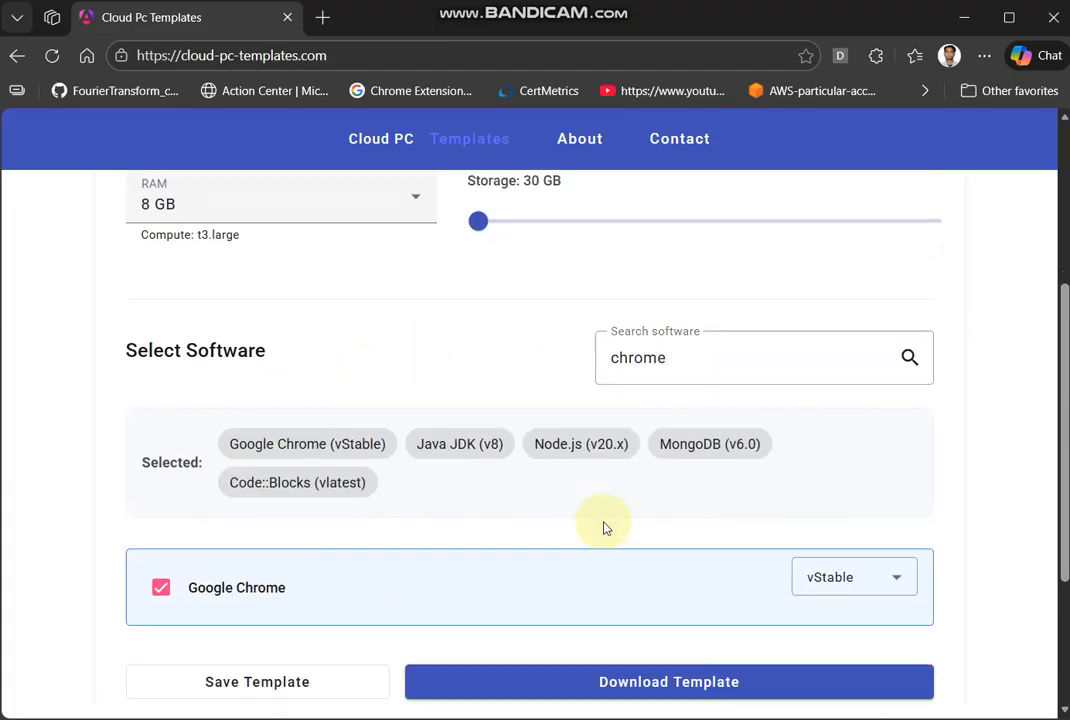
pyautogui.click(592, 466)
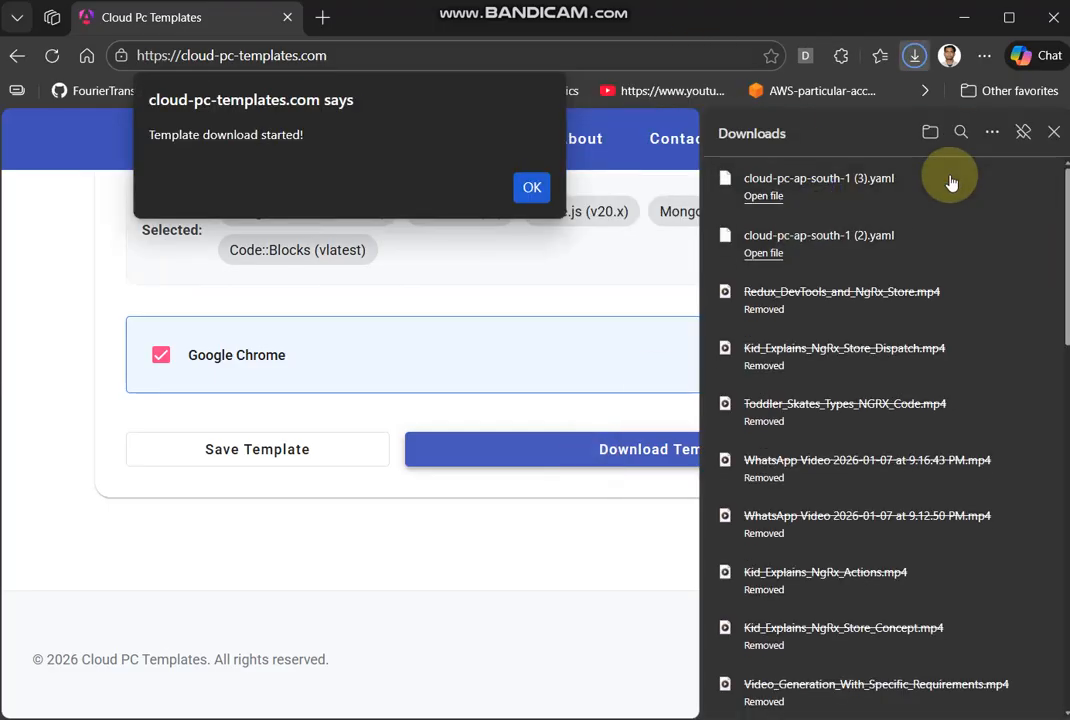
pyautogui.click(1012, 179)
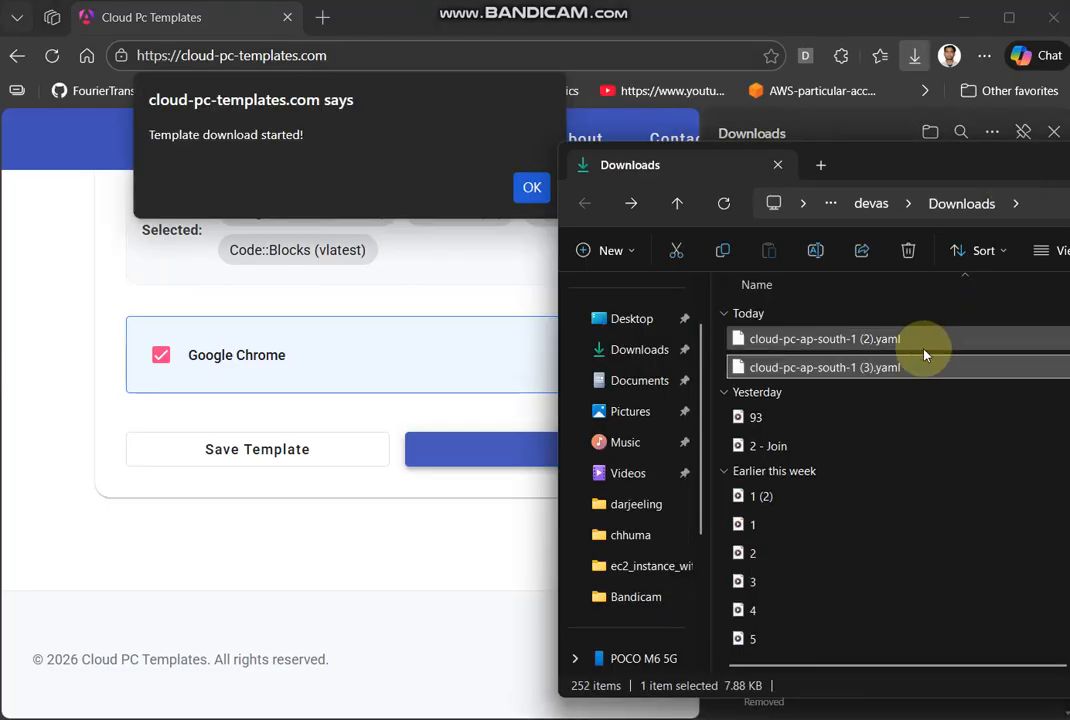
# - Dismiss the website's download alert and open cloud-pc-ap-south-1 (3).yaml from the Downloads folder in Notepad
pyautogui.click(893, 378)
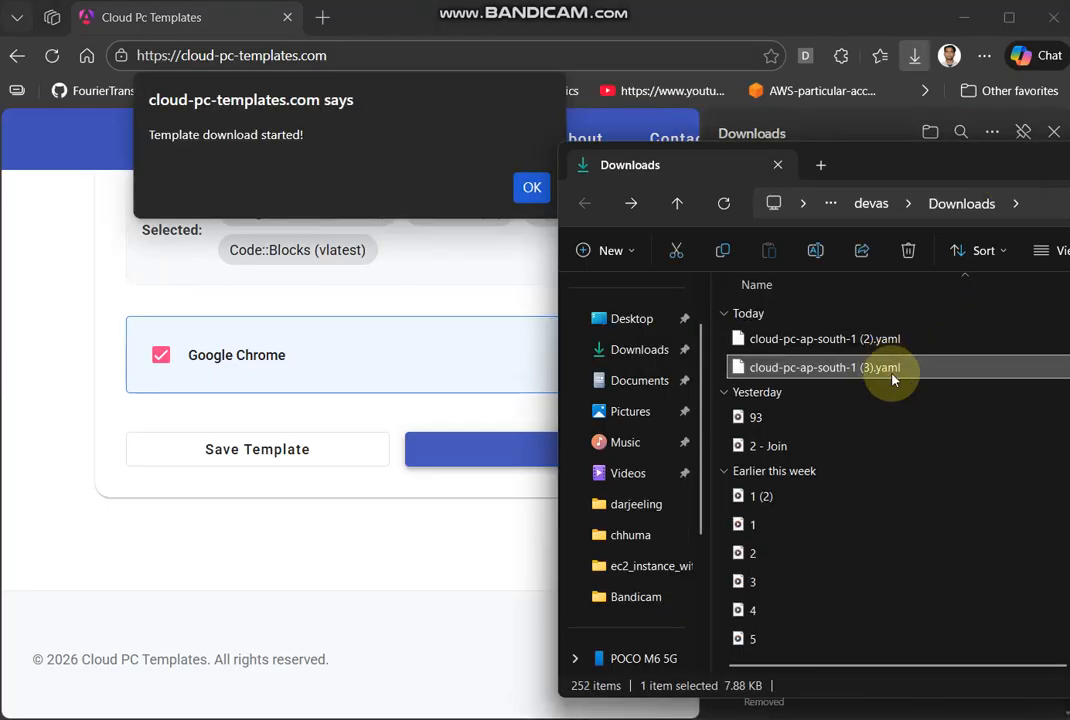
pyautogui.rightClick(893, 378)
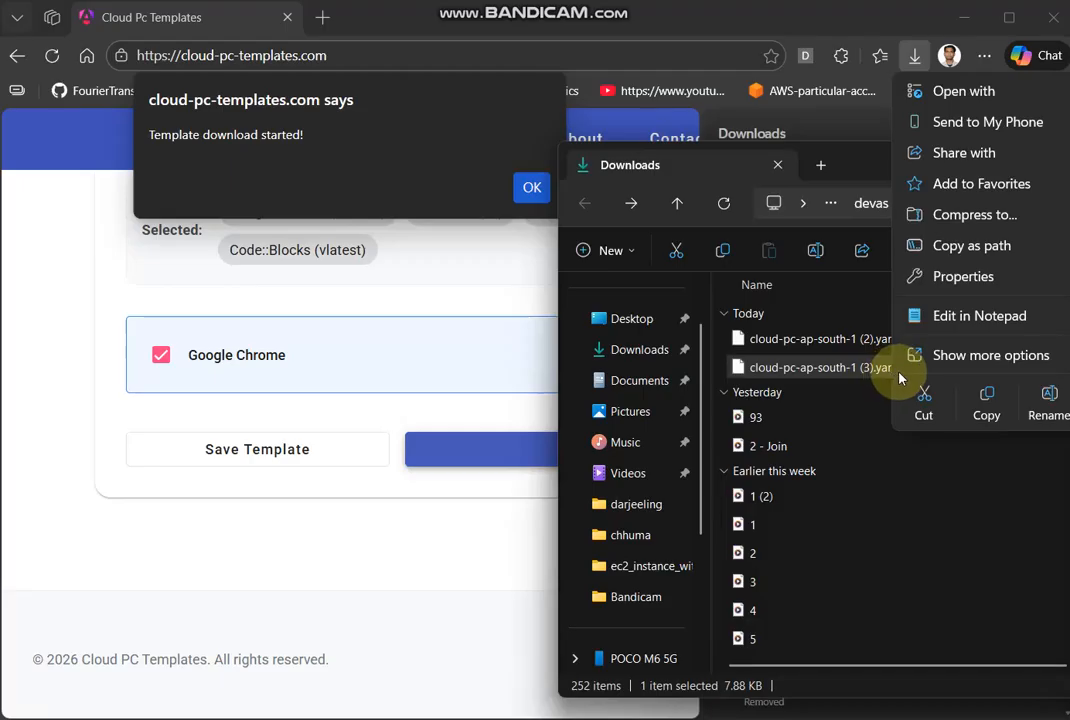
pyautogui.click(532, 185)
pyautogui.click(532, 187)
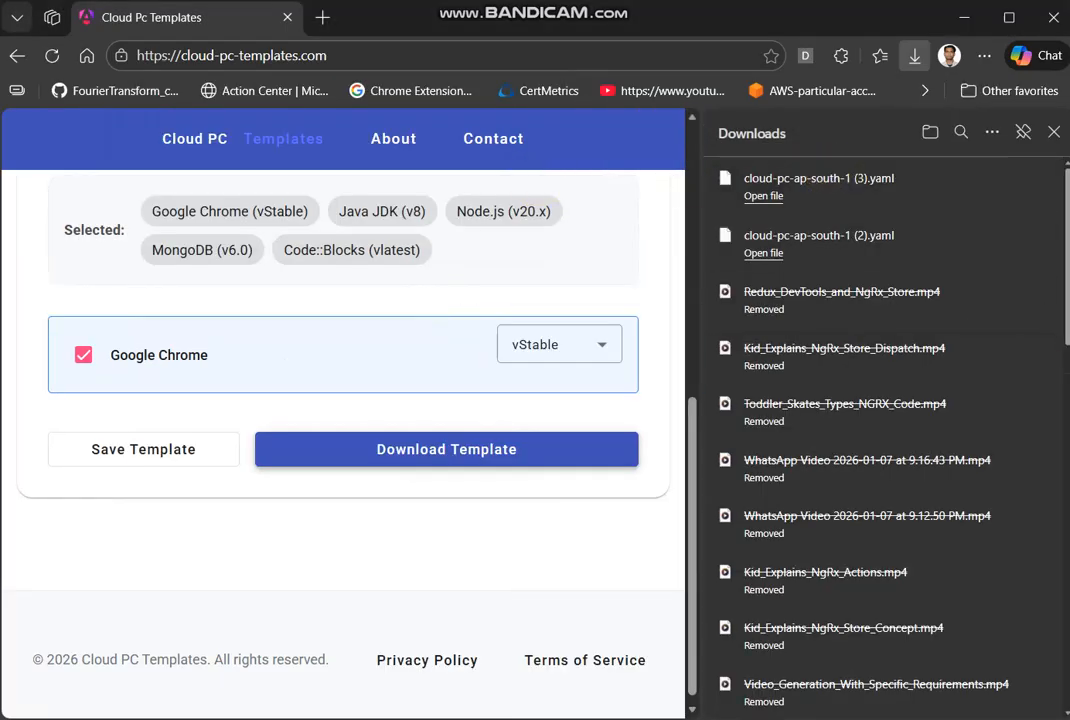
pyautogui.hotkey('alt', 'Tab')
pyautogui.rightClick(824, 368)
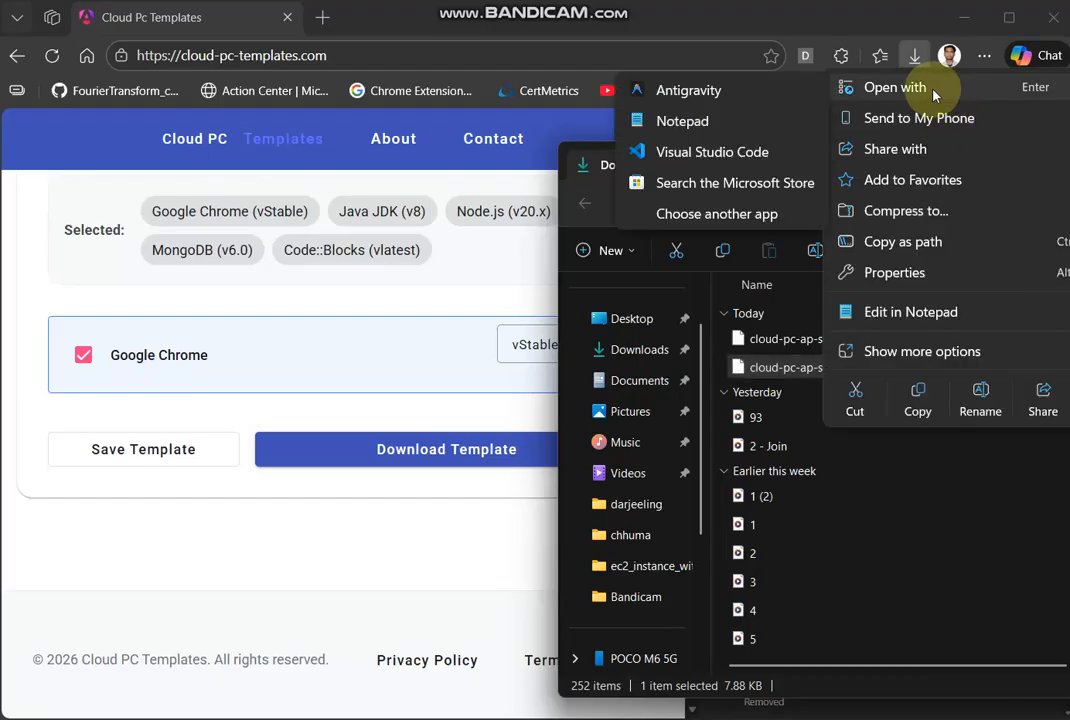
pyautogui.click(862, 316)
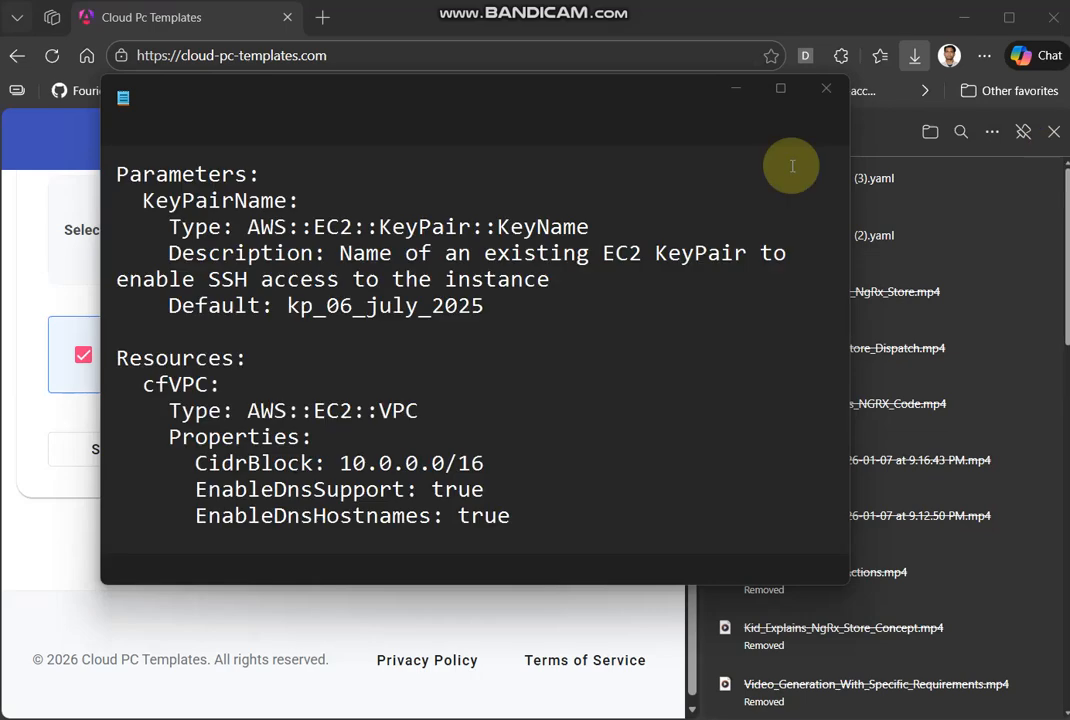
# - Examine the template's install commands for MongoDB, Code::Blocks, Node.js and Java
pyautogui.moveTo(846, 217); pyautogui.dragTo(853, 360)
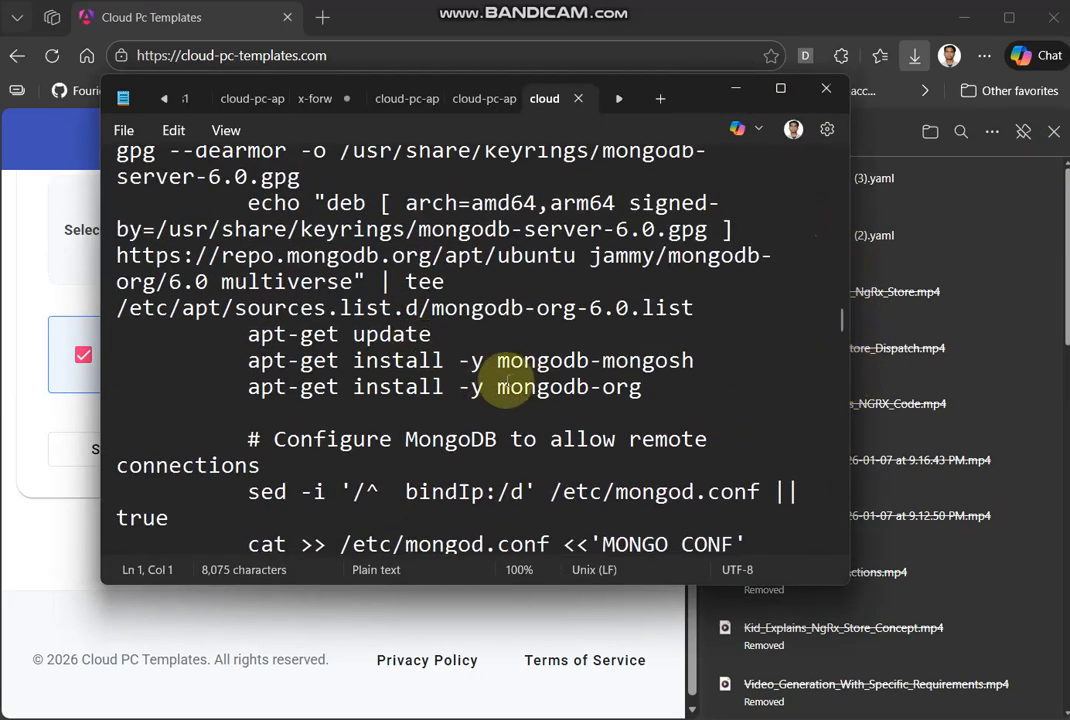
pyautogui.moveTo(497, 386); pyautogui.dragTo(640, 410)
pyautogui.scroll(-1, 672, 465)
pyautogui.scroll(-10, 672, 465)
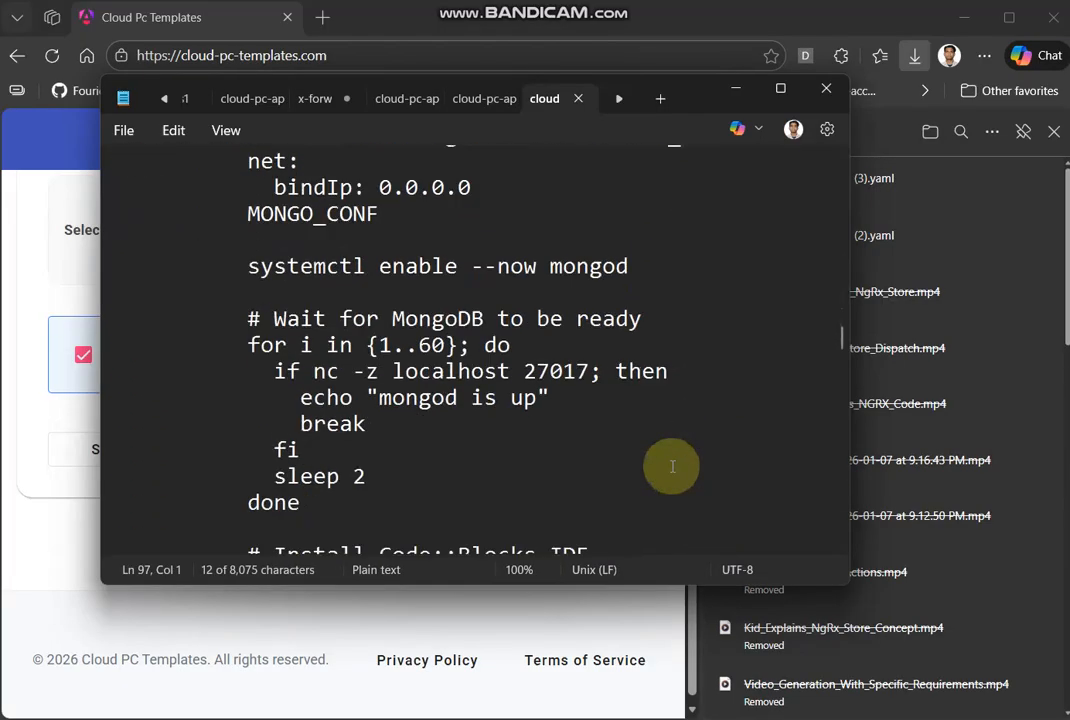
pyautogui.scroll(10, 672, 466)
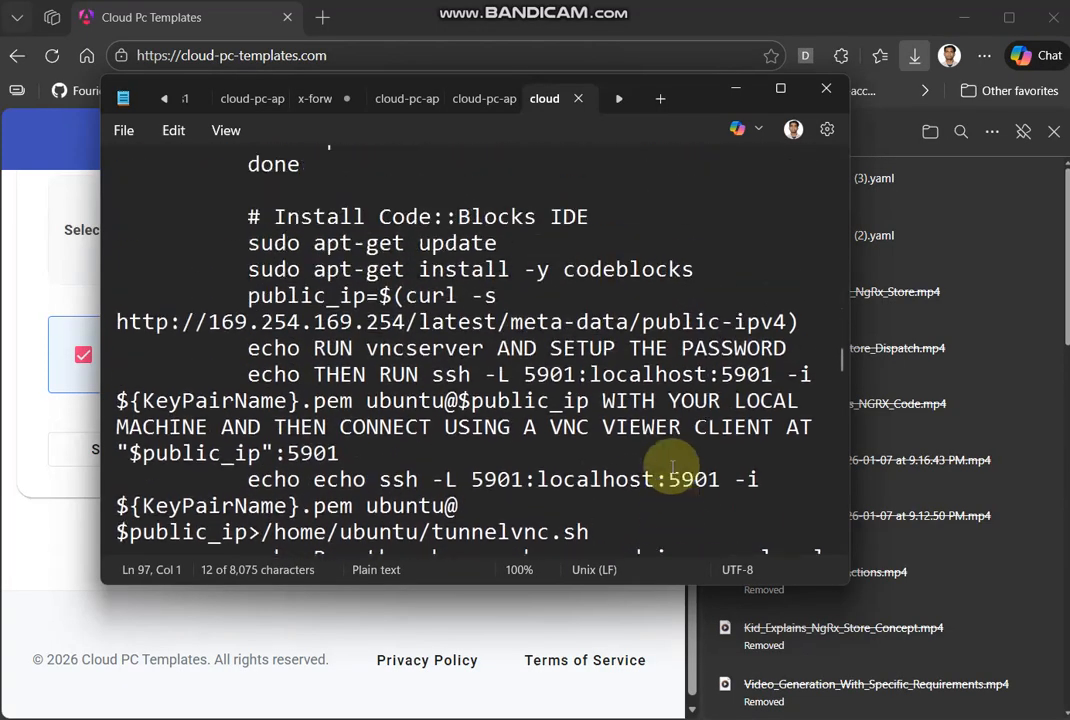
pyautogui.scroll(-2, 672, 466)
pyautogui.scroll(4, 672, 466)
pyautogui.scroll(2, 672, 466)
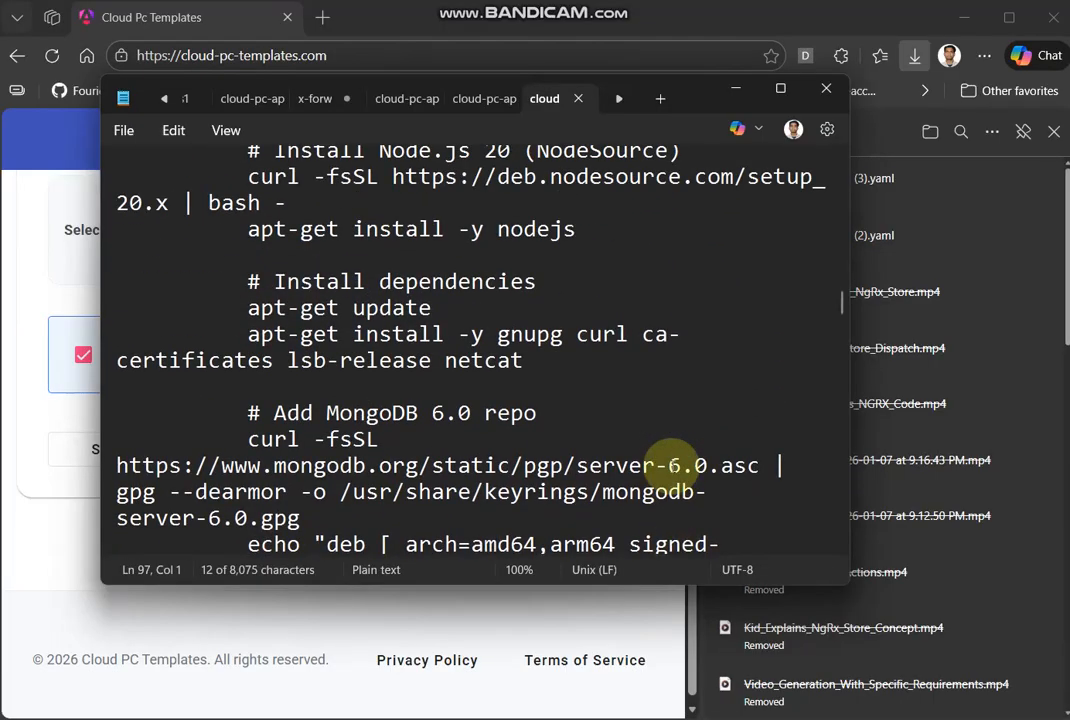
pyautogui.scroll(1, 614, 371)
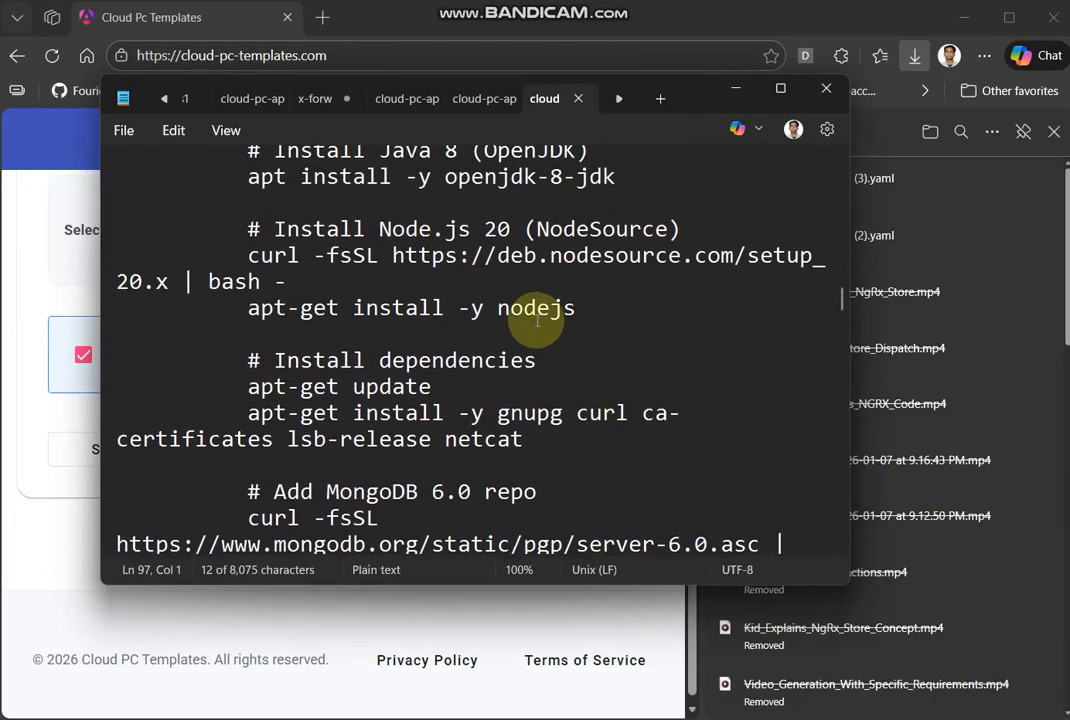
# - Examine the template's install commands for Java and Google Chrome, and minimize the Notepad window
pyautogui.scroll(1, 420, 255)
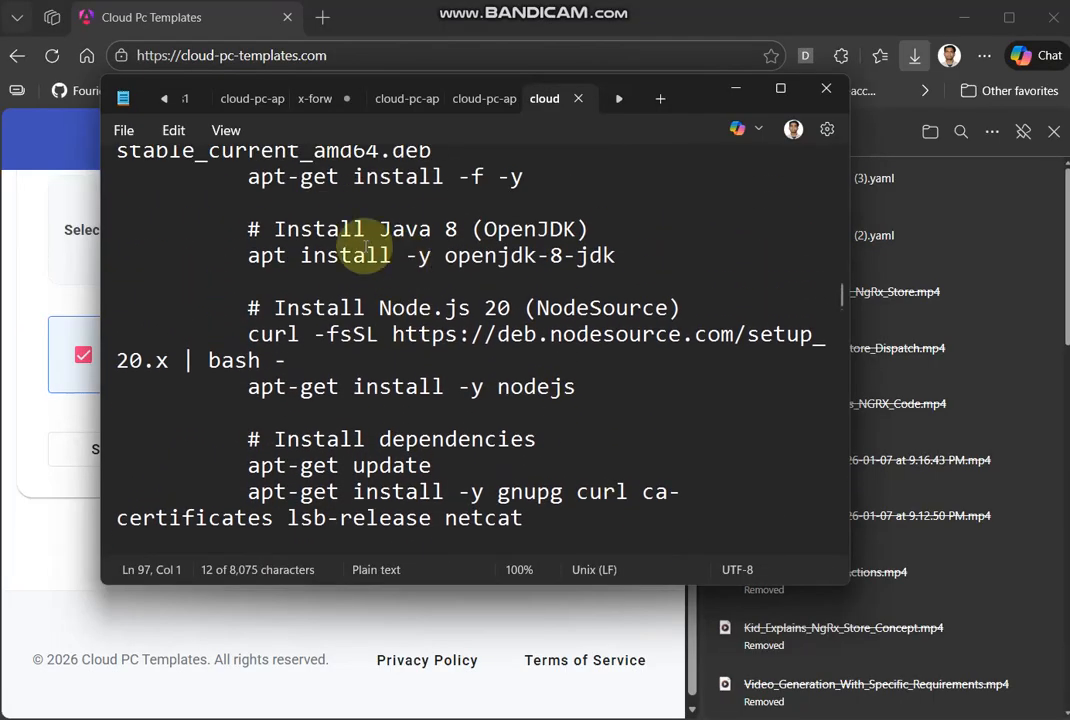
pyautogui.scroll(1, 480, 240)
pyautogui.scroll(3, 480, 265)
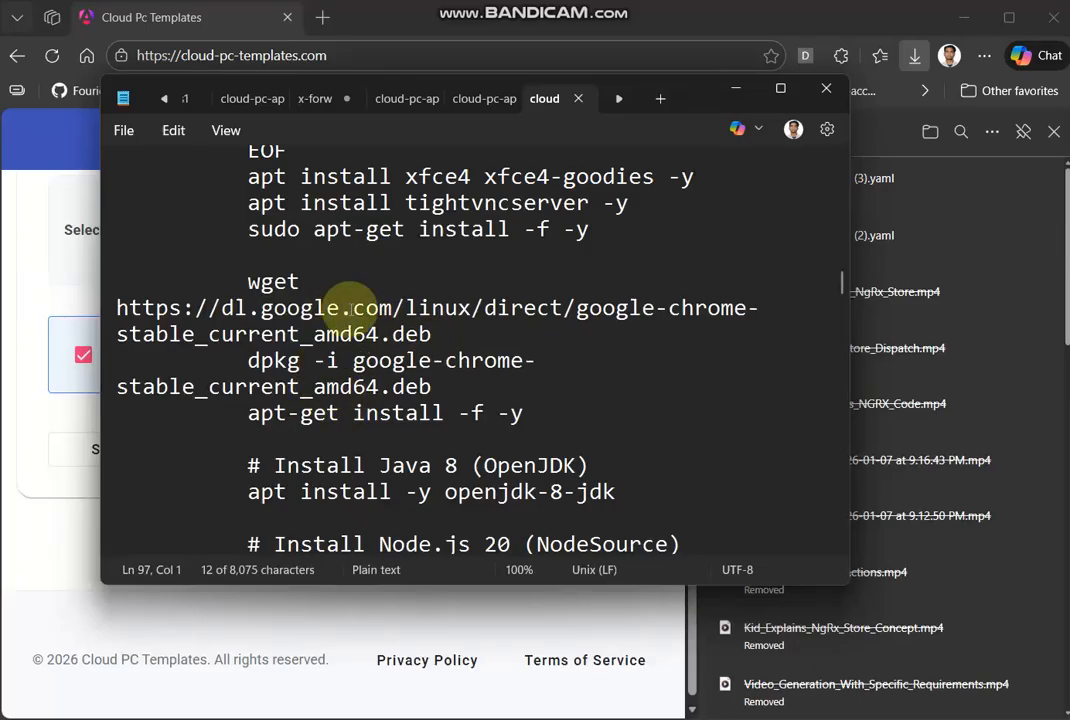
pyautogui.click(734, 94)
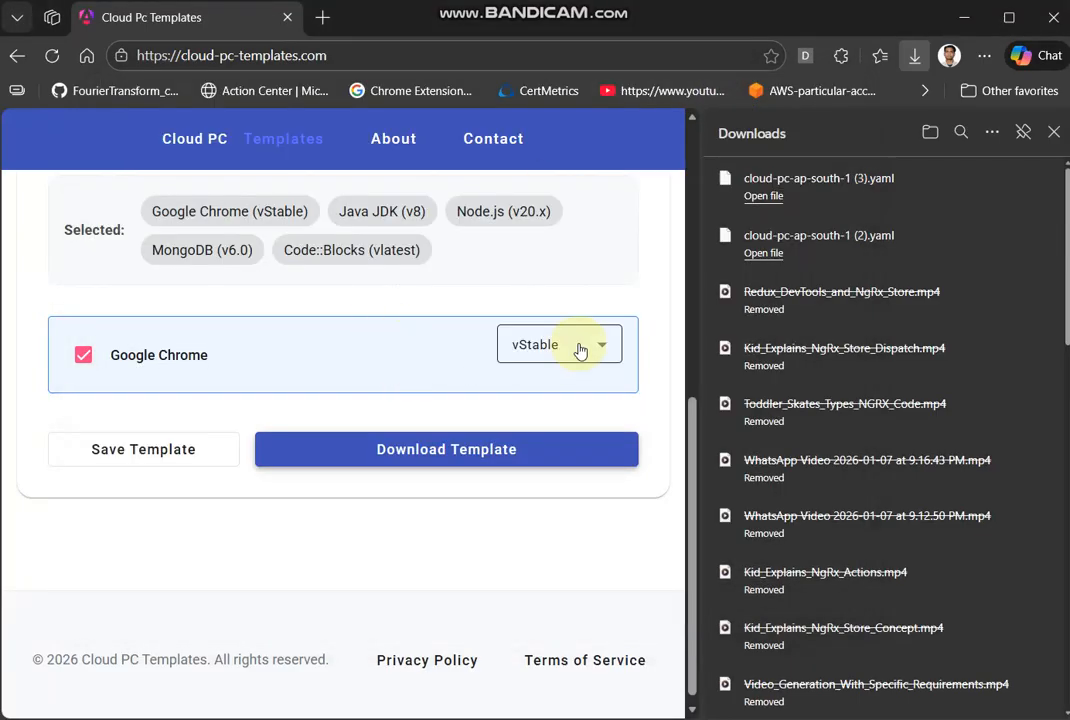
# - Clear the software search on the template page and view the versions offered for Java JDK
pyautogui.scroll(2, 557, 294)
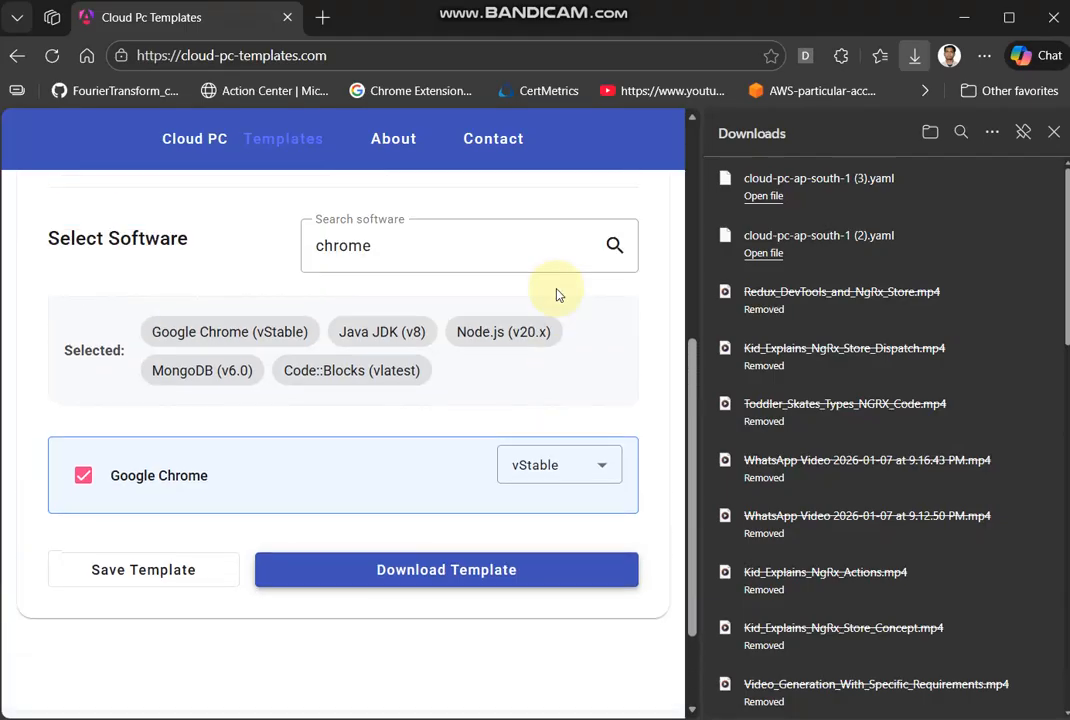
pyautogui.moveTo(449, 244); pyautogui.dragTo(74, 275)
pyautogui.press('BackSpace')
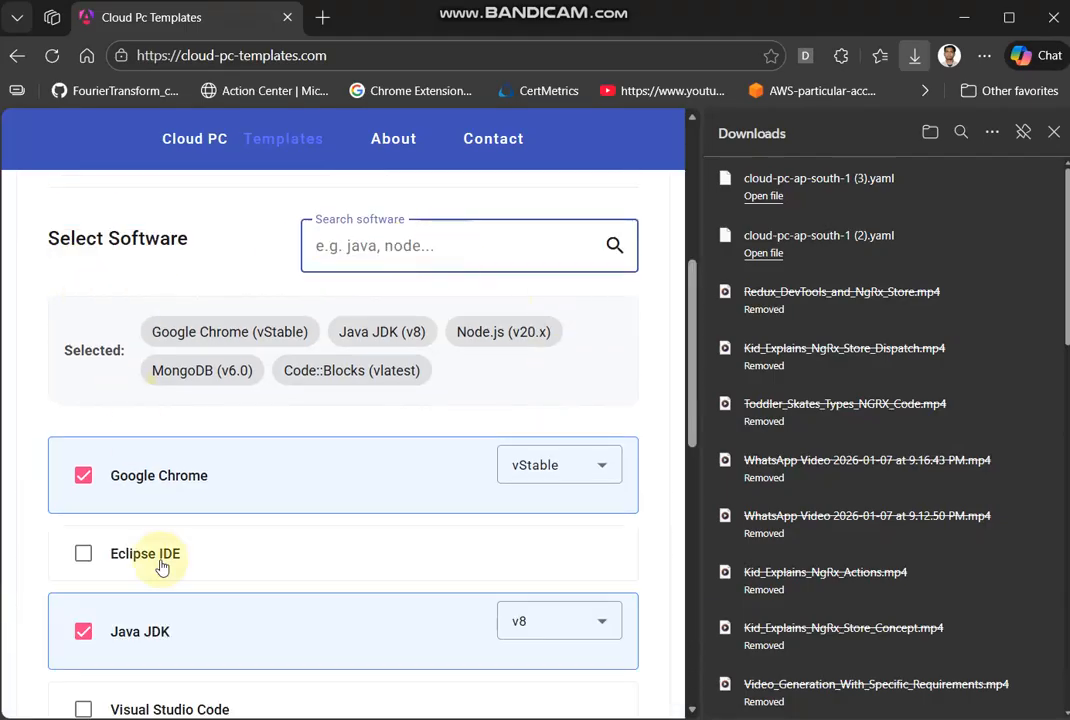
pyautogui.scroll(-1, 160, 566)
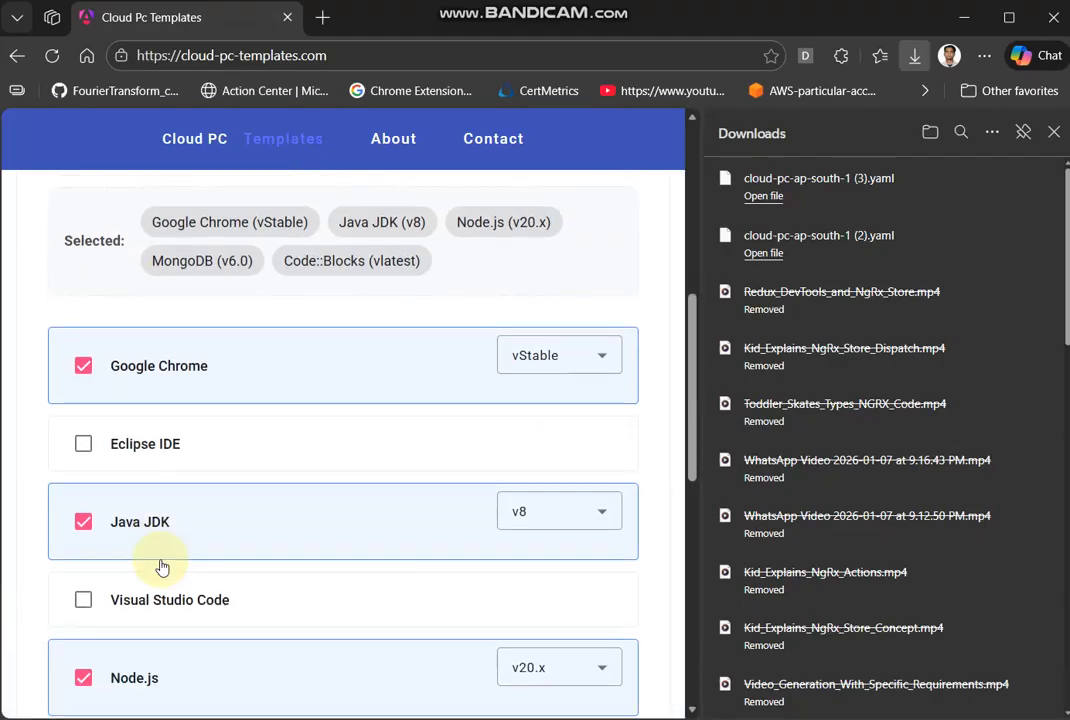
pyautogui.click(562, 516)
pyautogui.scroll(-1, 552, 437)
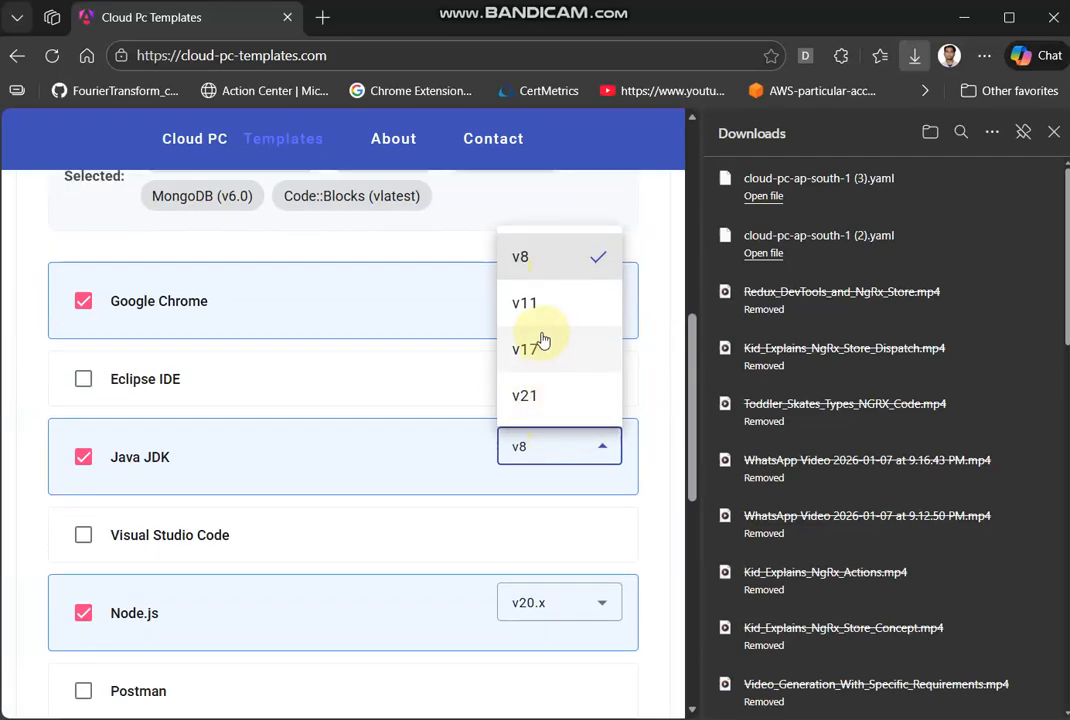
pyautogui.click(651, 400)
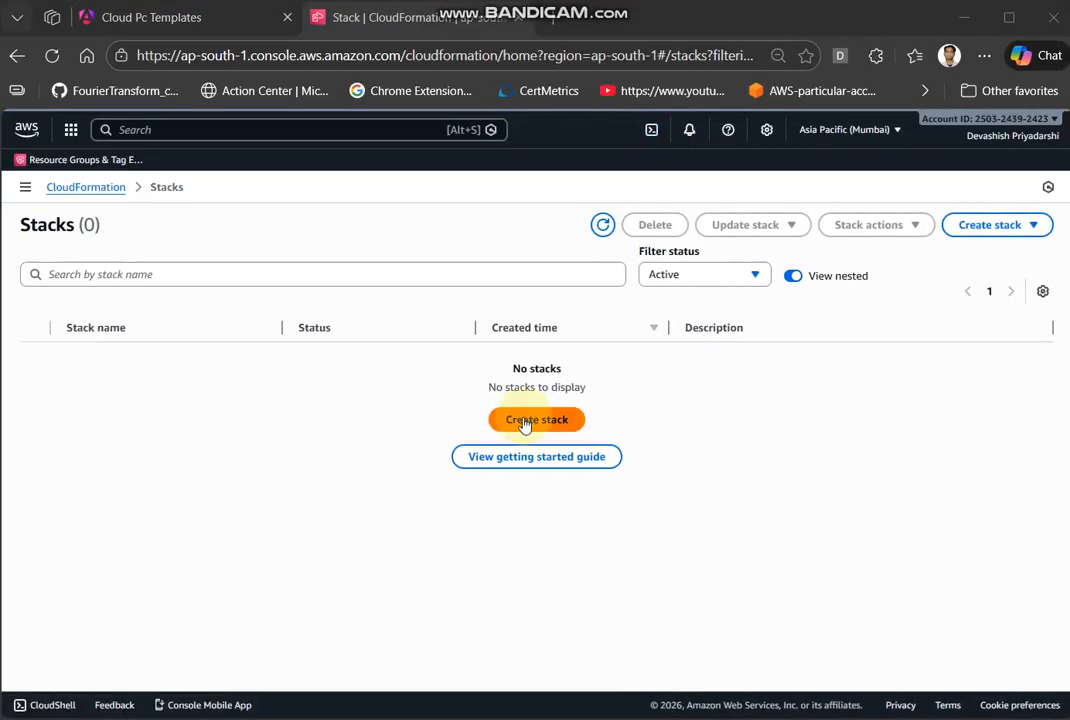
# - In AWS CloudFormation, start a new stack, upload cloud-pc-ap-south-1 (3).yaml from Downloads as its template, and continue to the stack details
pyautogui.click(515, 422)
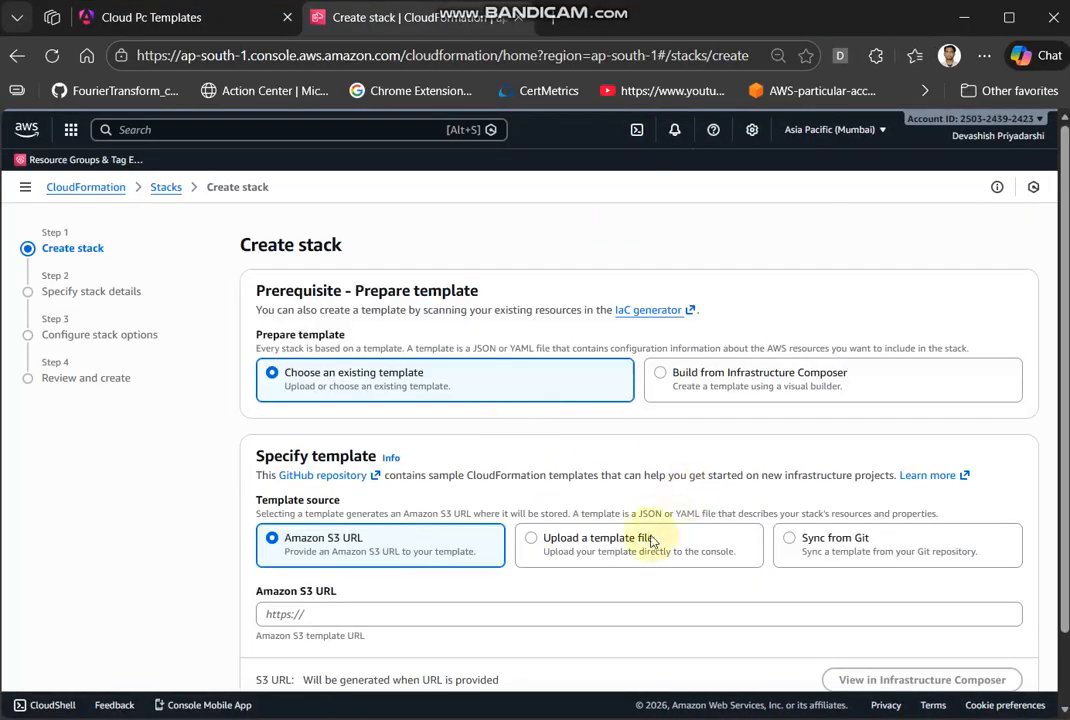
pyautogui.click(652, 541)
pyautogui.click(320, 614)
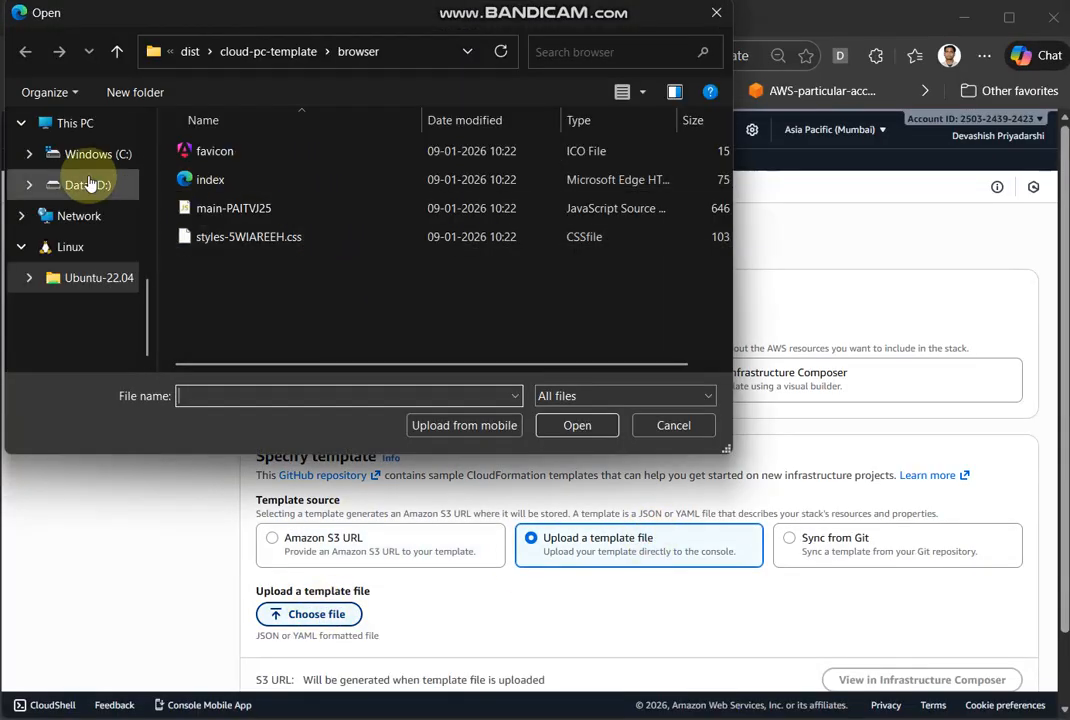
pyautogui.scroll(5, 81, 196)
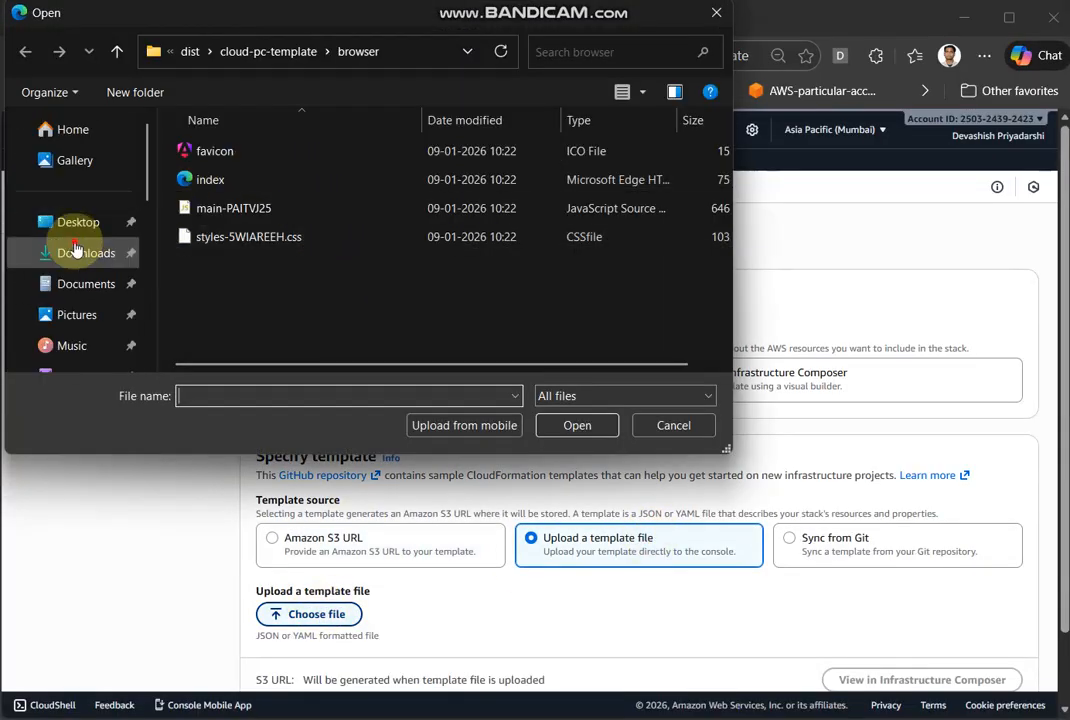
pyautogui.click(80, 248)
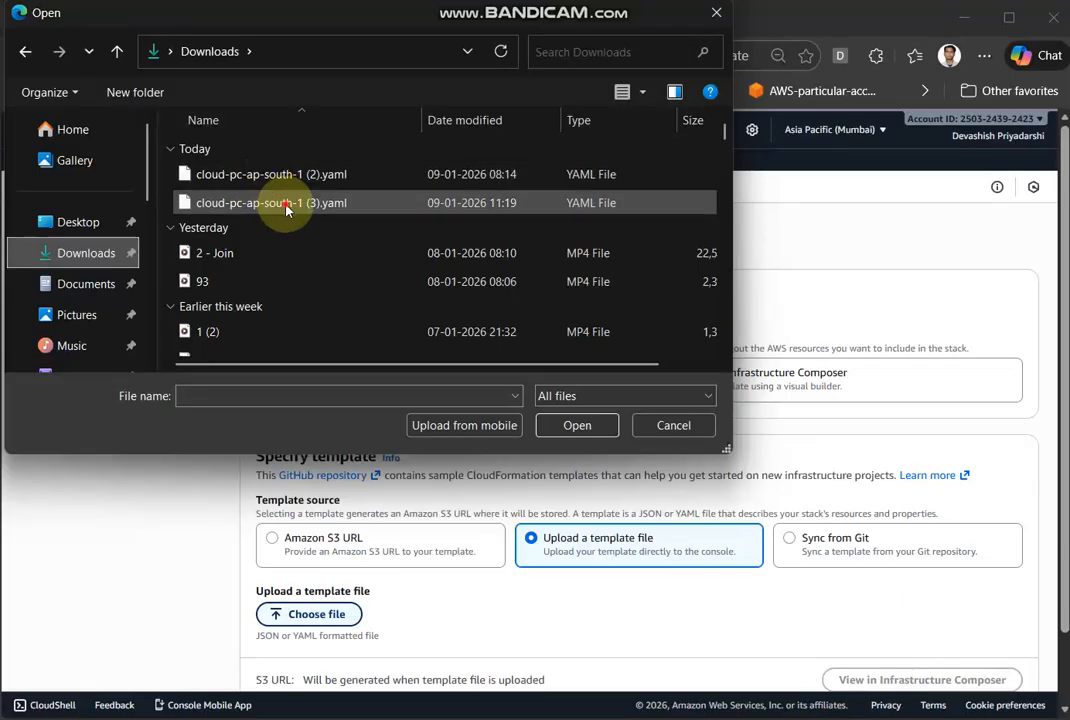
pyautogui.doubleClick(278, 204)
pyautogui.scroll(-2, 548, 488)
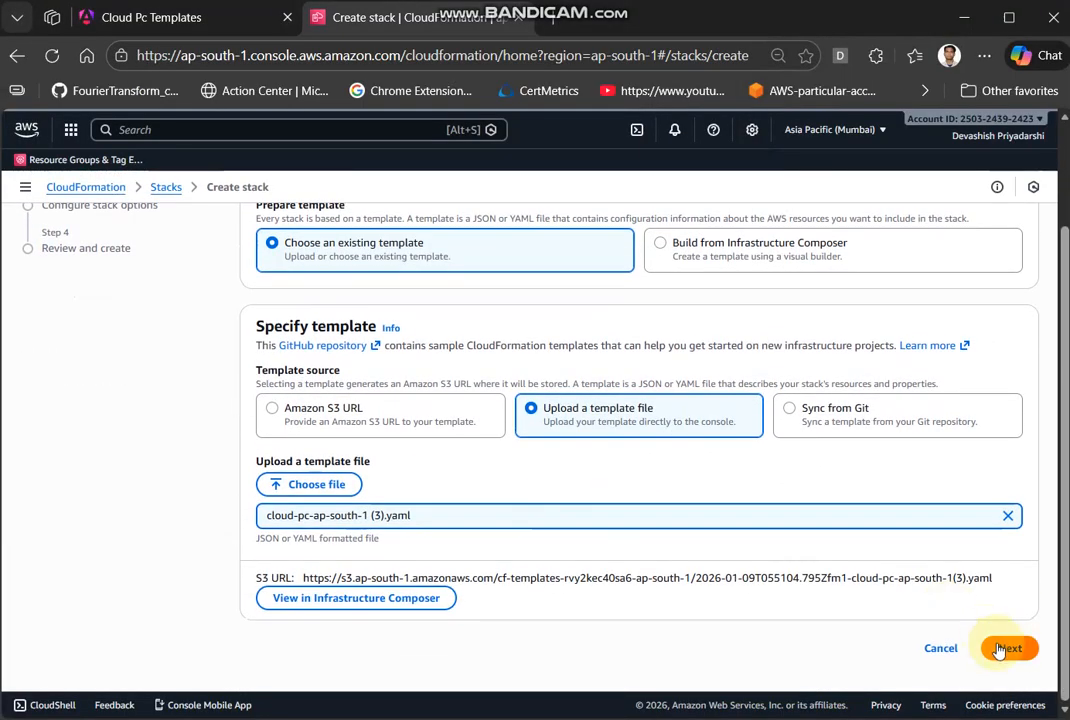
pyautogui.click(1000, 650)
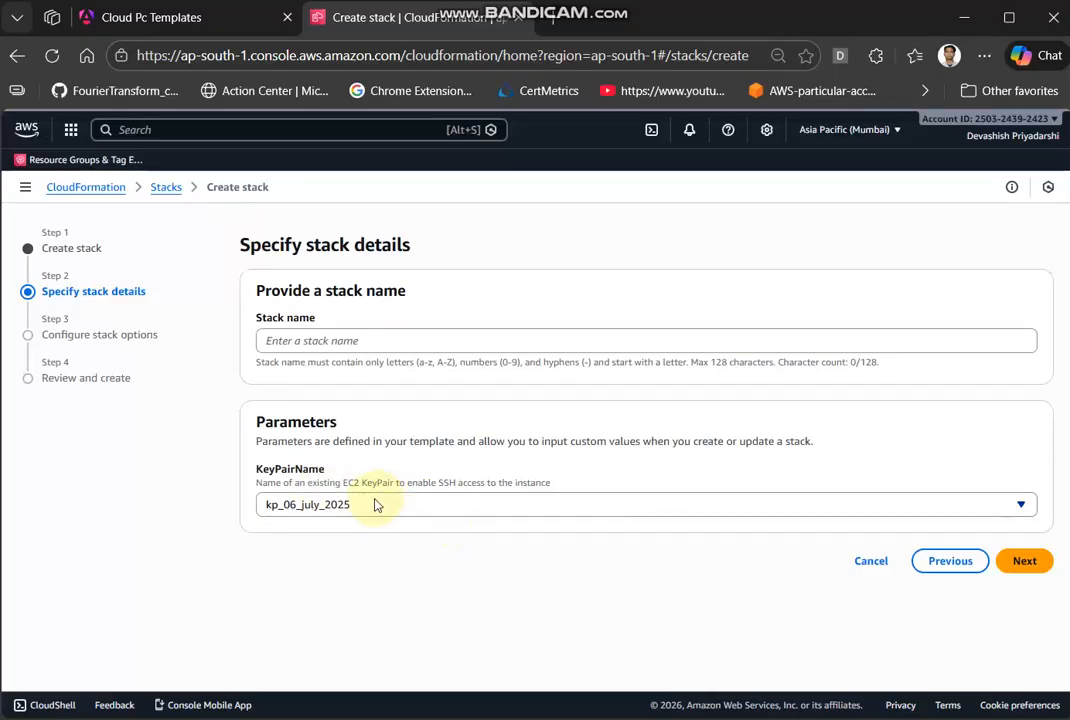
# - Look through the existing key pairs offered for KeyPairName and search them for "saas"
pyautogui.click(393, 512)
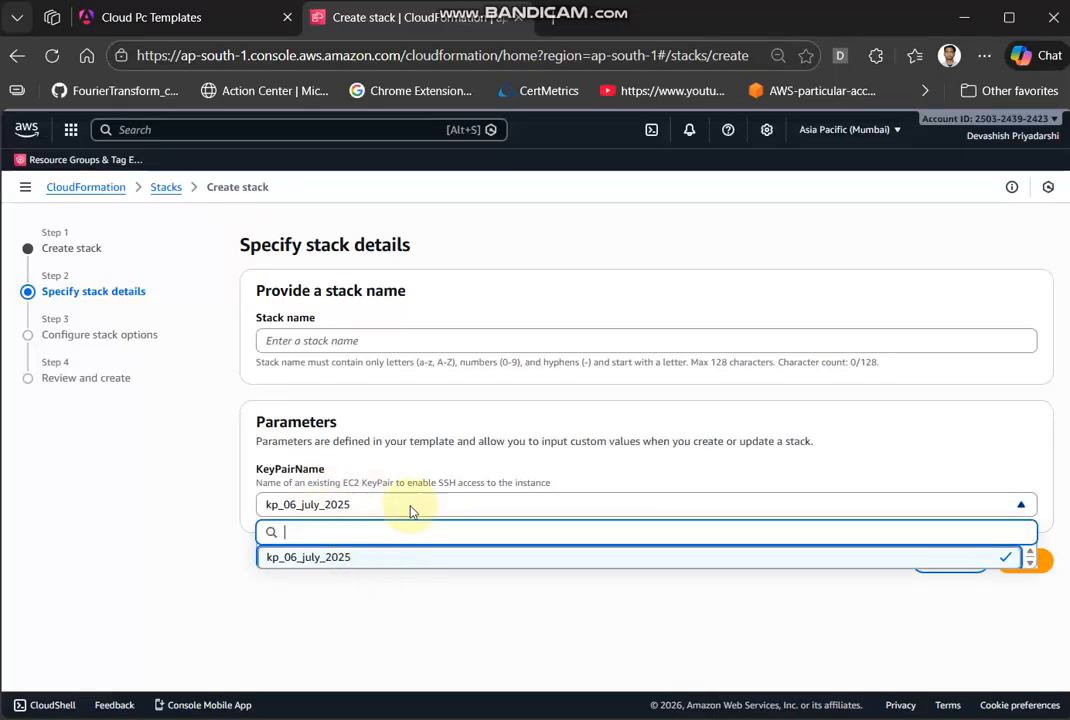
pyautogui.click(281, 484)
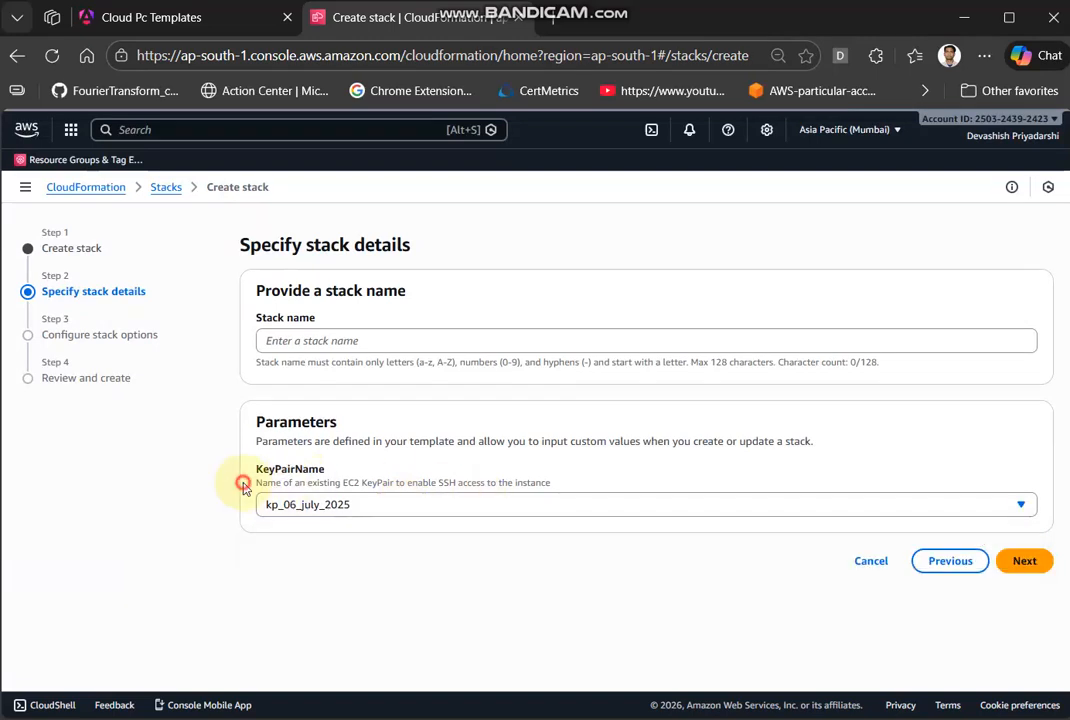
pyautogui.click(391, 505)
pyautogui.write('saas')
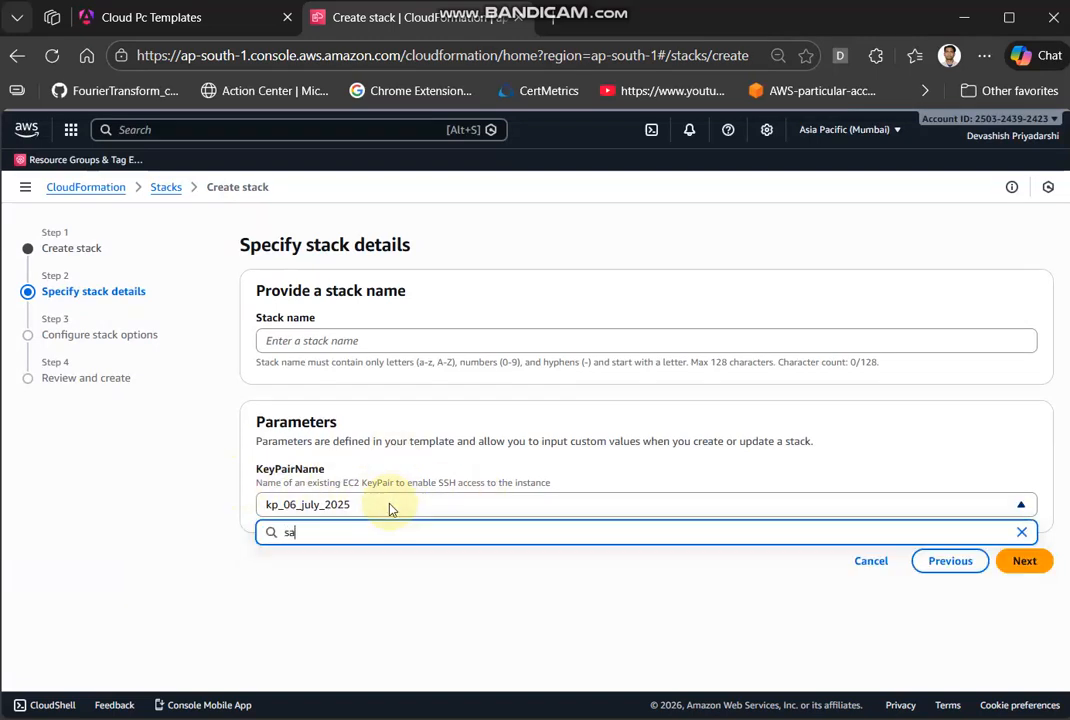
pyautogui.click(444, 597)
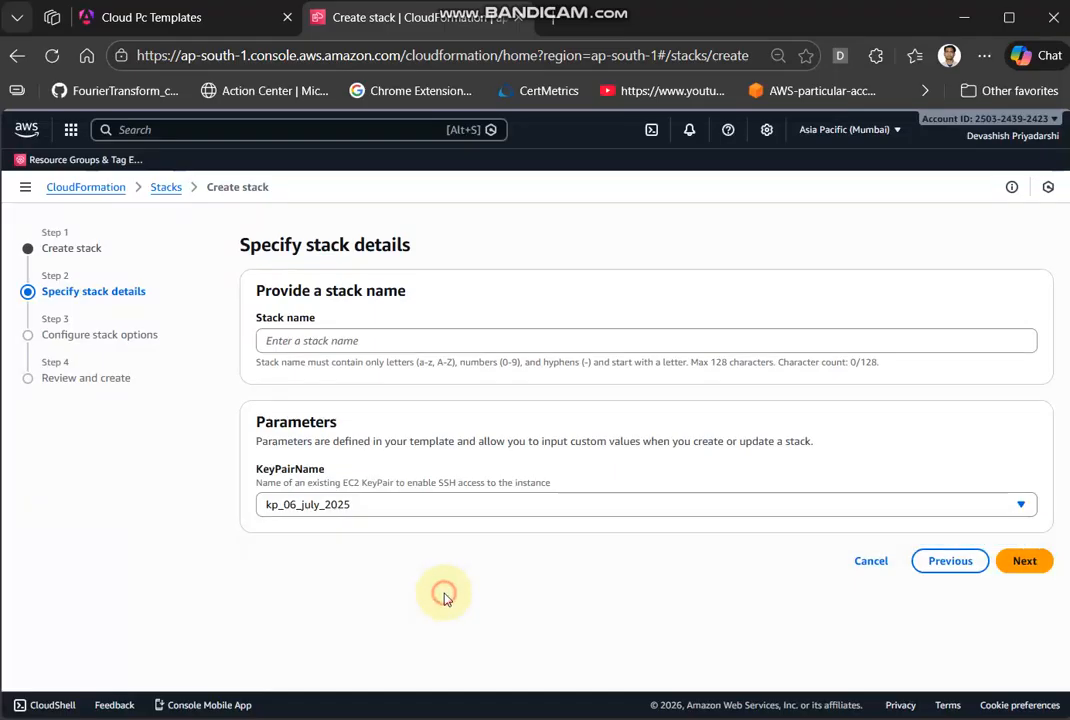
# - Open the EC2 key pairs page in a separate tab and create an RSA key pair named key2 in .pem format
pyautogui.click(467, 505)
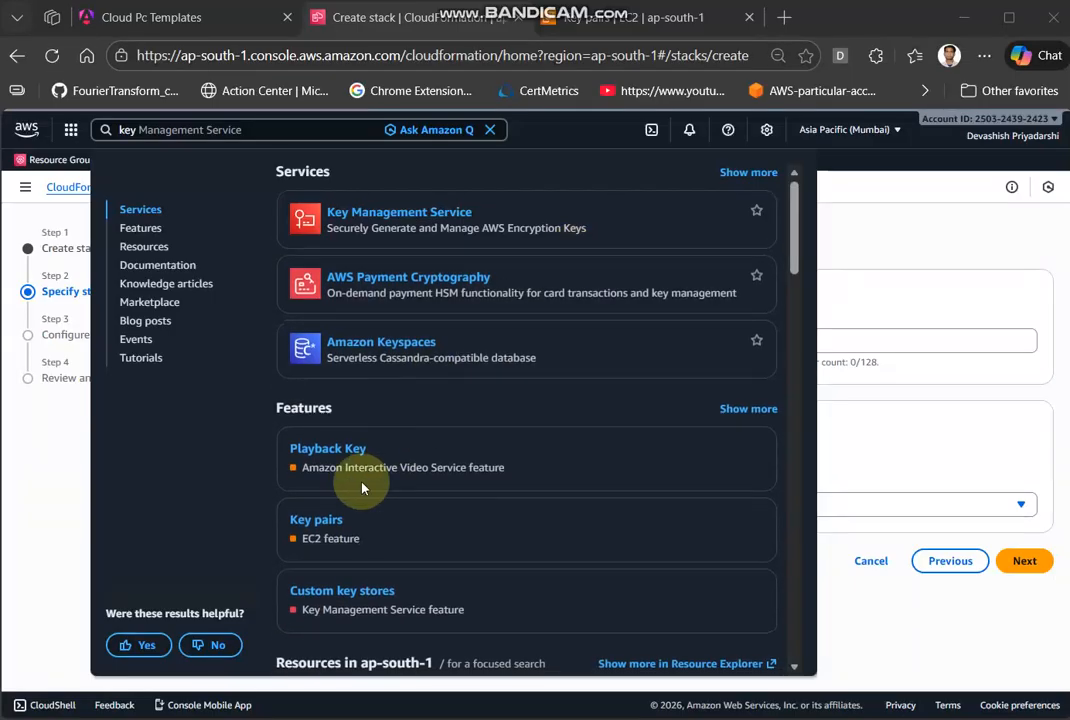
pyautogui.click(617, 20)
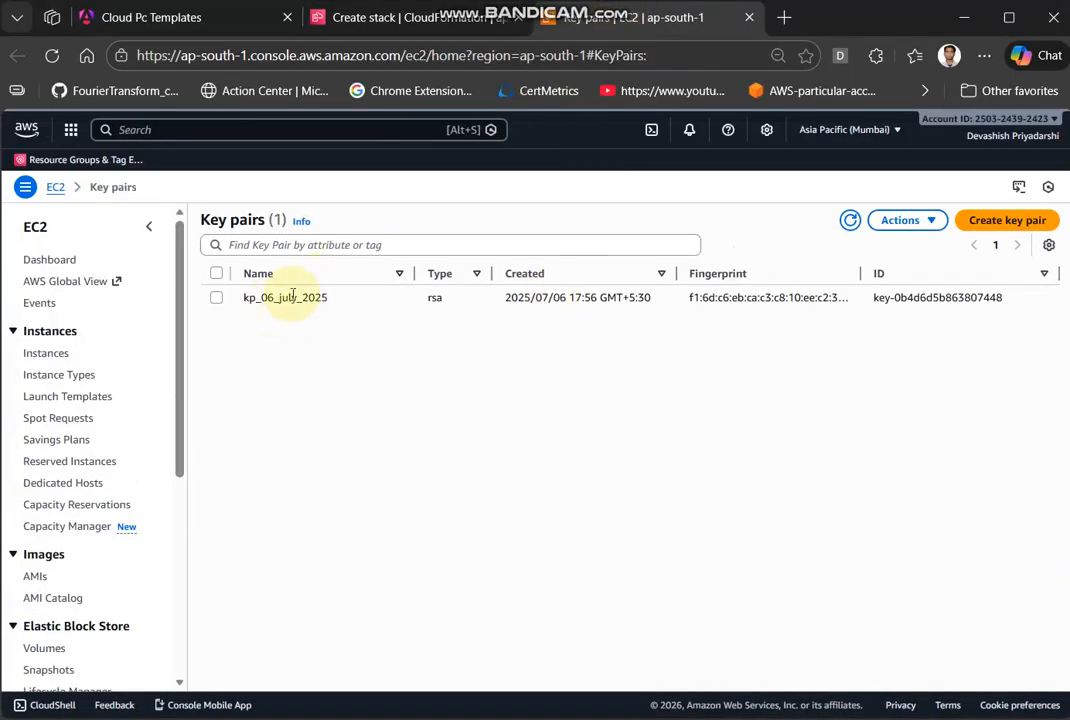
pyautogui.click(1005, 220)
pyautogui.click(270, 342)
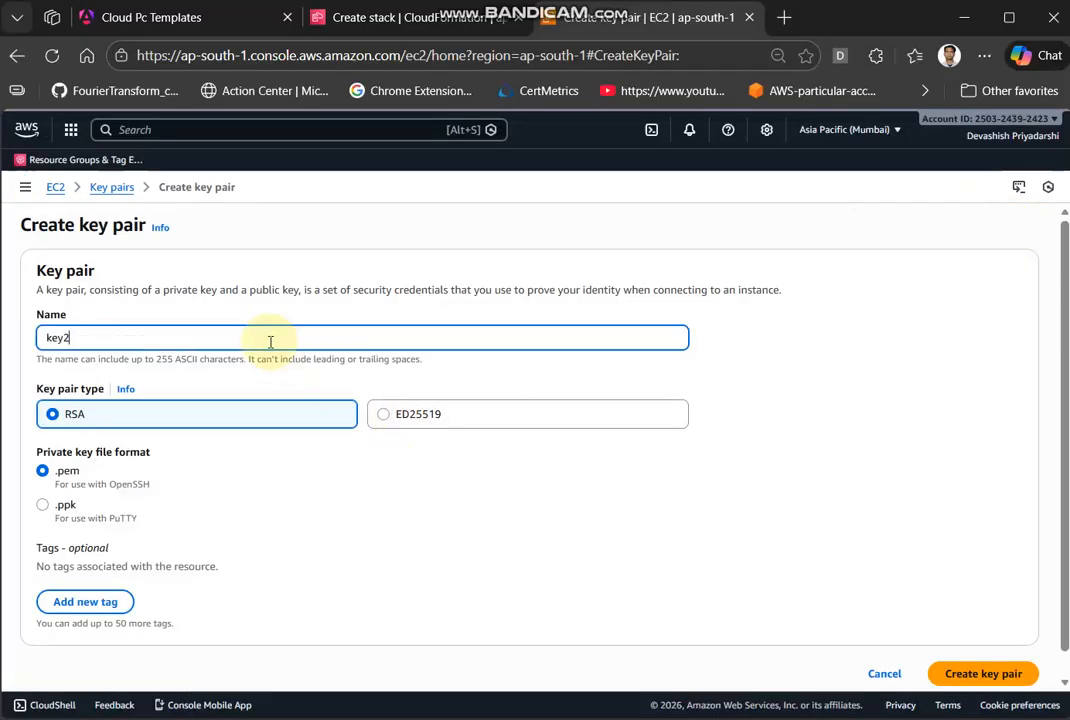
pyautogui.click(955, 673)
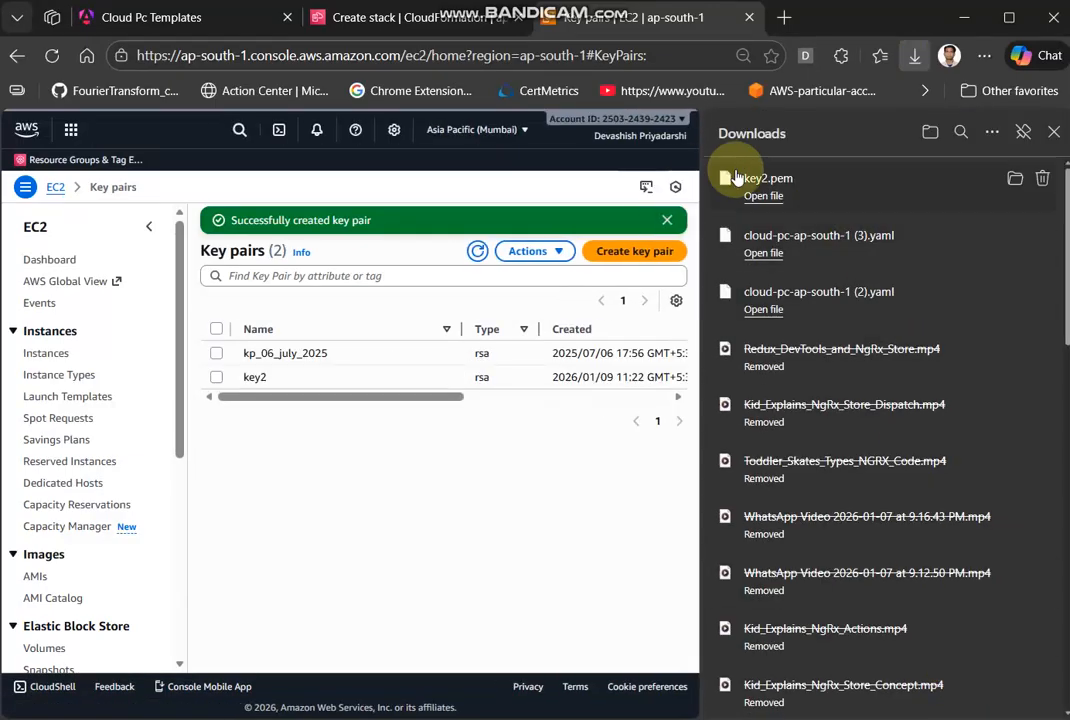
# - Return to the stack creation page, check its key pair list, and reload the page
pyautogui.click(401, 22)
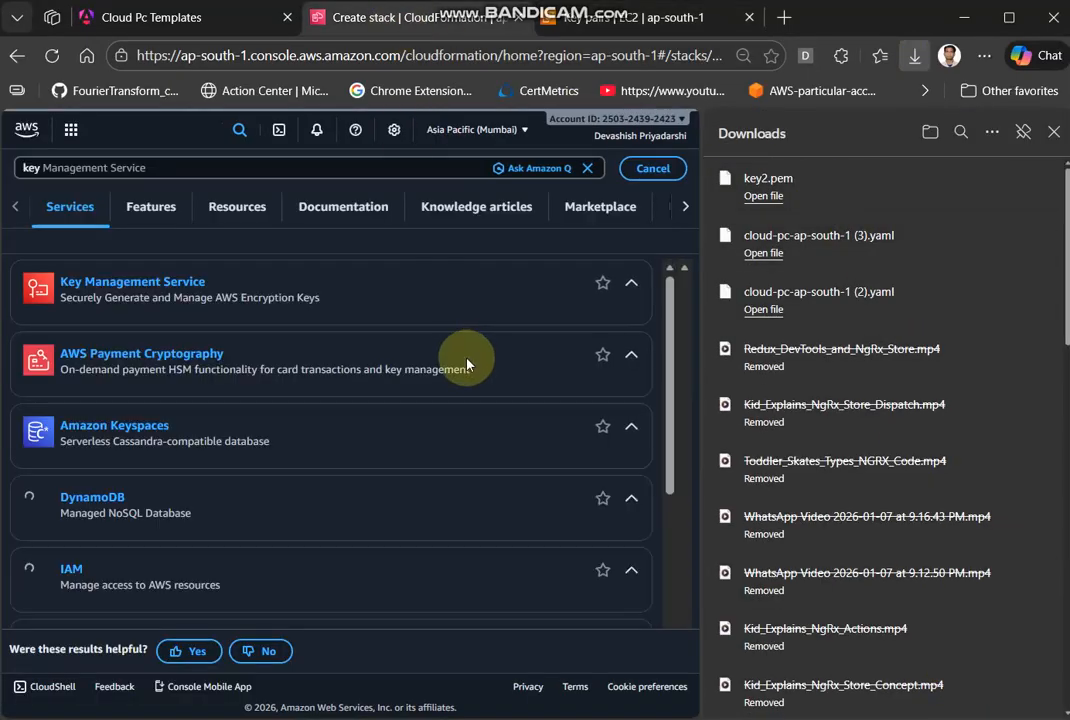
pyautogui.click(1045, 136)
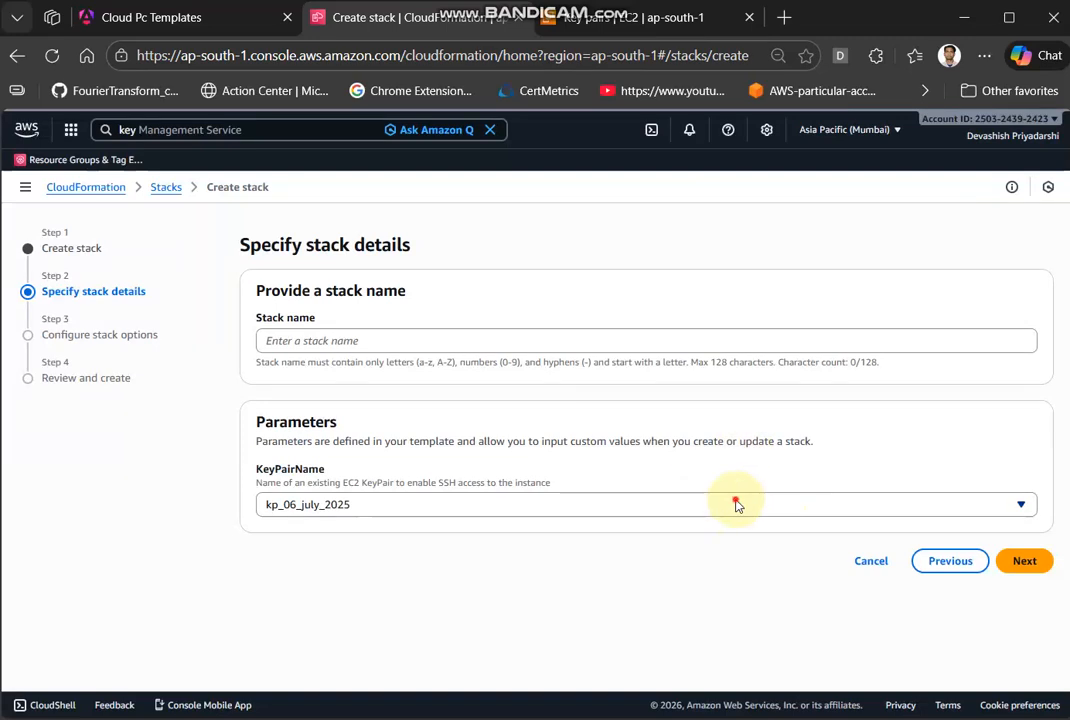
pyautogui.click(735, 504)
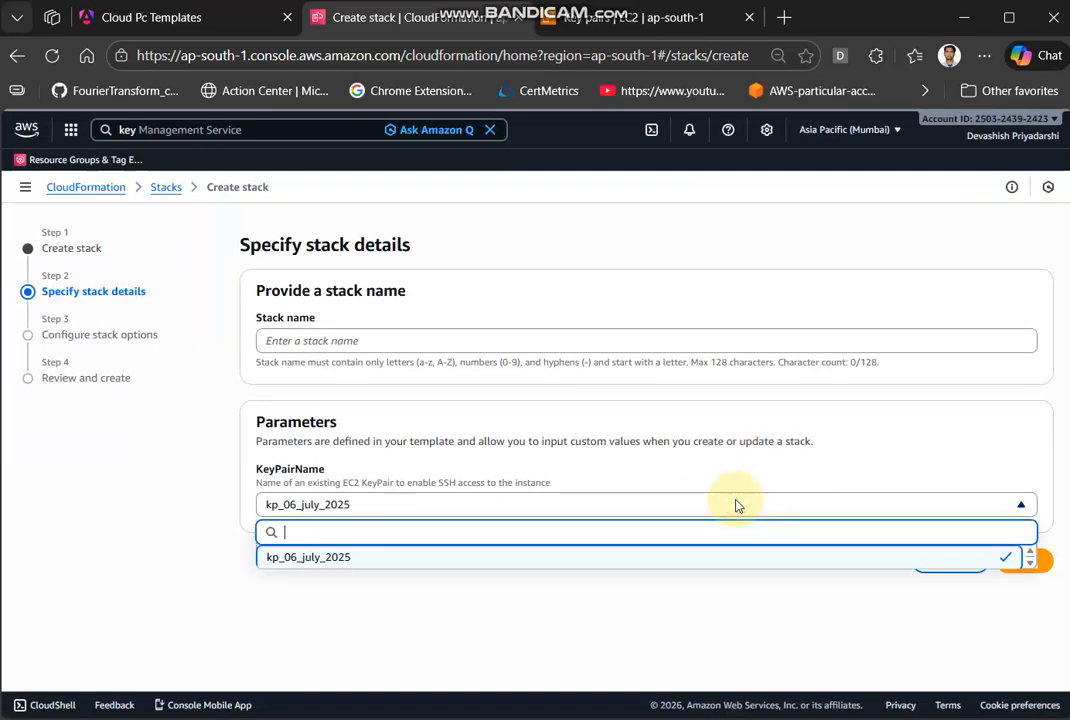
pyautogui.click(53, 57)
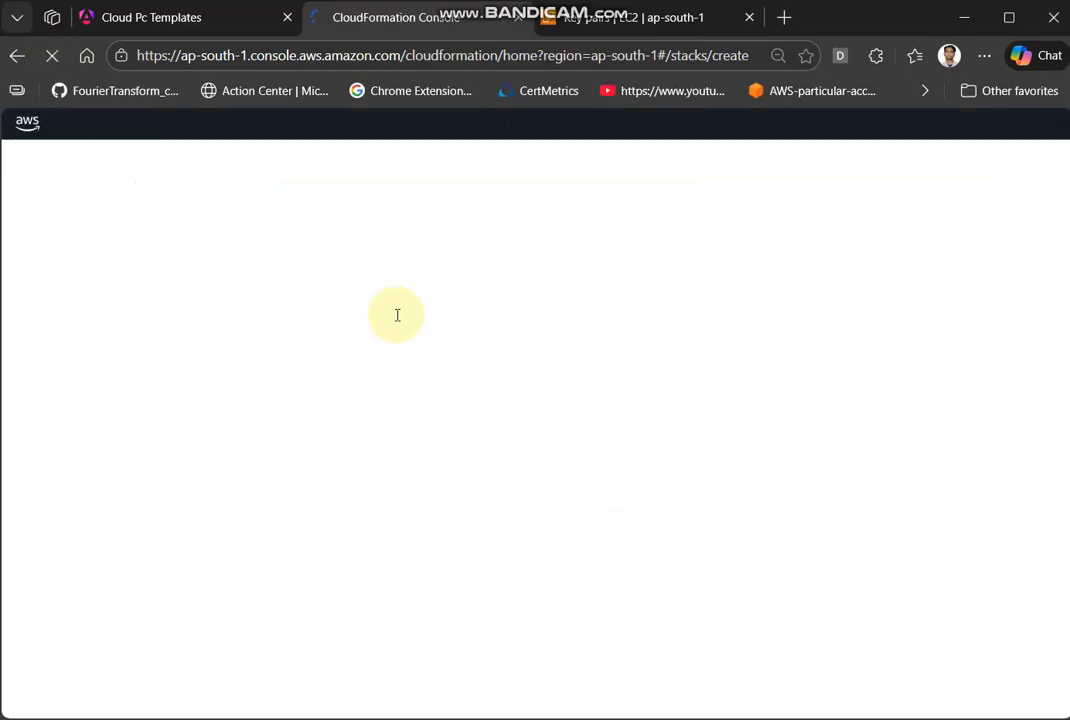
# - Upload cloud-pc-ap-south-1 (3).yaml again as the stack's template file and continue to the stack details
pyautogui.scroll(-1, 607, 494)
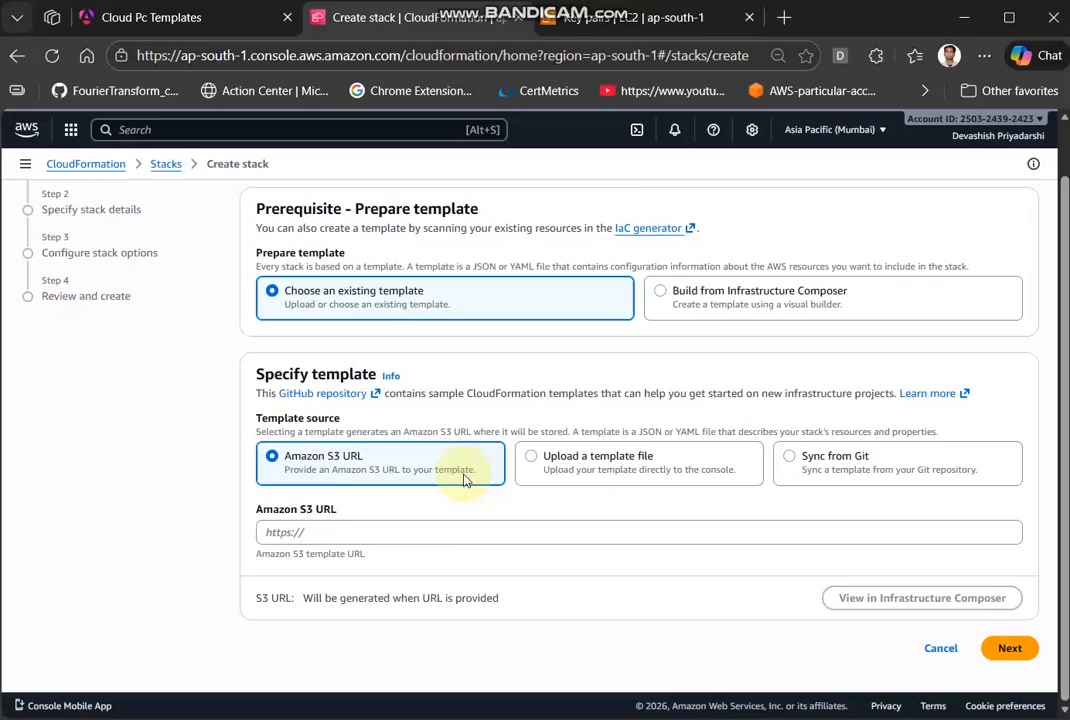
pyautogui.click(600, 479)
pyautogui.click(322, 561)
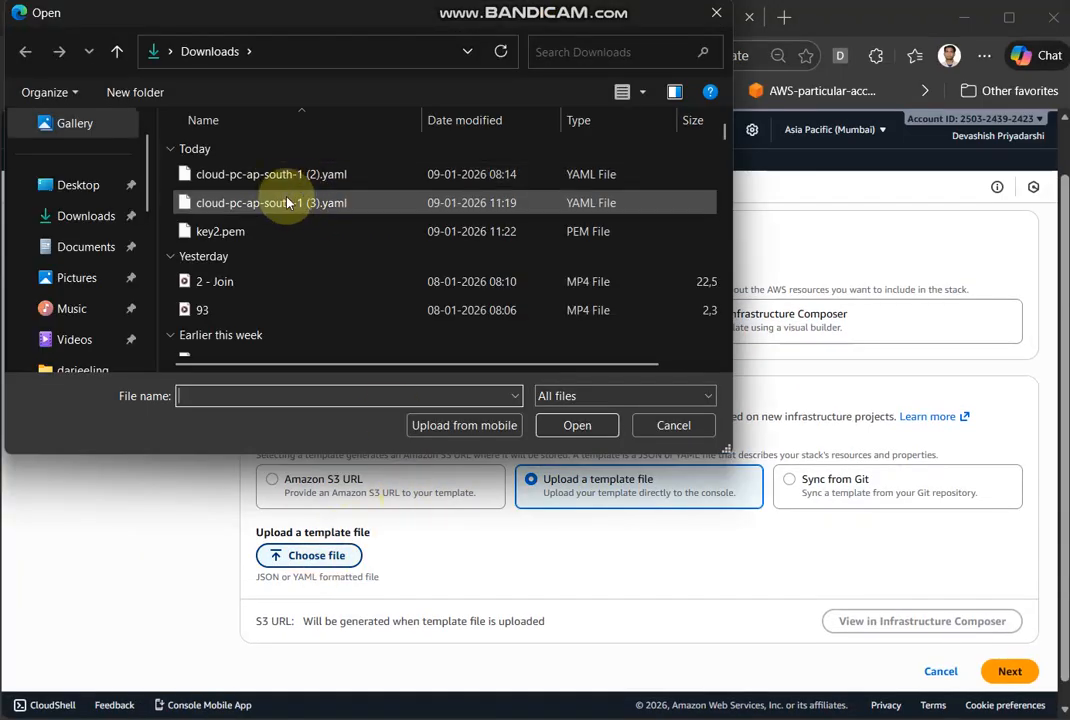
pyautogui.doubleClick(287, 203)
pyautogui.scroll(-2, 884, 618)
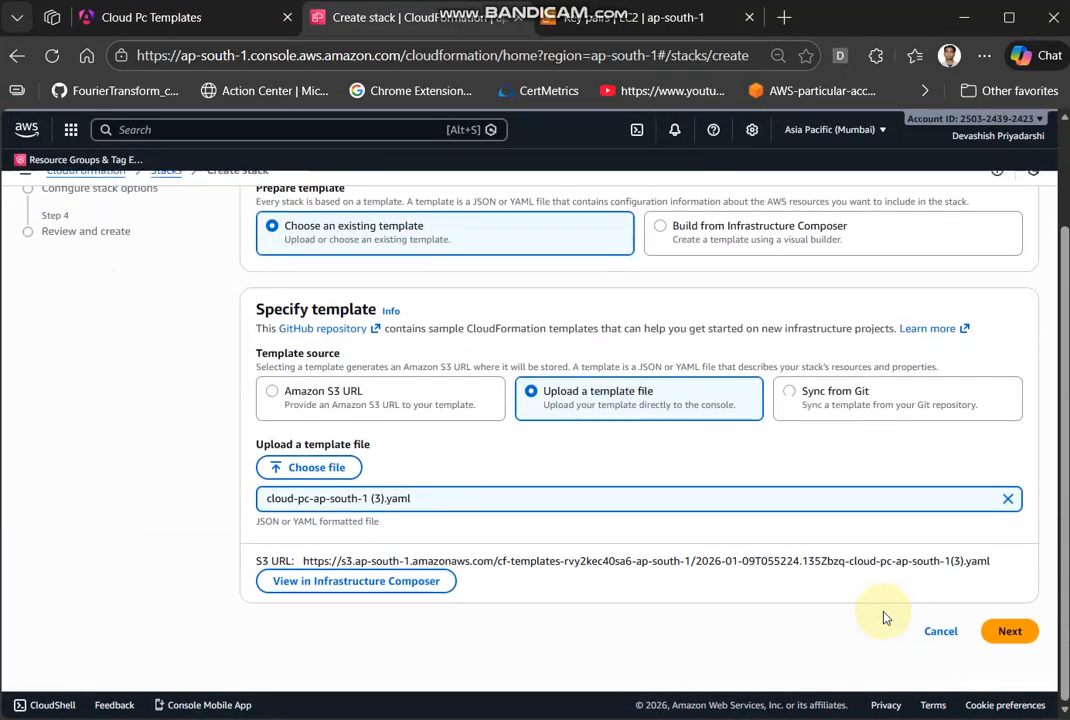
pyautogui.click(1000, 646)
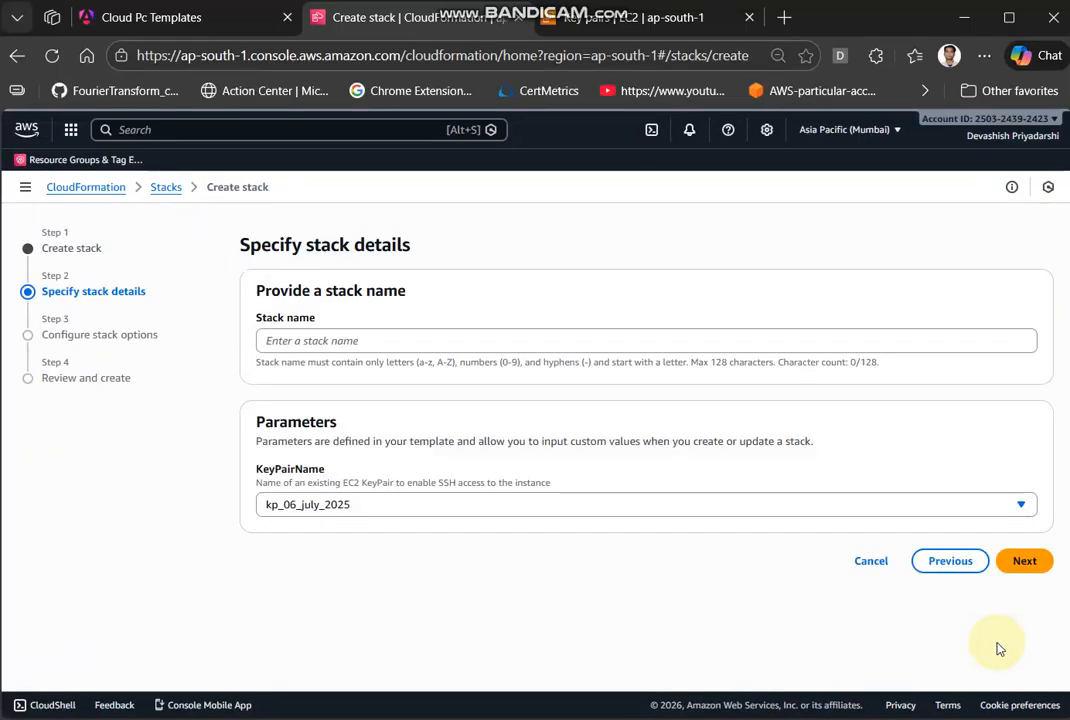
# - Choose kp_06_july_2025 as KeyPairName, name the stack "s", and continue through the stack options
pyautogui.click(485, 502)
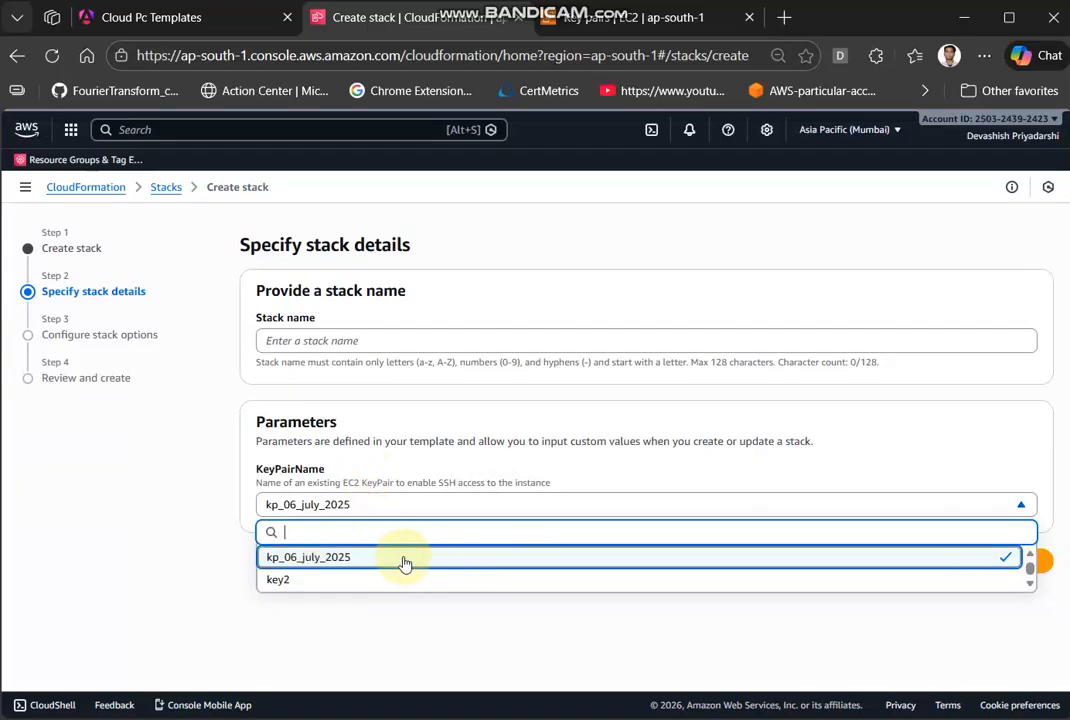
pyautogui.click(356, 568)
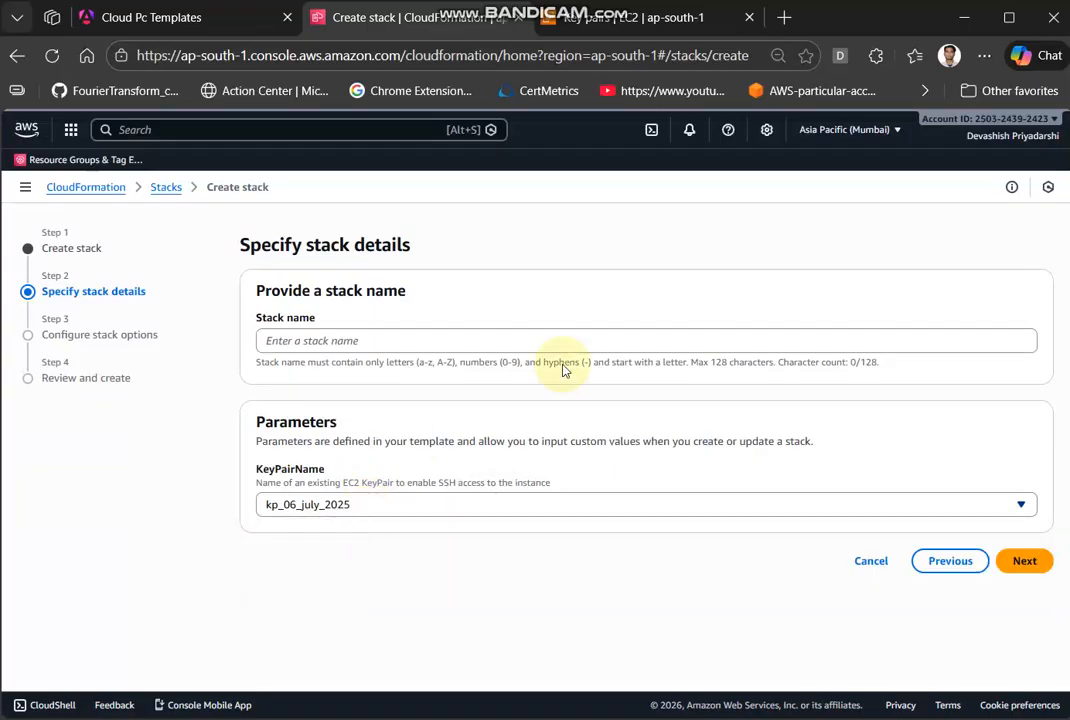
pyautogui.click(326, 342)
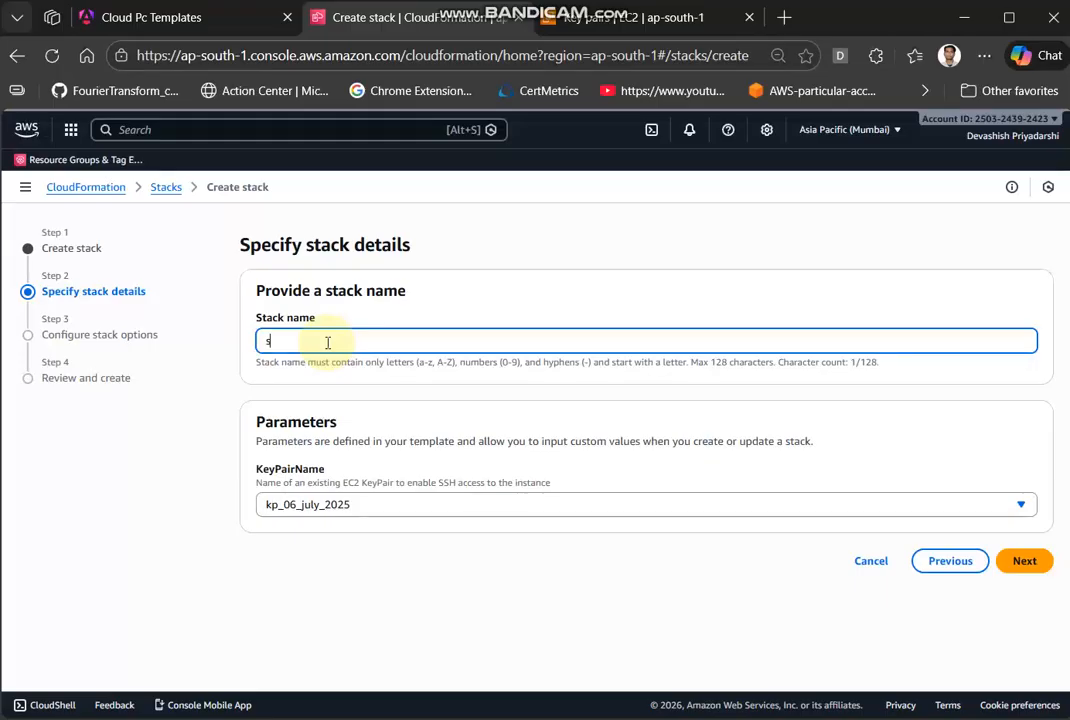
pyautogui.click(1046, 568)
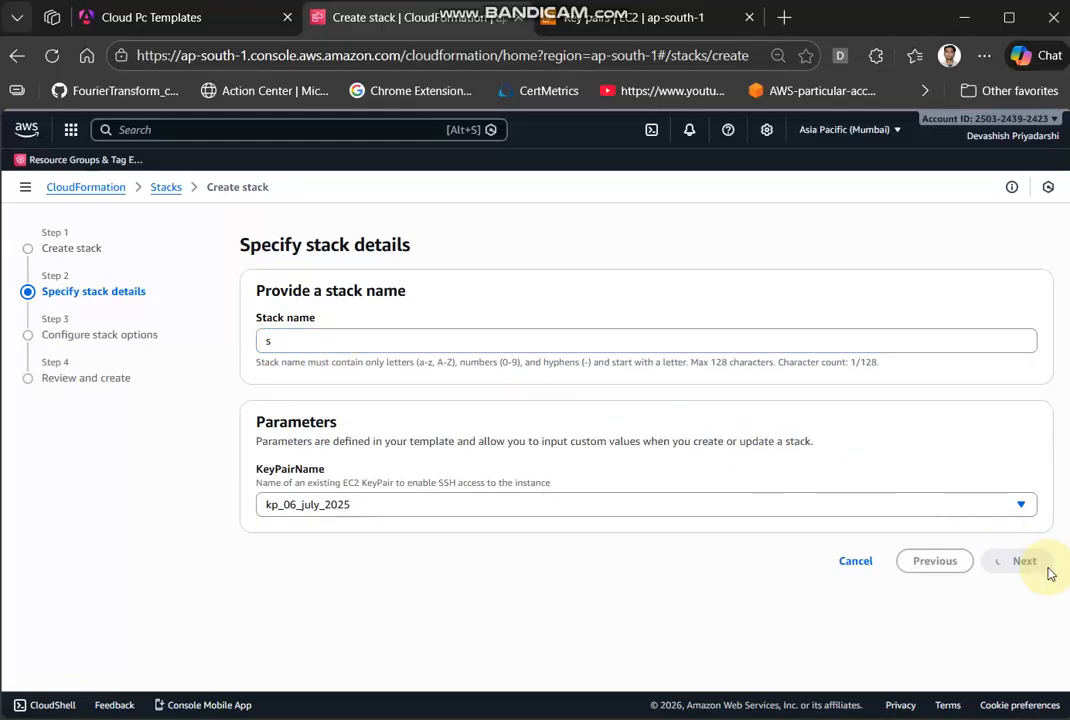
pyautogui.scroll(-1, 620, 575)
pyautogui.scroll(-5, 570, 582)
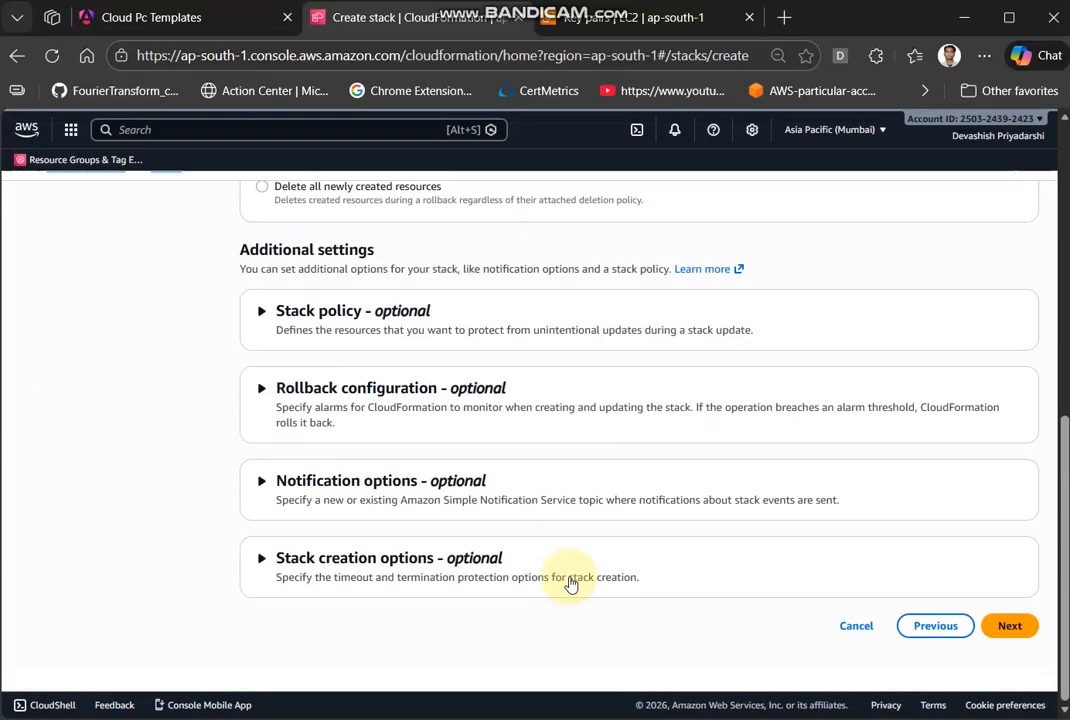
# - Continue to the review page, submit the creation of stack "s", and refresh the stack list and its events
pyautogui.click(1010, 648)
pyautogui.scroll(-4, 1022, 640)
pyautogui.scroll(-10, 916, 570)
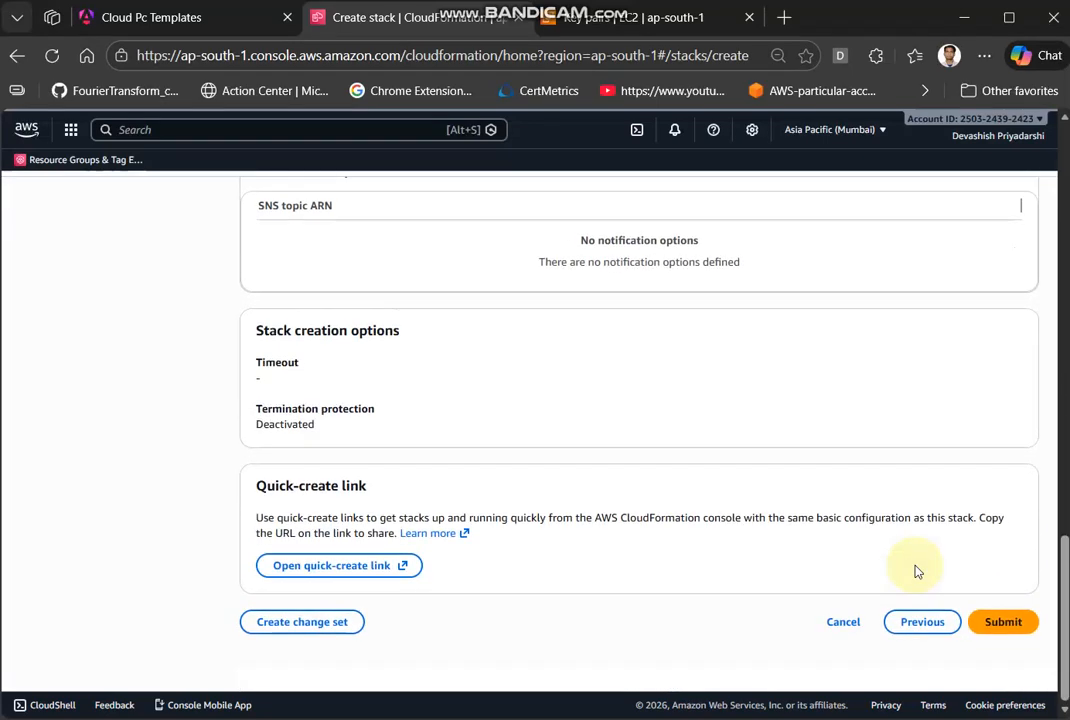
pyautogui.click(1010, 648)
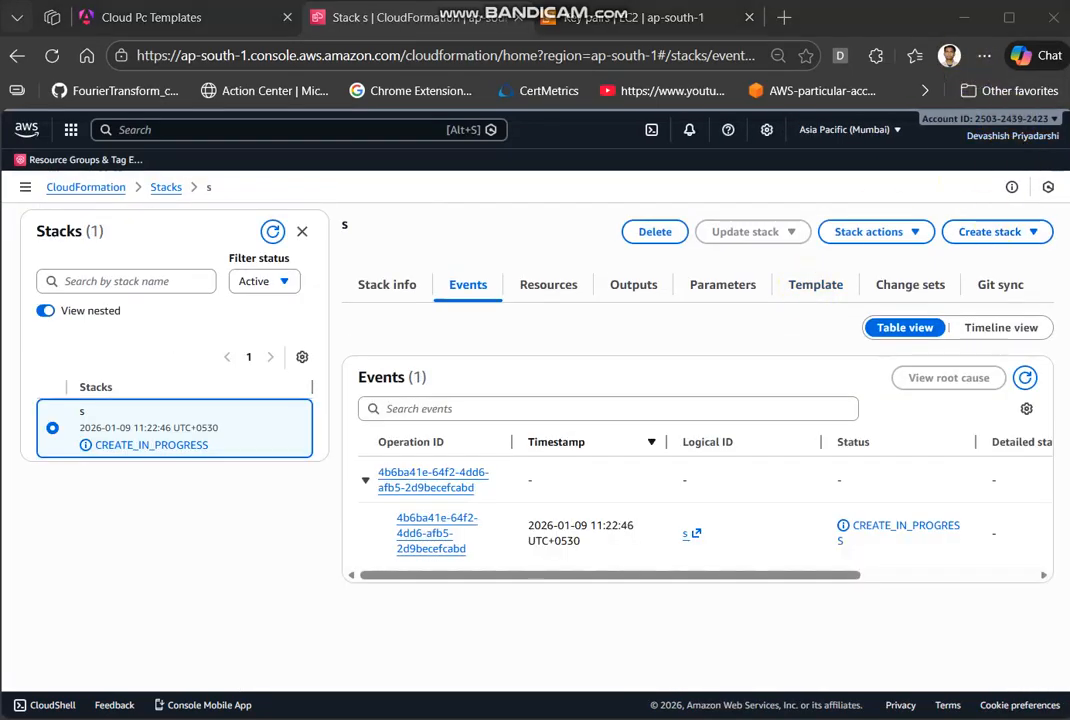
pyautogui.click(270, 236)
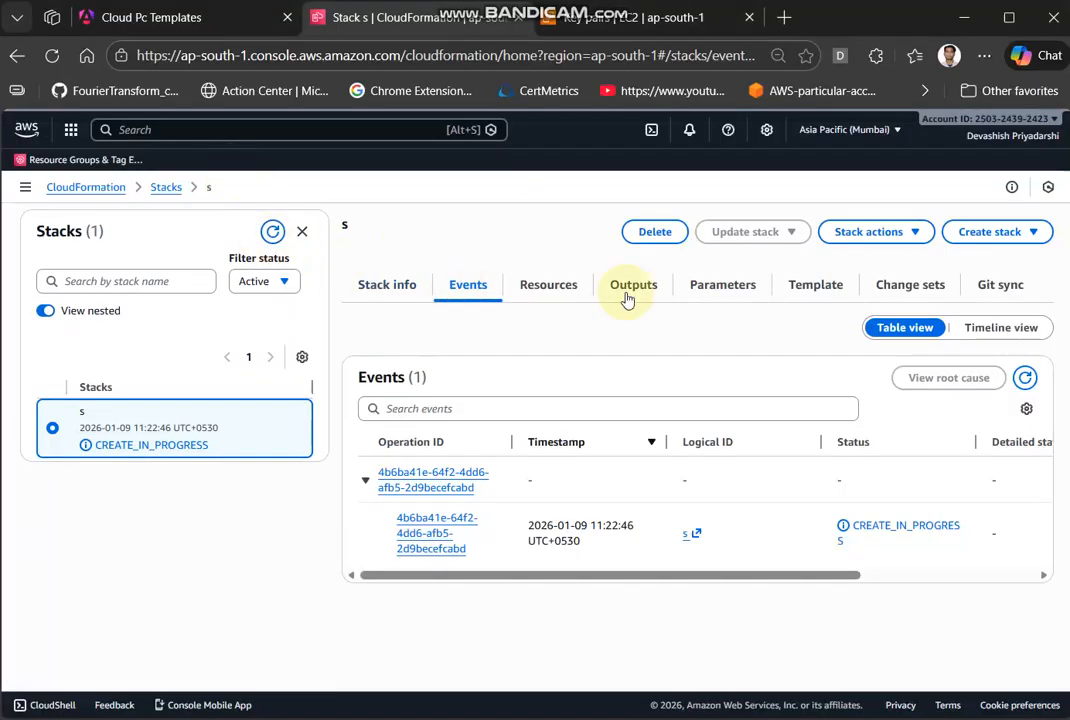
pyautogui.click(1027, 377)
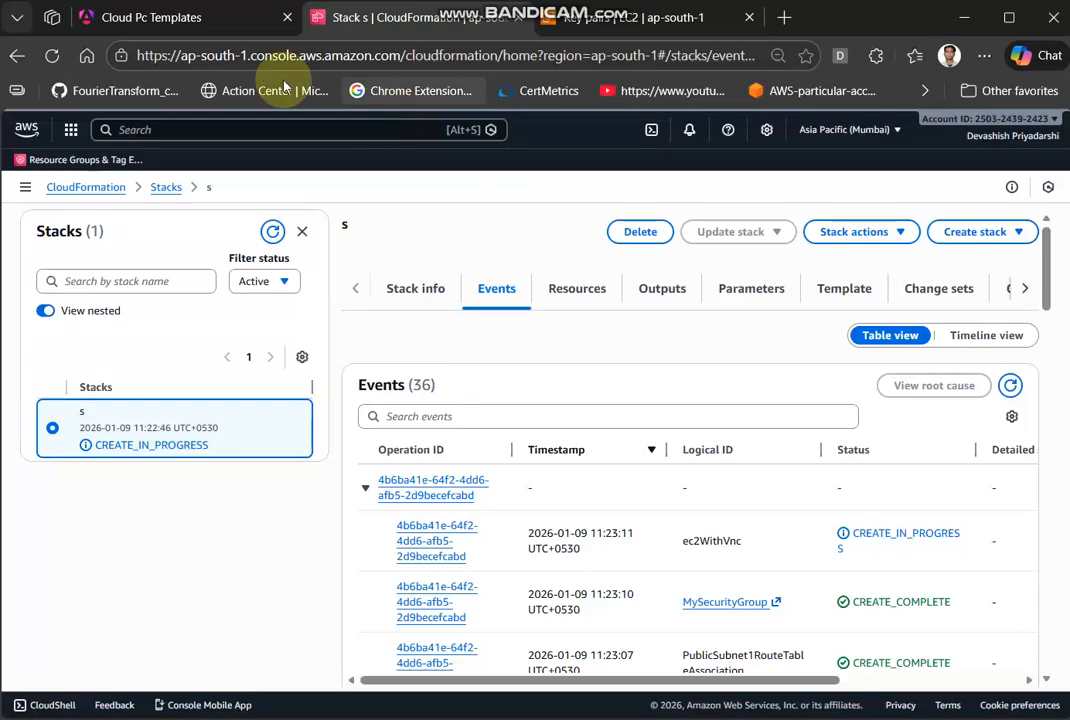
# - Return to the Cloud PC Templates page and save the current software configuration as a template named "node,mongo,etc"
pyautogui.click(214, 35)
pyautogui.scroll(6, 369, 483)
pyautogui.scroll(-14, 369, 483)
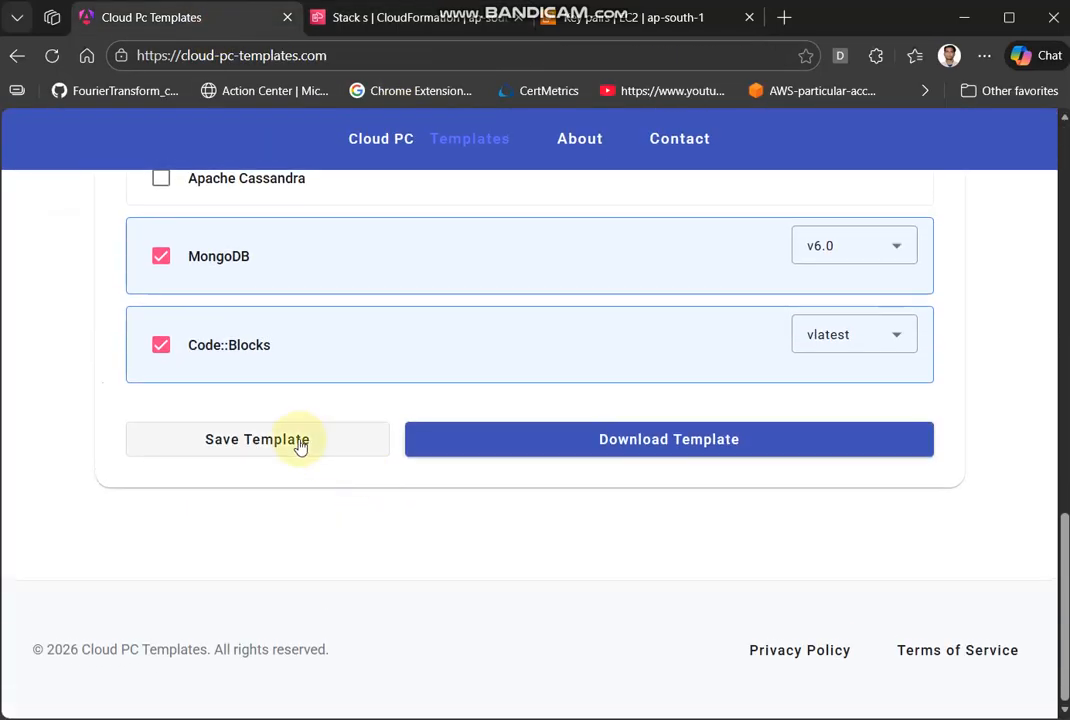
pyautogui.scroll(12, 300, 447)
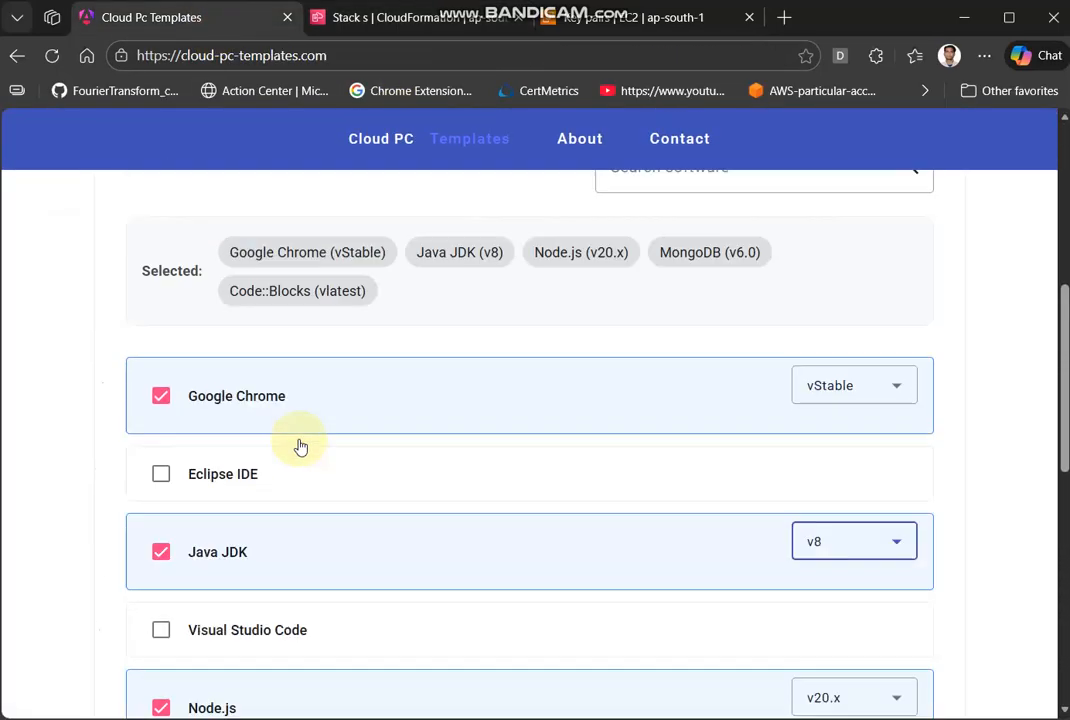
pyautogui.scroll(-10, 359, 591)
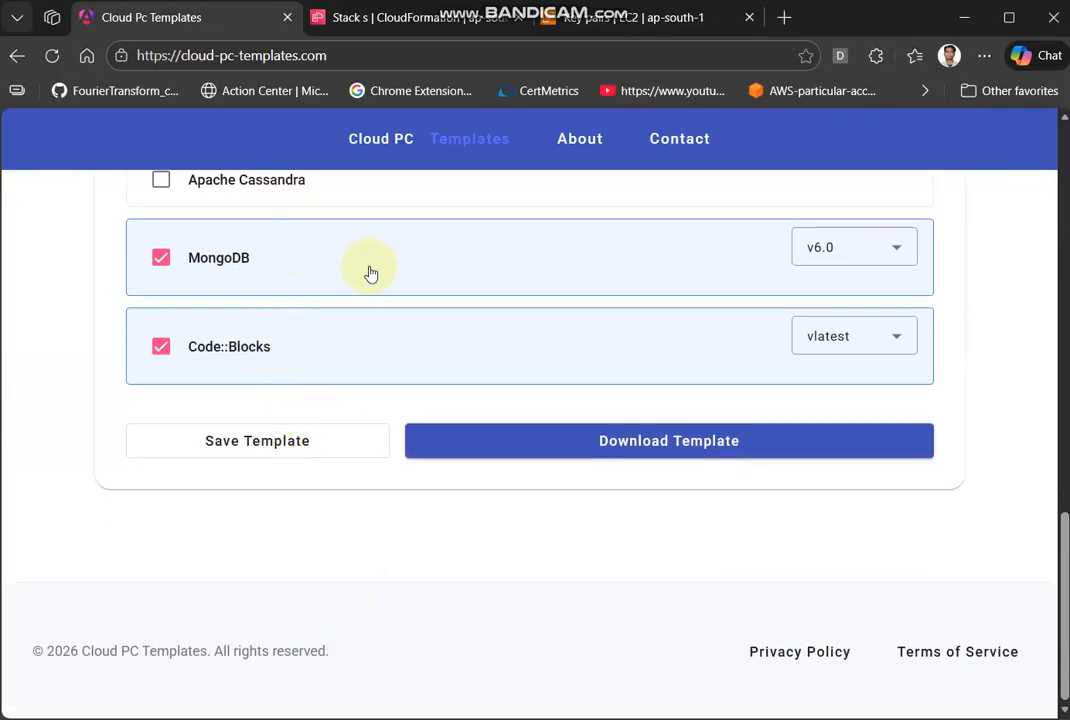
pyautogui.scroll(5, 370, 272)
pyautogui.scroll(1, 370, 272)
pyautogui.scroll(2, 305, 212)
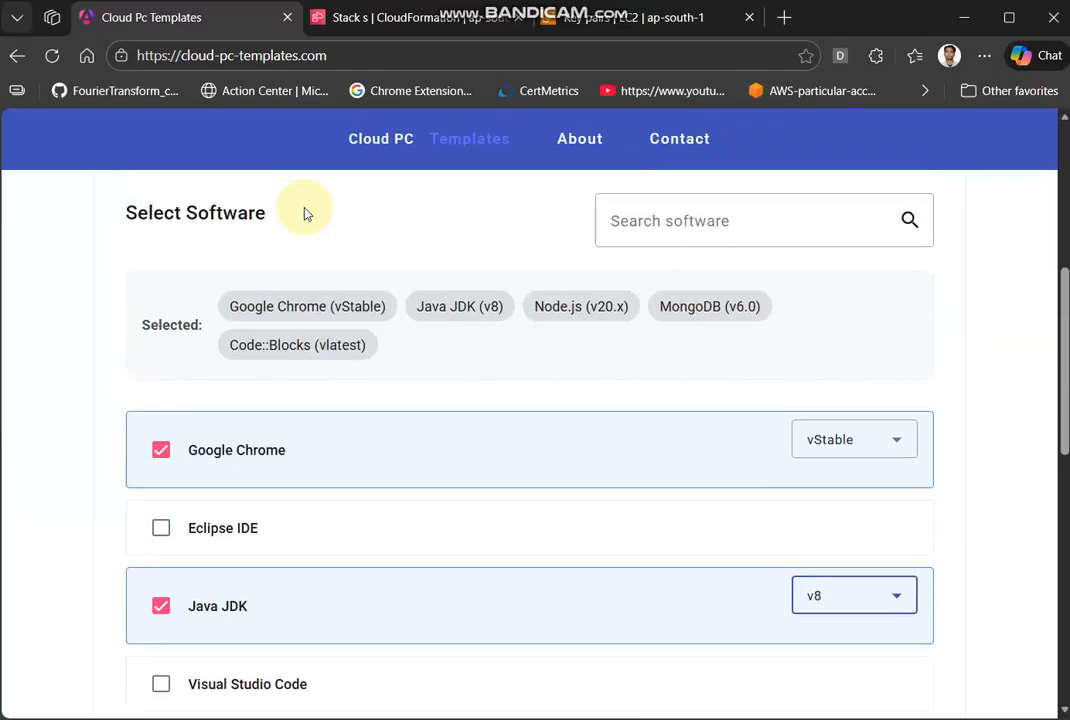
pyautogui.scroll(-8, 303, 210)
pyautogui.click(229, 436)
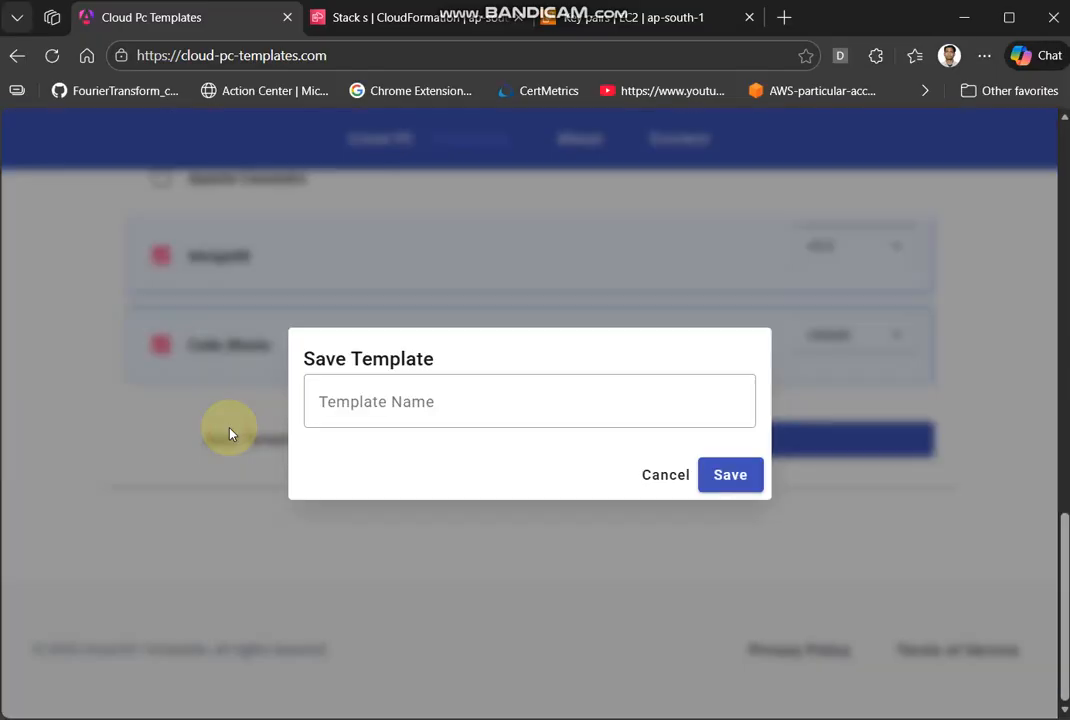
pyautogui.click(394, 400)
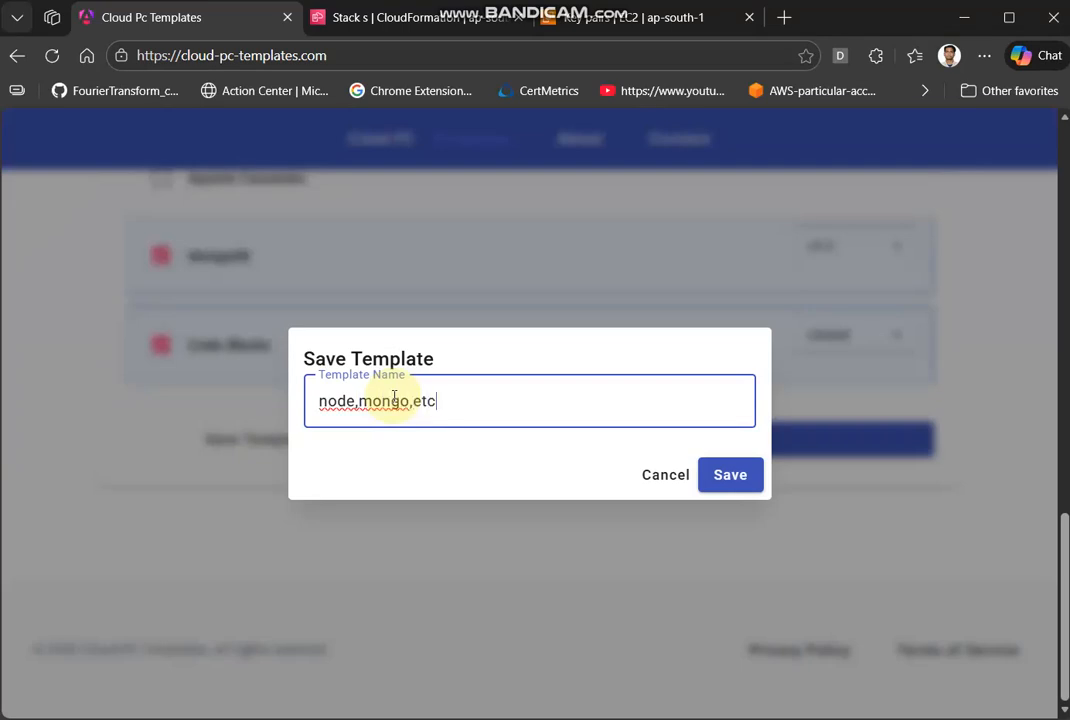
pyautogui.write('node,mongo,etc')
pyautogui.click(726, 474)
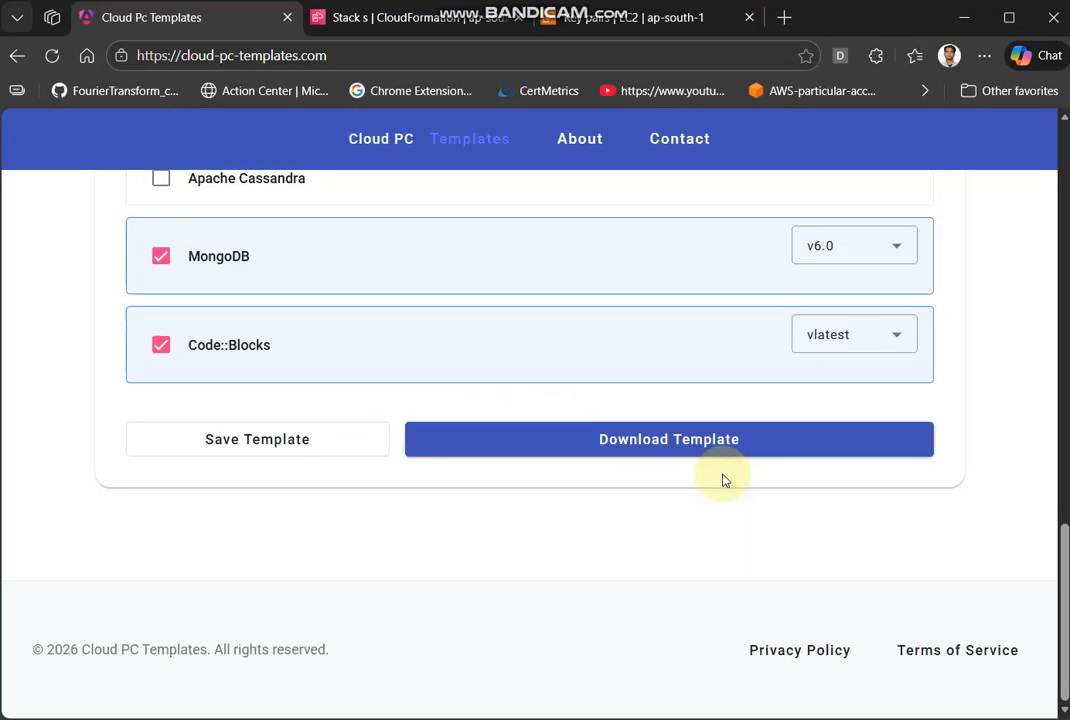
# - Open the saved template "node,mongo,etc" to review its region, AMI, specs and software, and close its details
pyautogui.scroll(5, 724, 479)
pyautogui.scroll(3, 724, 479)
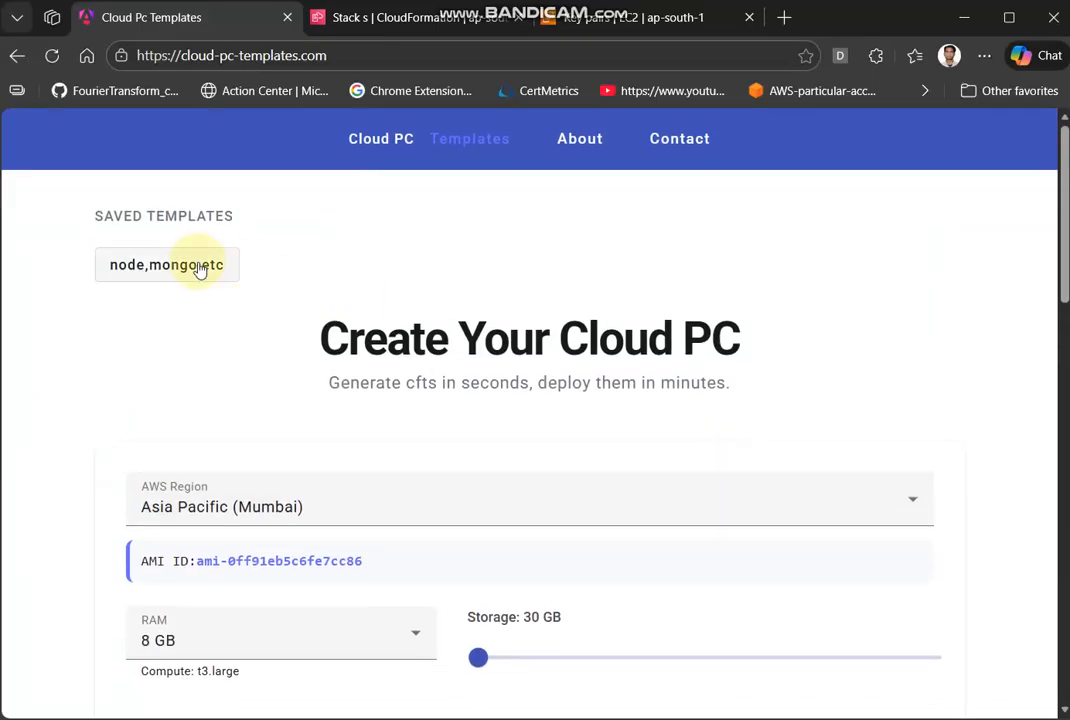
pyautogui.click(143, 272)
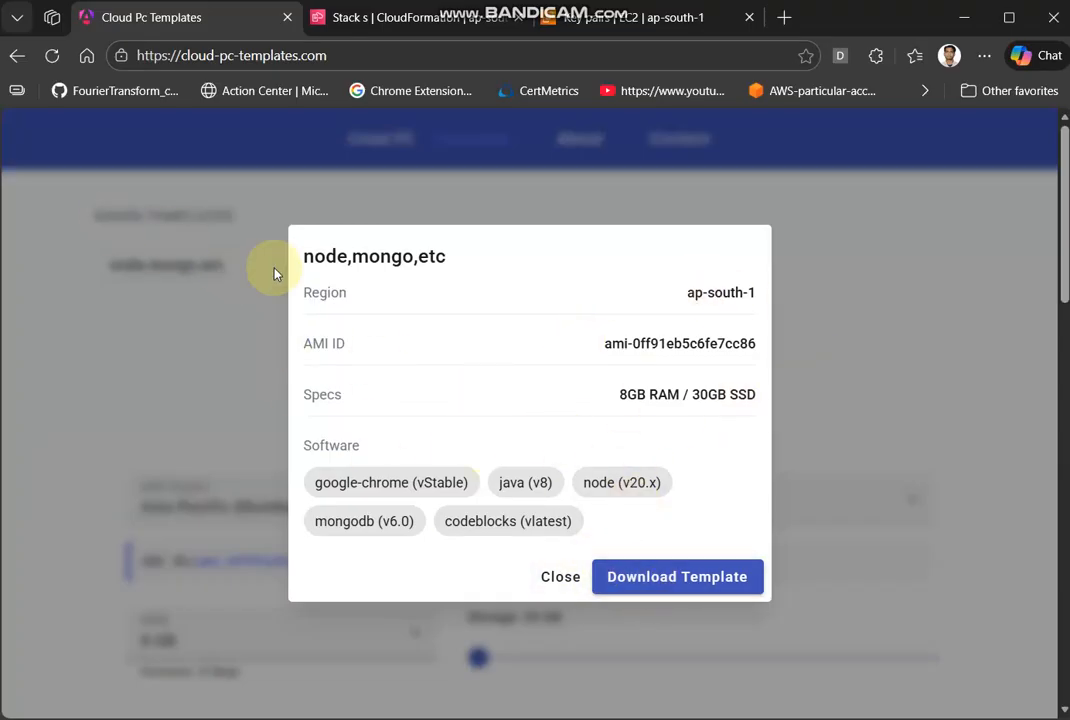
pyautogui.click(577, 569)
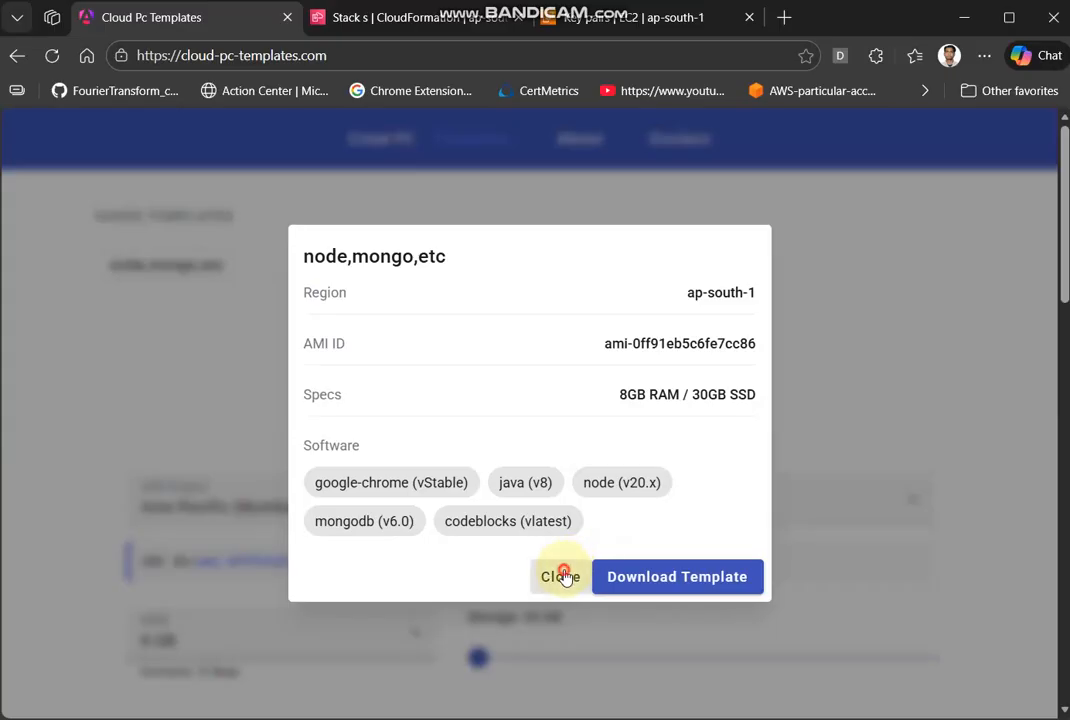
pyautogui.scroll(-15, 645, 602)
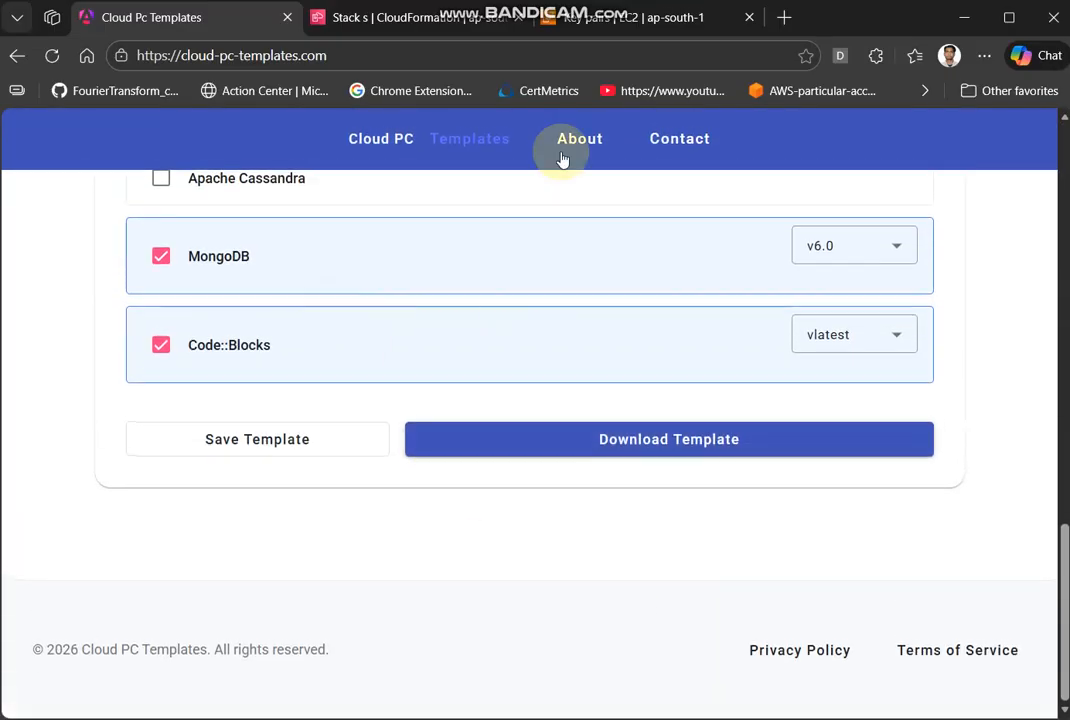
# - Return to the CloudFormation page of stack "s" and refresh the stack list to check its creation status
pyautogui.click(573, 17)
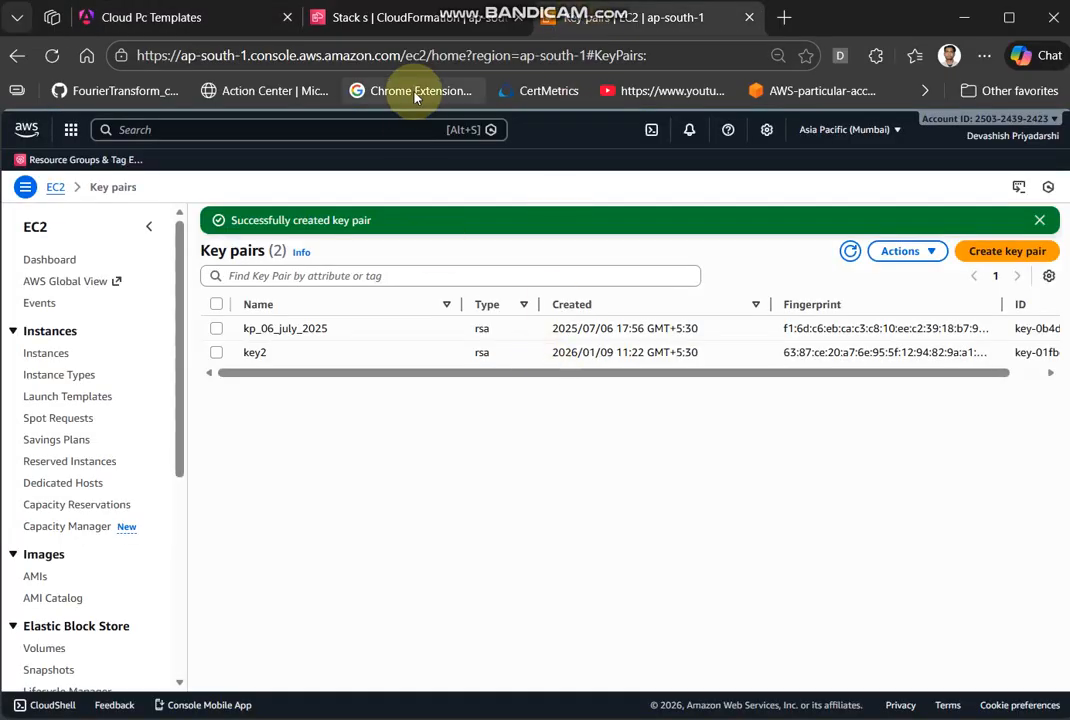
pyautogui.click(330, 17)
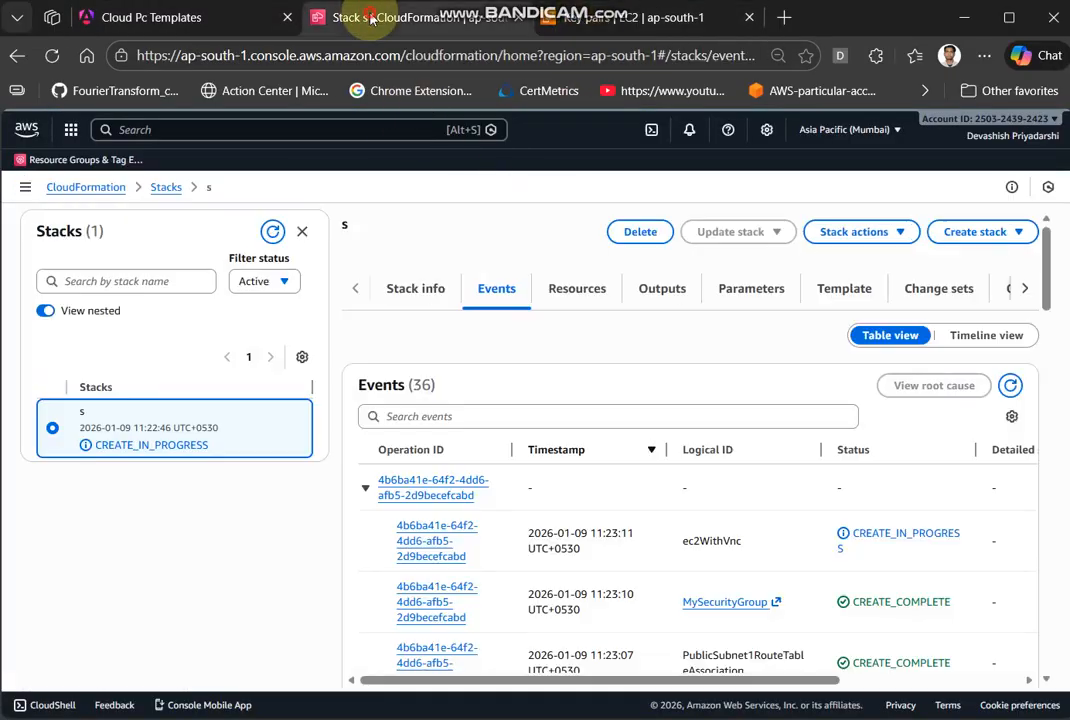
pyautogui.click(273, 231)
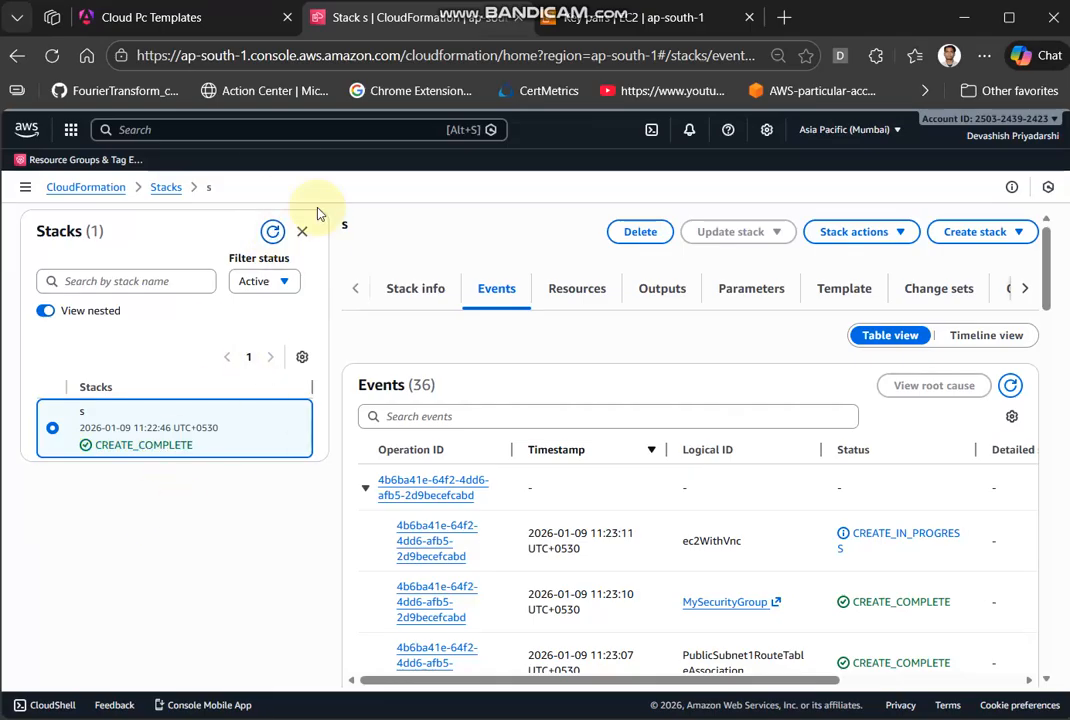
# - Search the AWS console for ec2, open the EC2 service in a separate tab, and list the running instances
pyautogui.click(245, 129)
pyautogui.write('ec2')
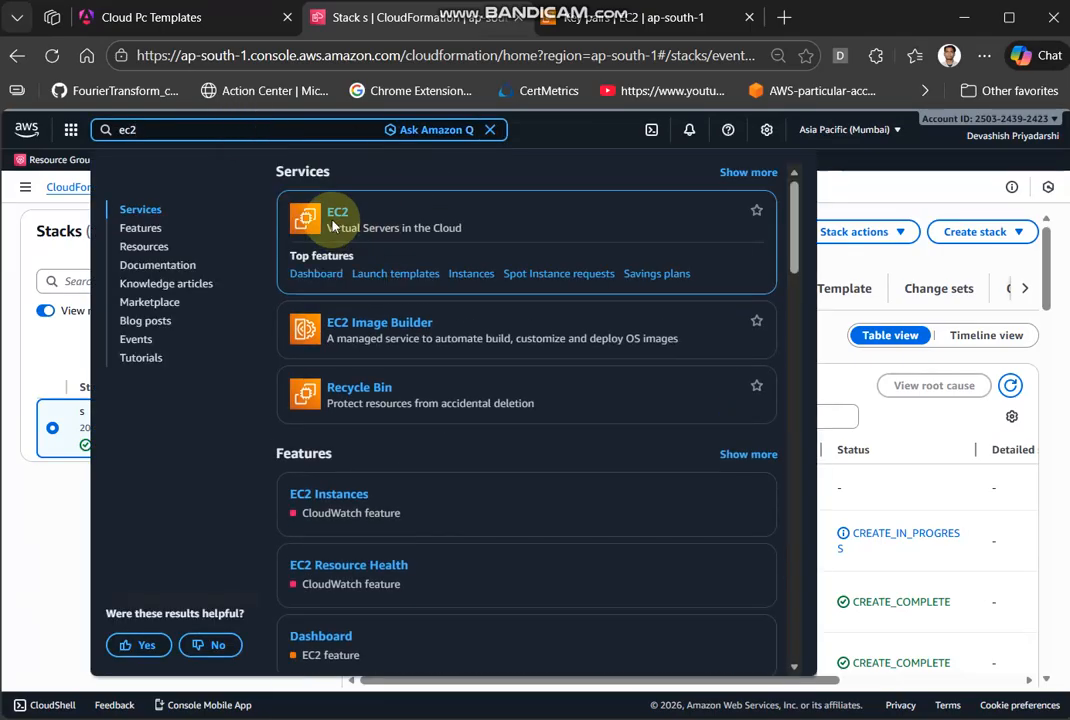
pyautogui.keyDown('ctrl'); pyautogui.click(333, 219); pyautogui.keyUp('ctrl')
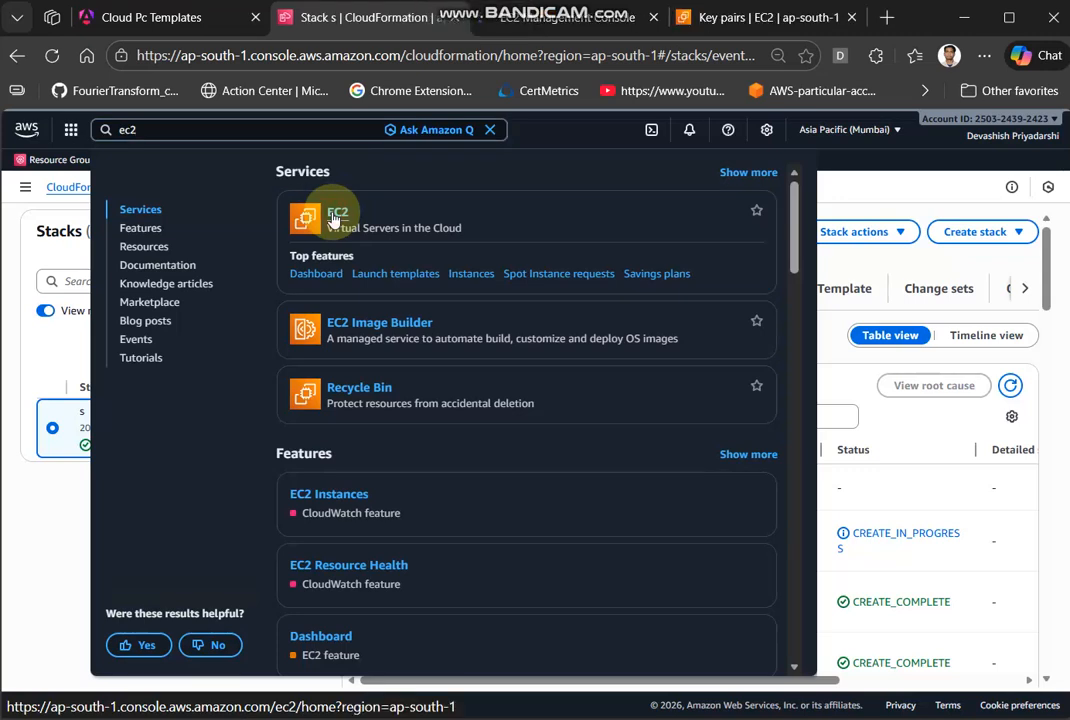
pyautogui.click(572, 18)
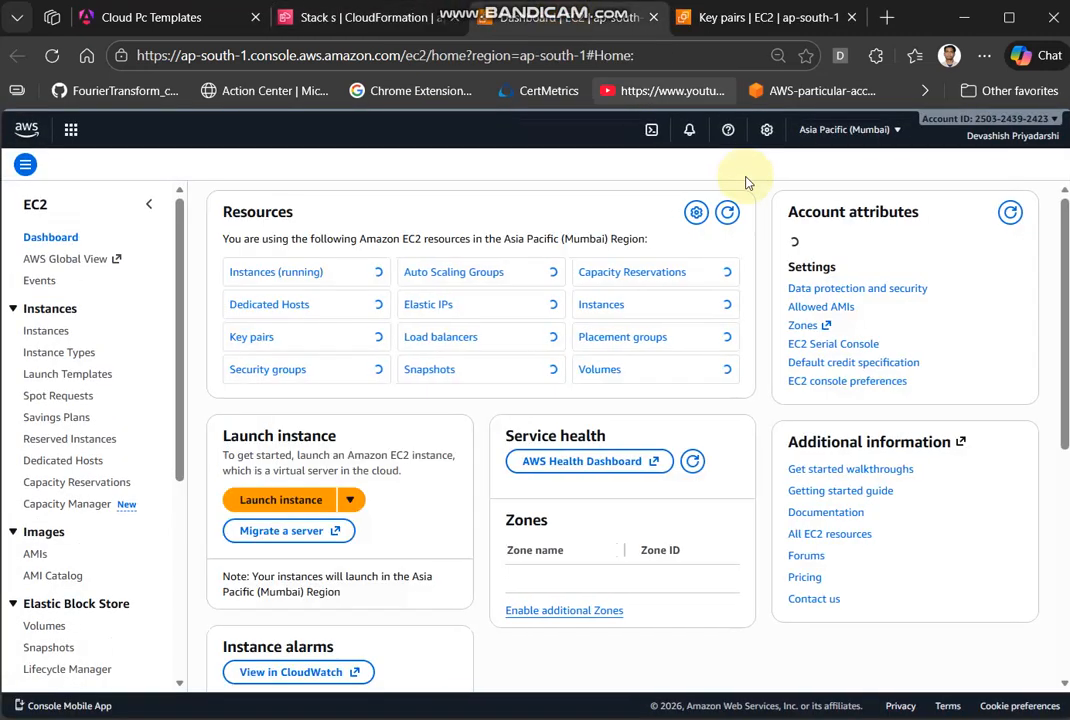
pyautogui.click(276, 271)
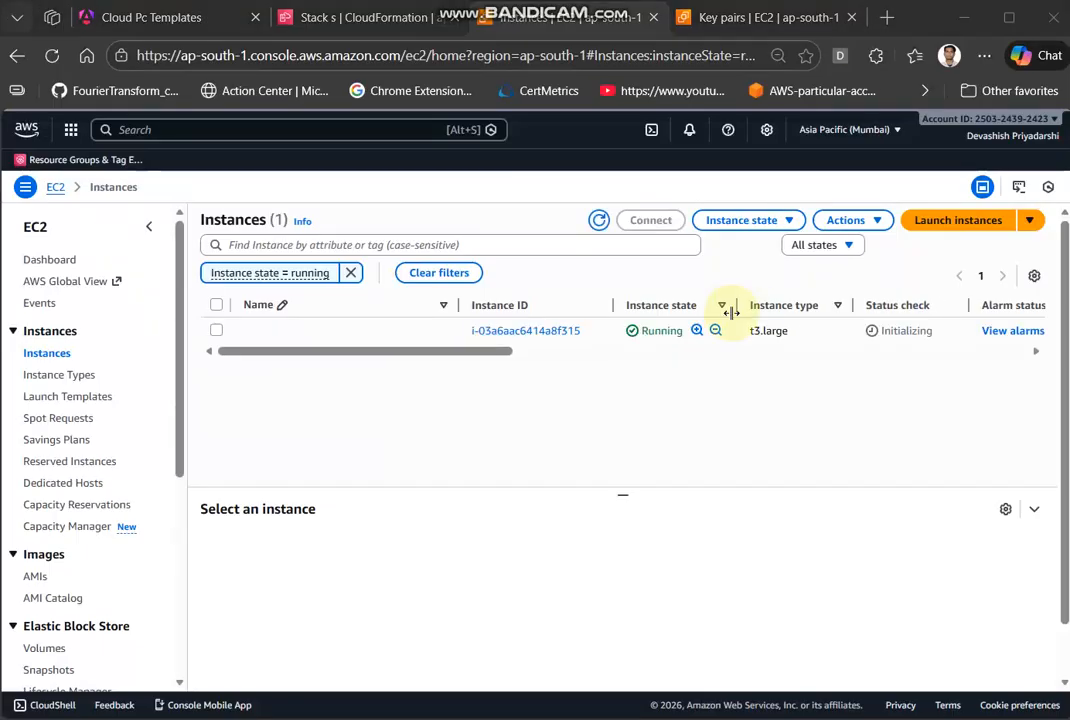
# - Copy the running instance's public IPv4 address and load it in a new browser tab
pyautogui.hscroll(8, 693, 343)
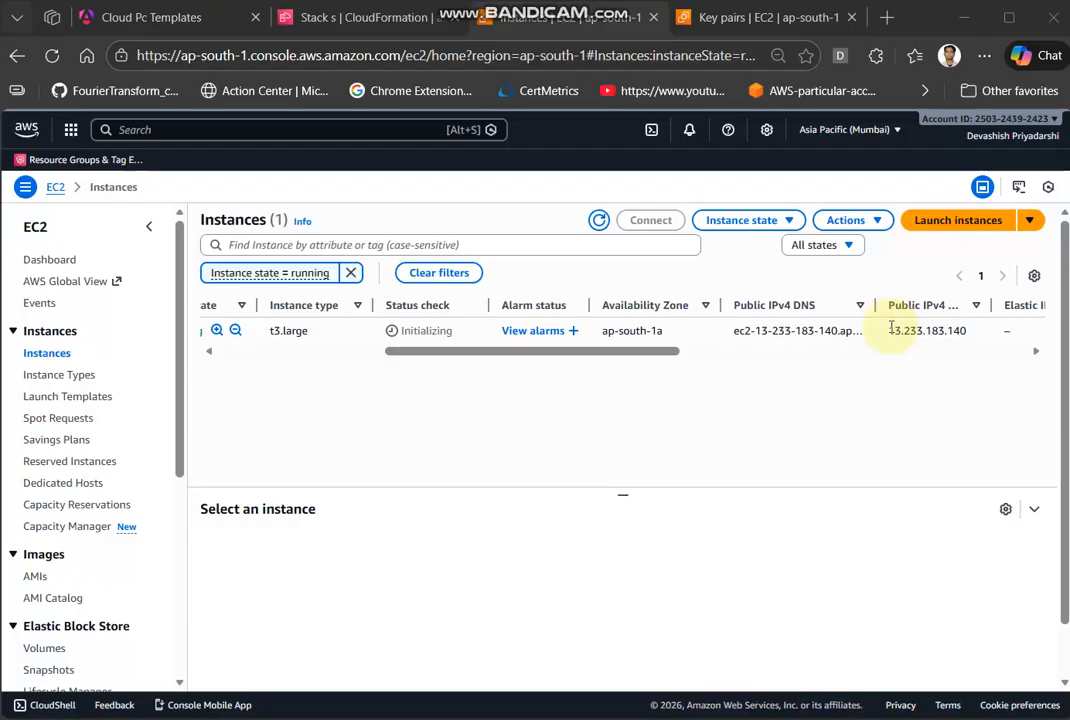
pyautogui.moveTo(888, 331); pyautogui.dragTo(969, 338)
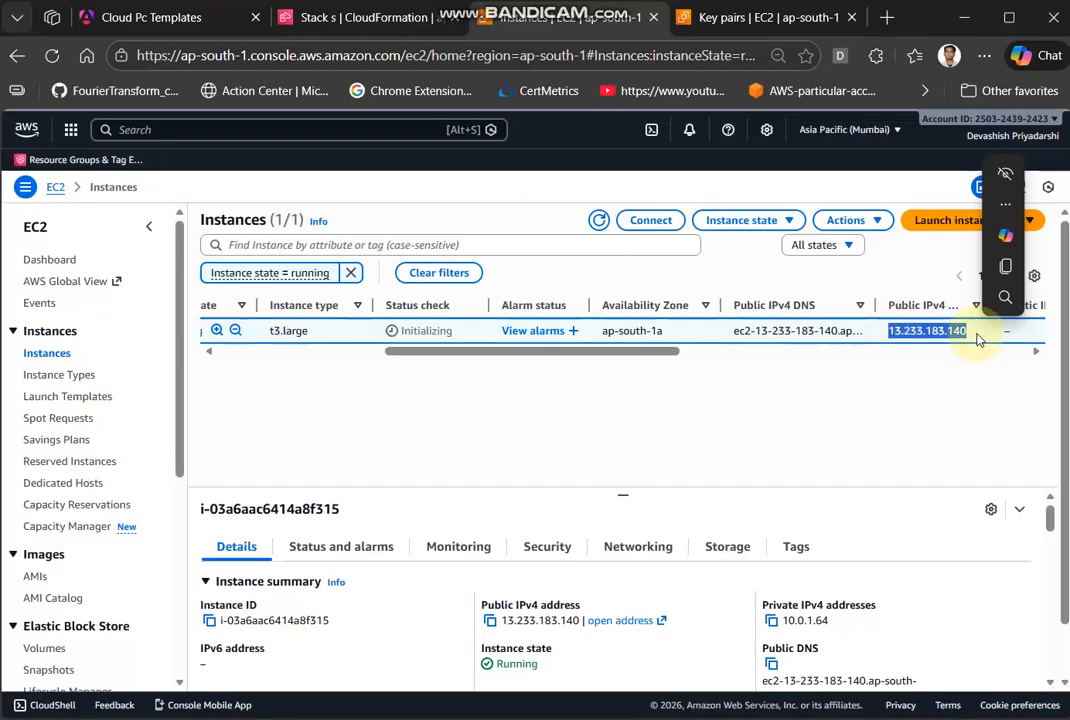
pyautogui.click(888, 19)
pyautogui.write('13.233.183.140')
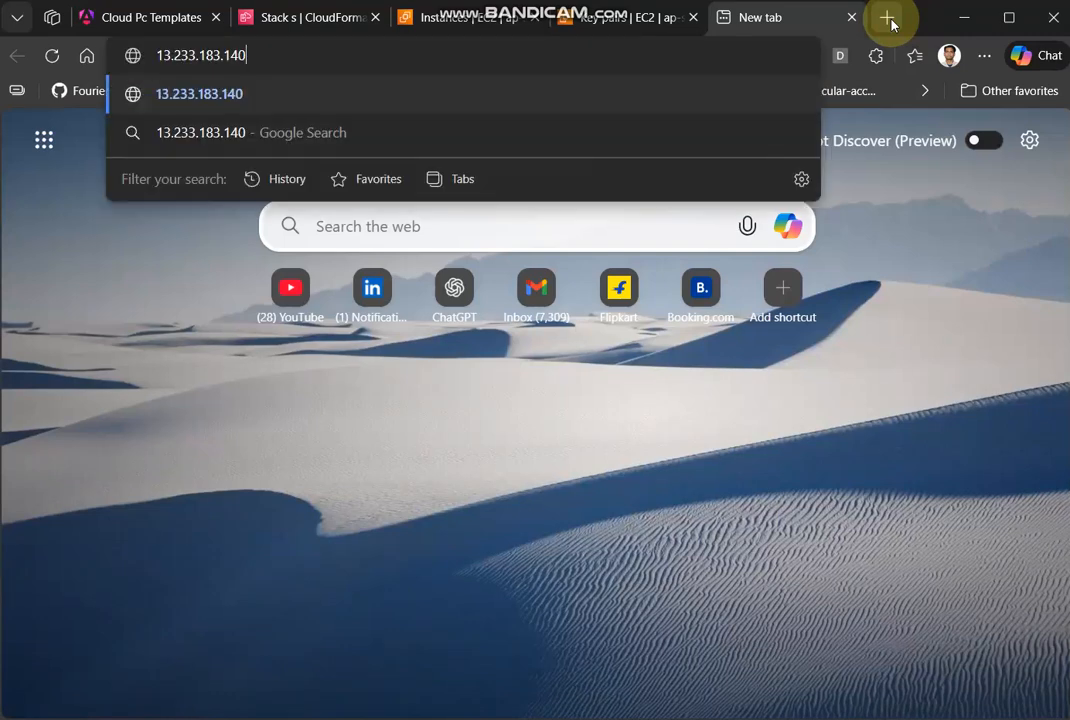
pyautogui.press('Return')
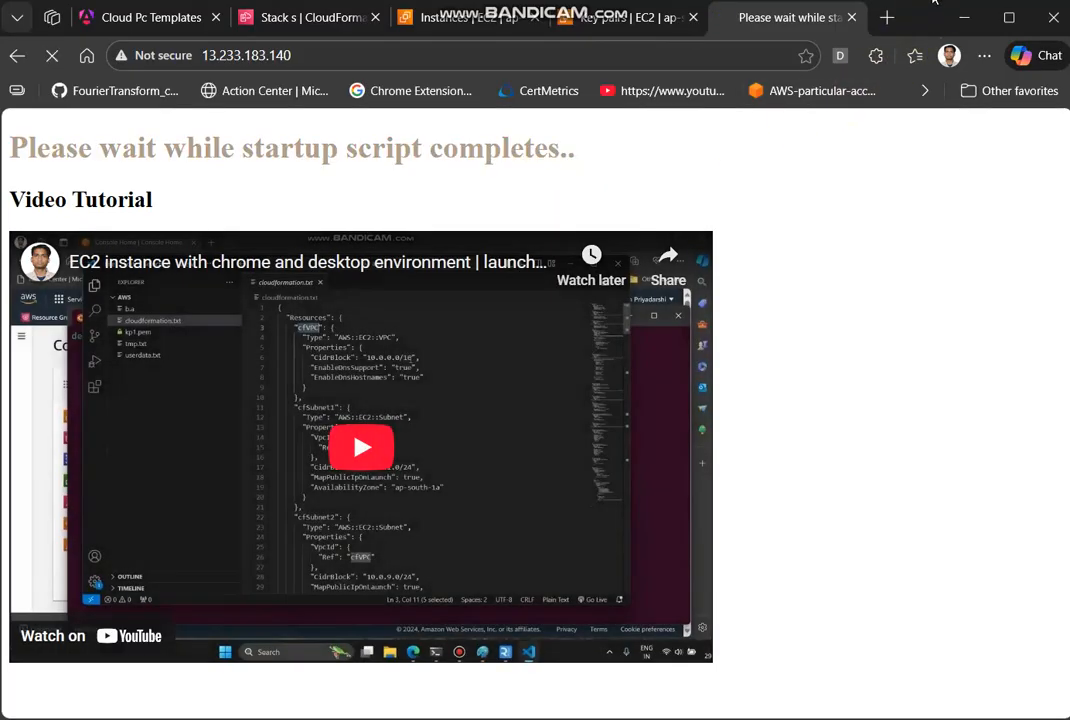
pyautogui.click(945, 38)
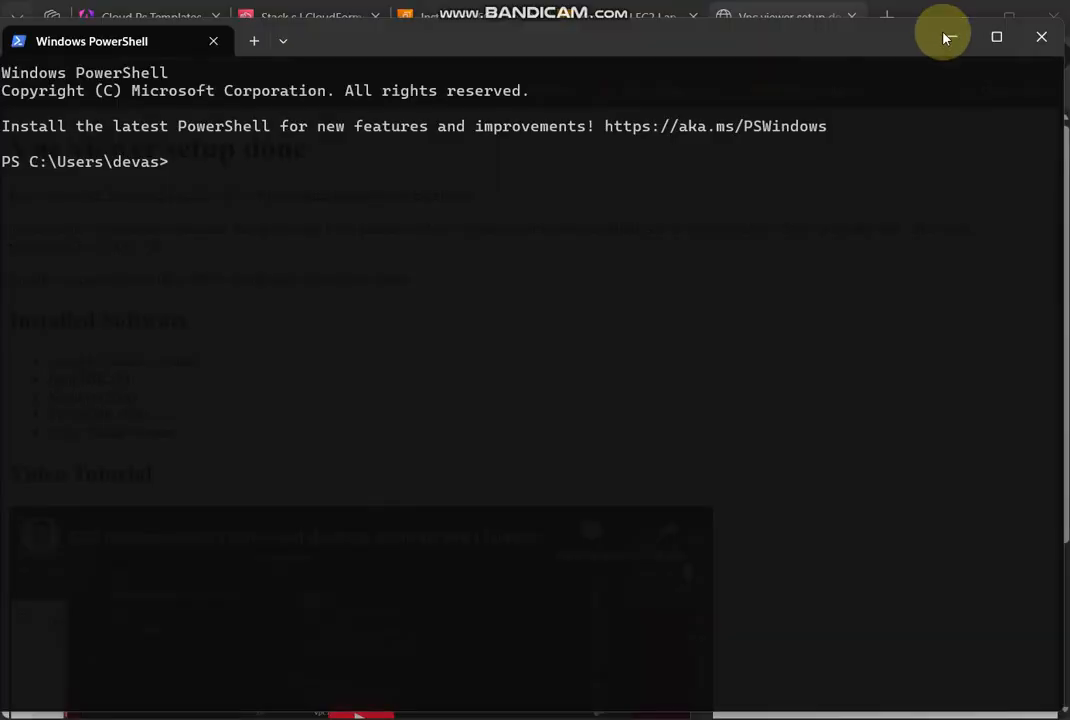
pyautogui.click(951, 62)
pyautogui.click(950, 44)
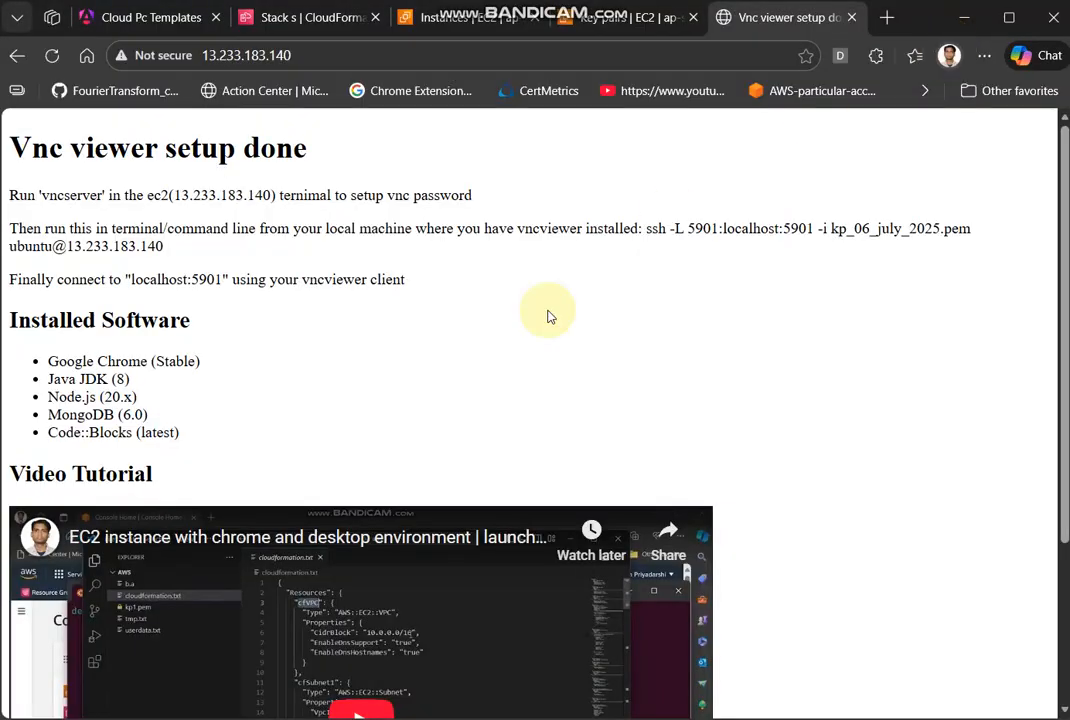
# - Examine the installed software list on the VNC setup page and highlight the full ssh port-forwarding command for port 5901
pyautogui.moveTo(48, 362); pyautogui.dragTo(227, 447)
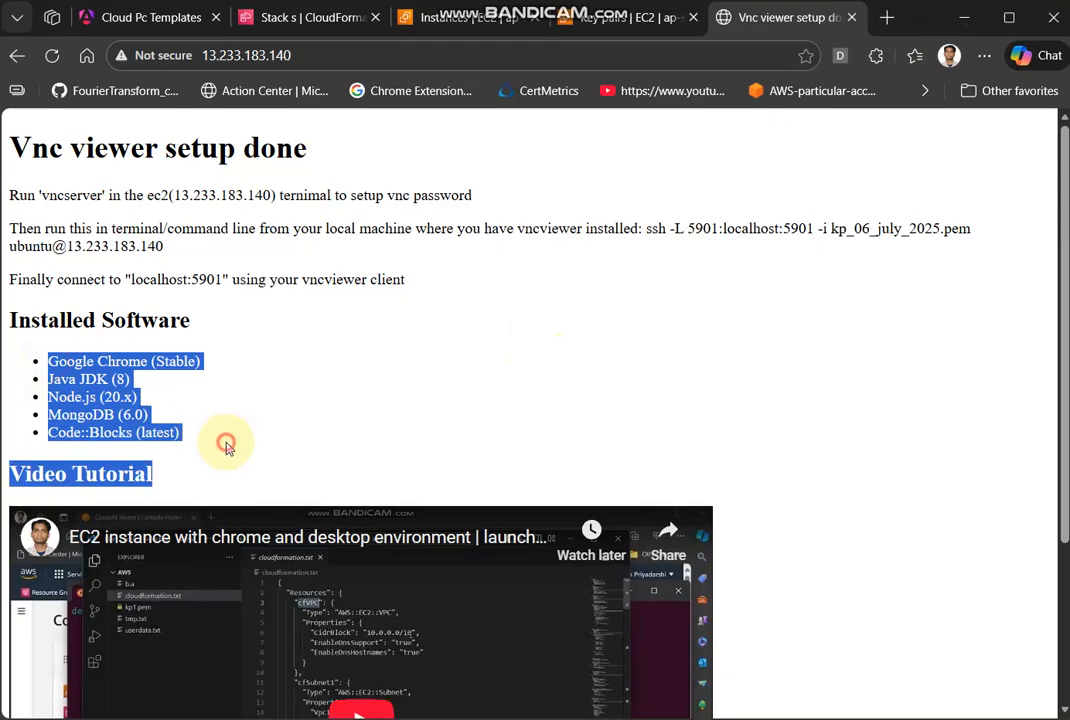
pyautogui.click(227, 447)
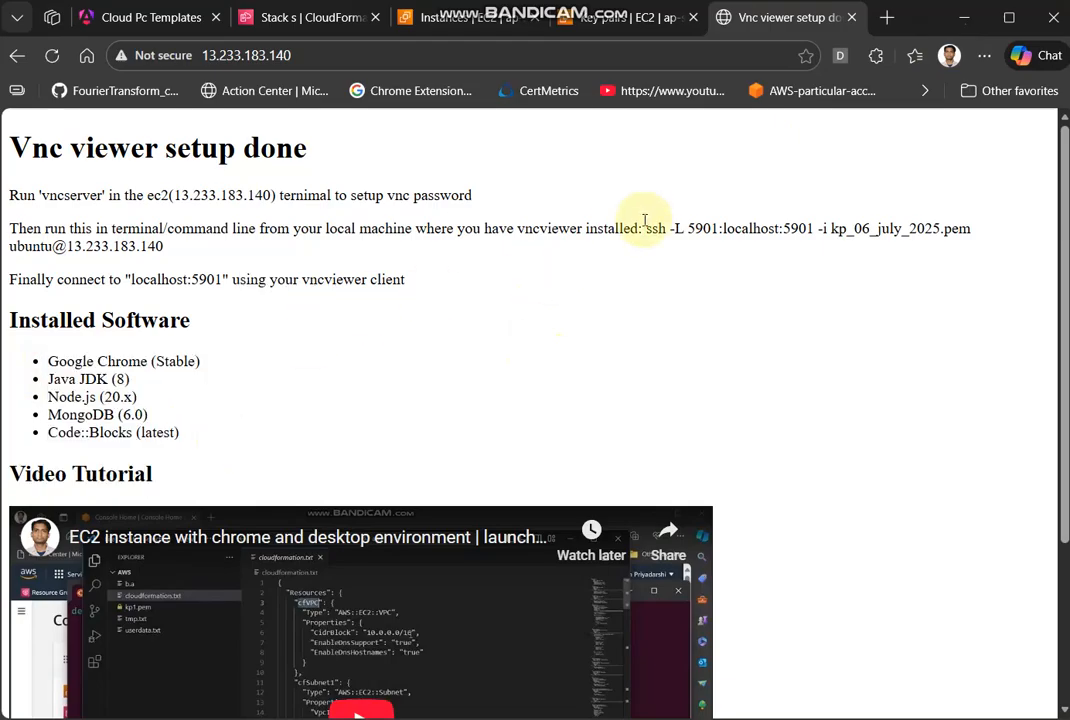
pyautogui.moveTo(646, 230); pyautogui.dragTo(974, 249)
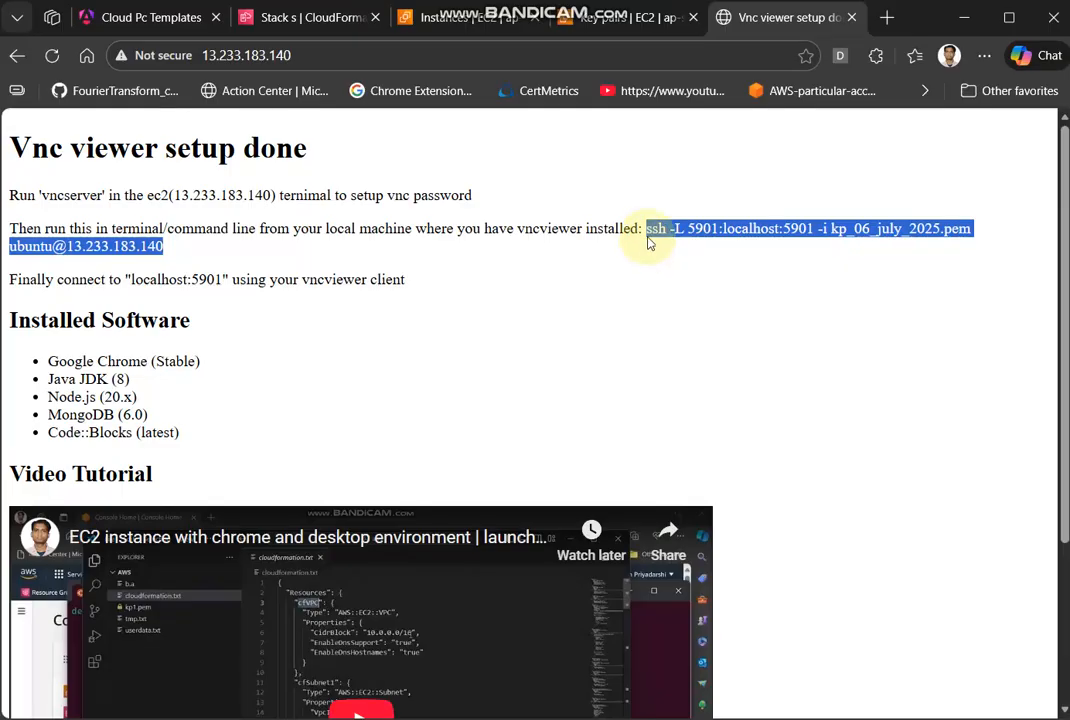
pyautogui.moveTo(647, 230); pyautogui.dragTo(728, 246)
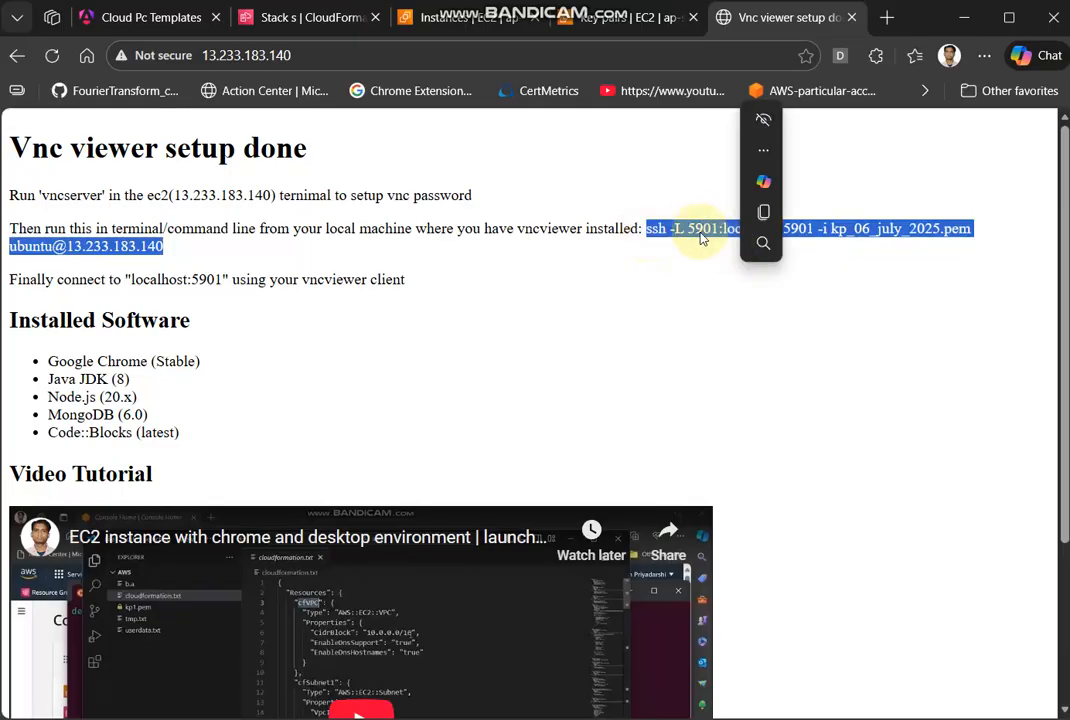
pyautogui.moveTo(763, 243)
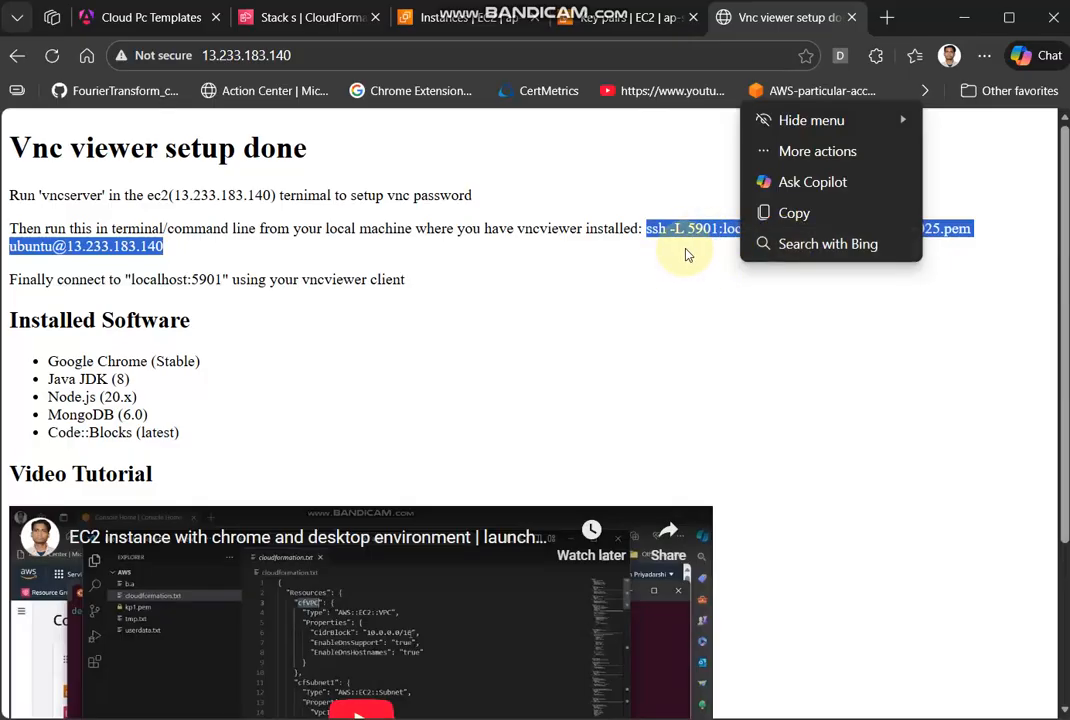
pyautogui.click(722, 254)
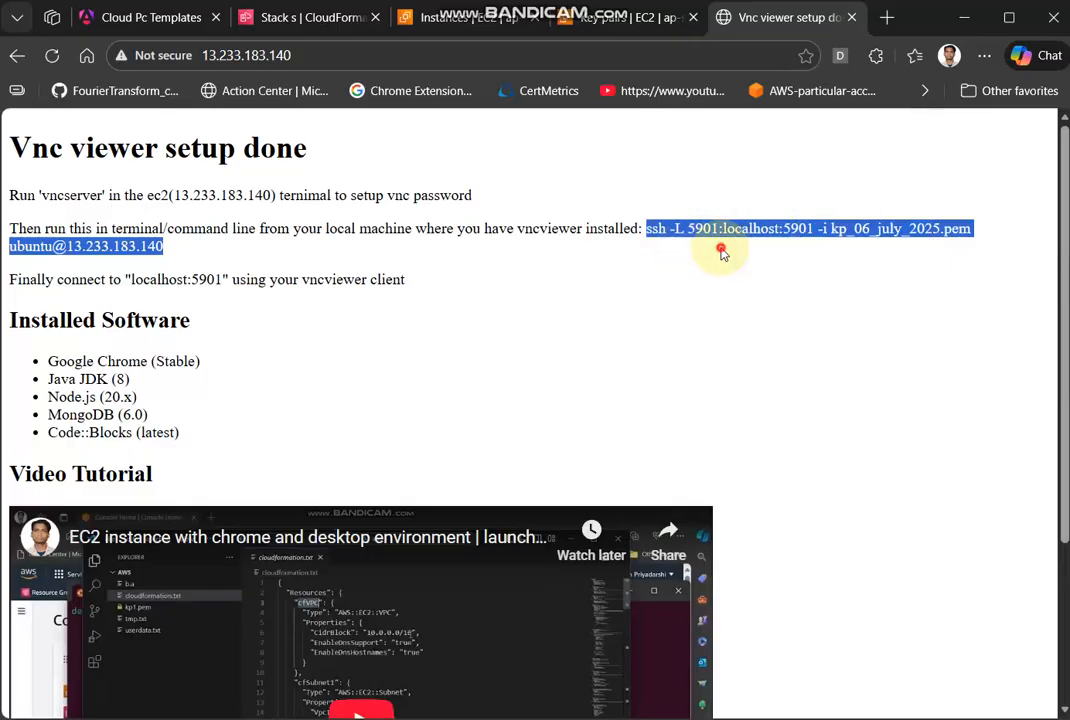
pyautogui.doubleClick(791, 230)
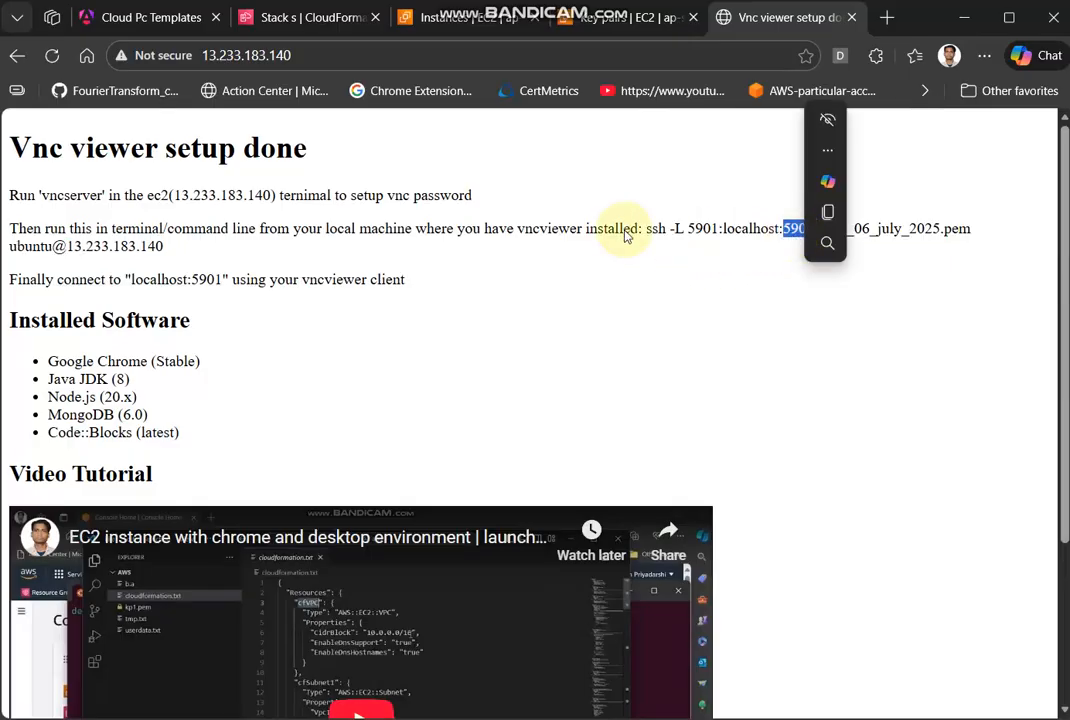
pyautogui.moveTo(648, 229); pyautogui.dragTo(290, 246)
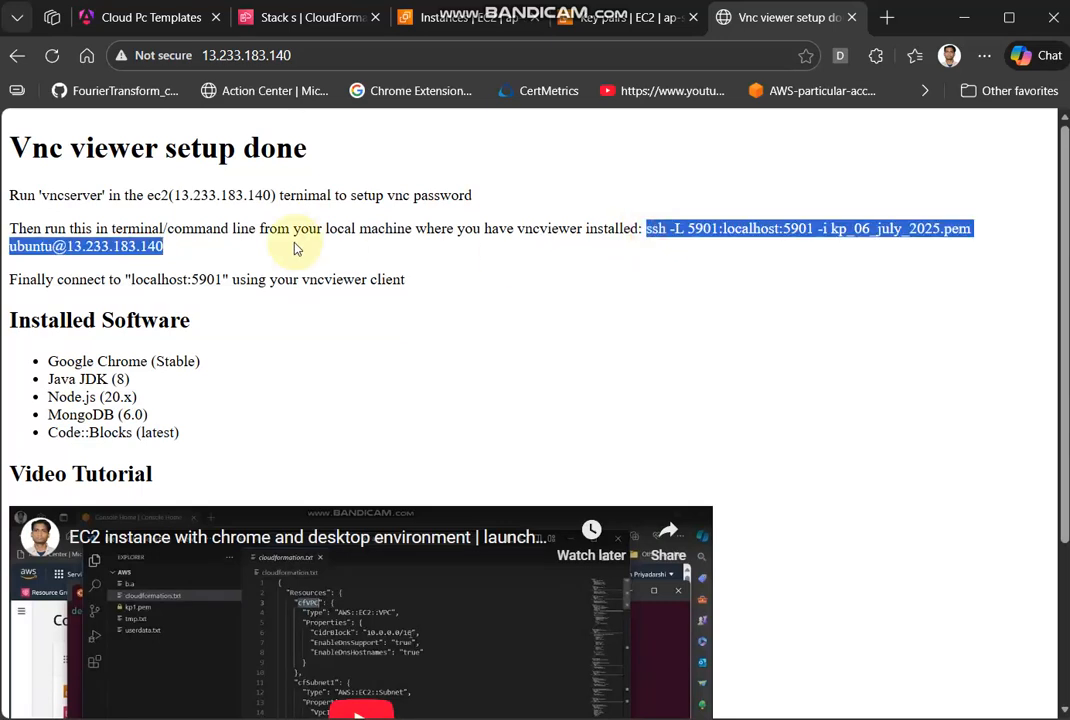
# - Switch from the VNC setup page to the Windows PowerShell window
pyautogui.click(334, 212)
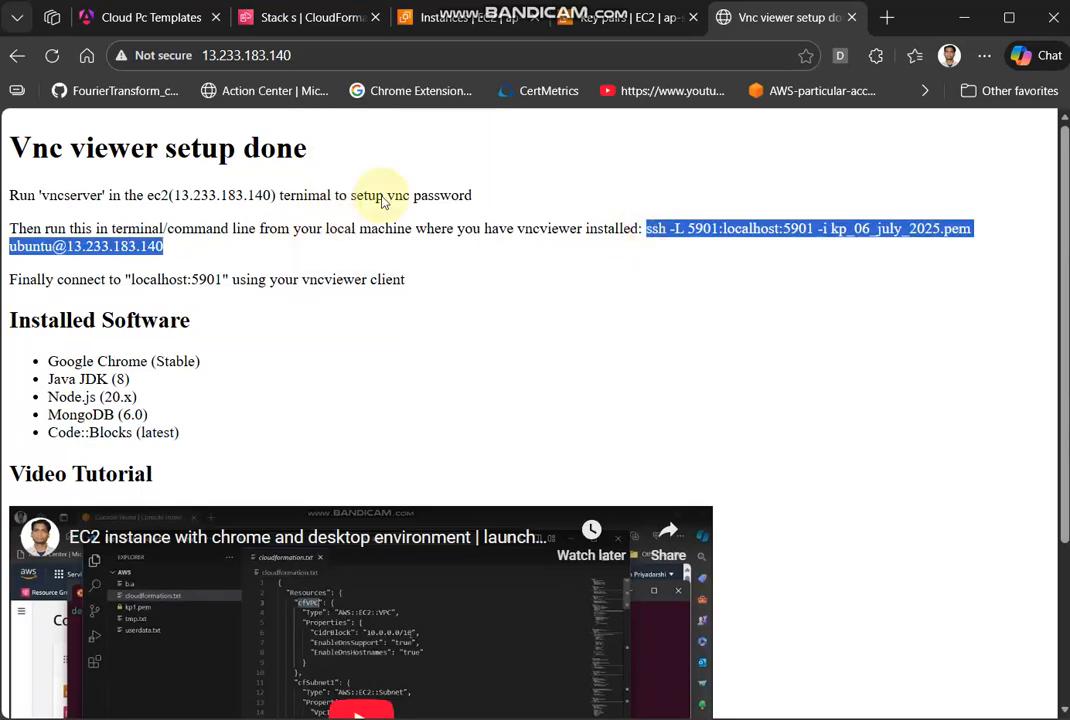
pyautogui.hotkey('alt', 'Tab')
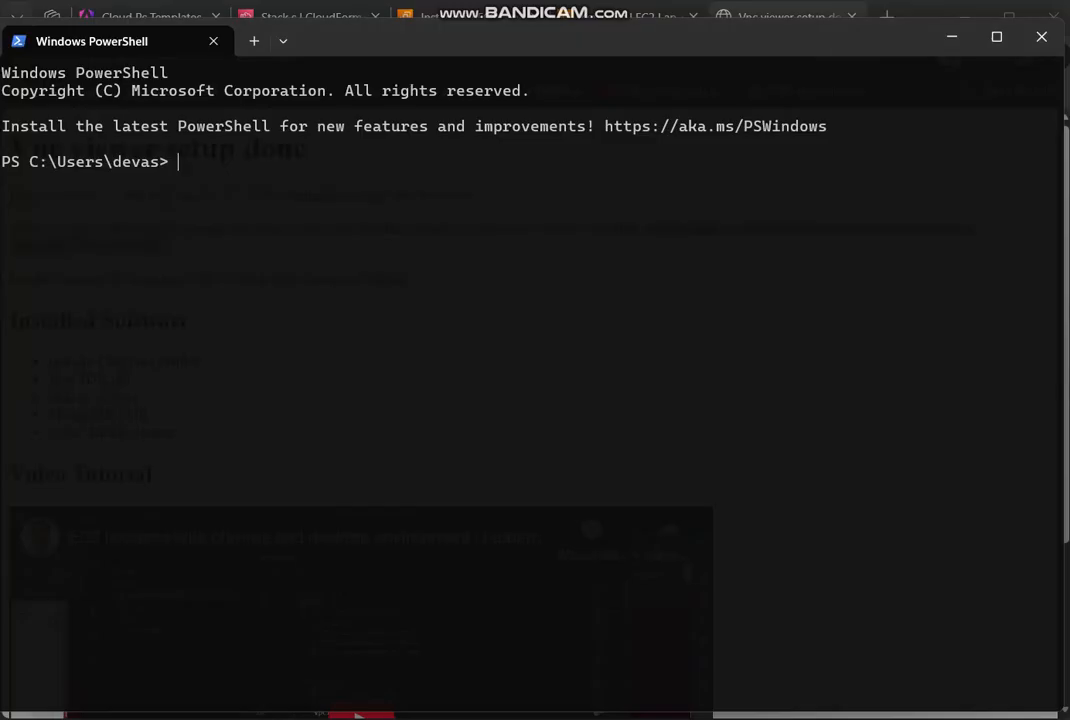
pyautogui.write('cd .\\Desk')
pyautogui.press('Tab')
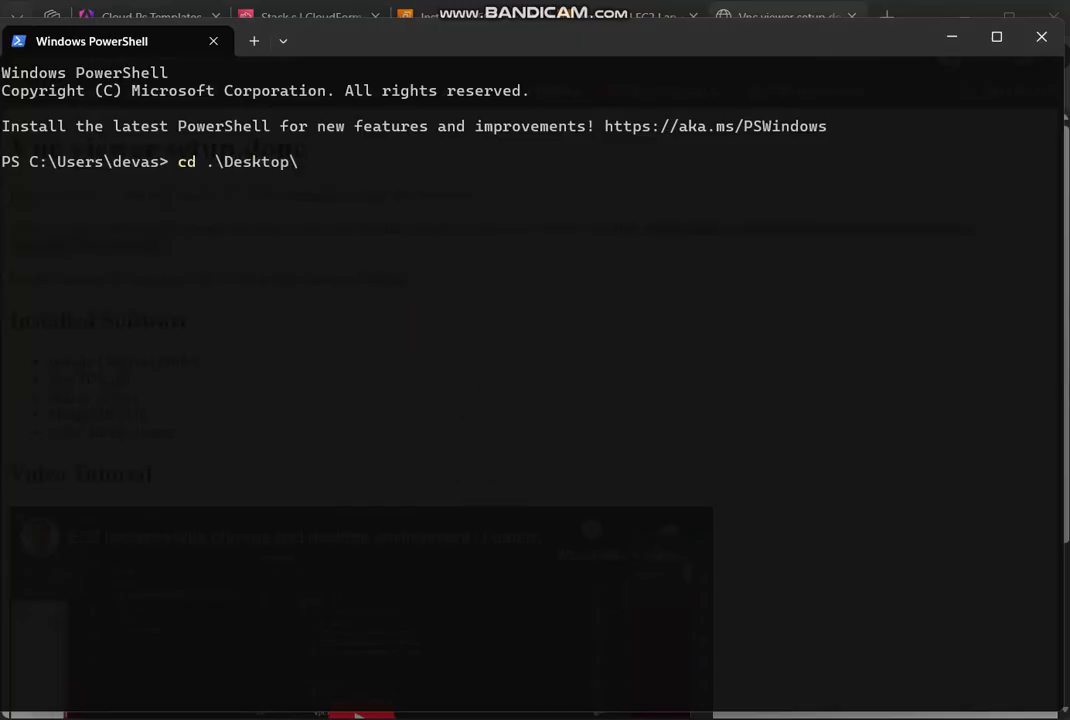
pyautogui.press('Return')
pyautogui.write('cd ..')
pyautogui.press('Return')
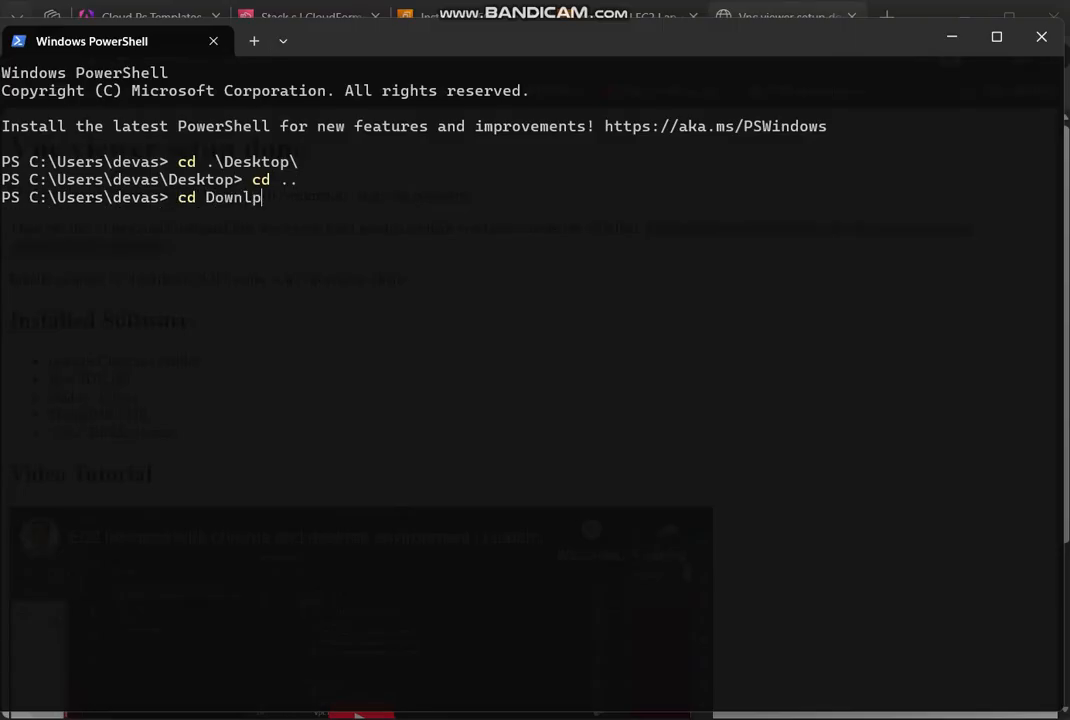
# - Change to the Downloads folder, run the copied ssh port-forwarding command with kp_06_july_2025.pem, and accept the host key with yes
pyautogui.write('cd Downlo')
pyautogui.press('Tab')
pyautogui.press('Return')
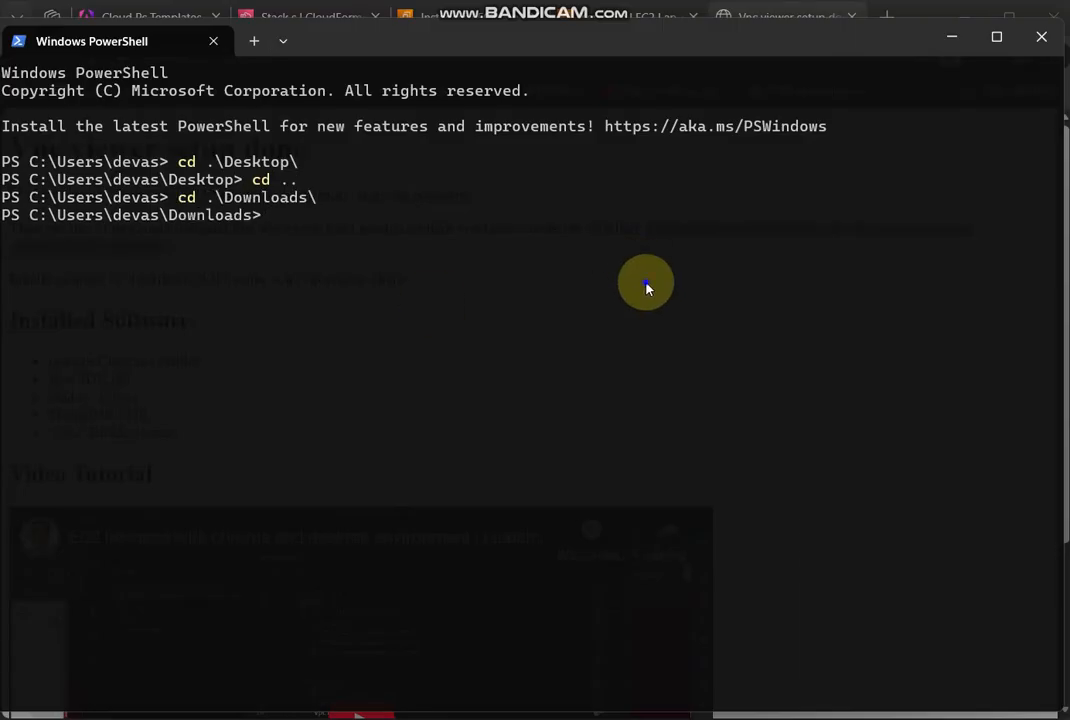
pyautogui.rightClick(646, 288)
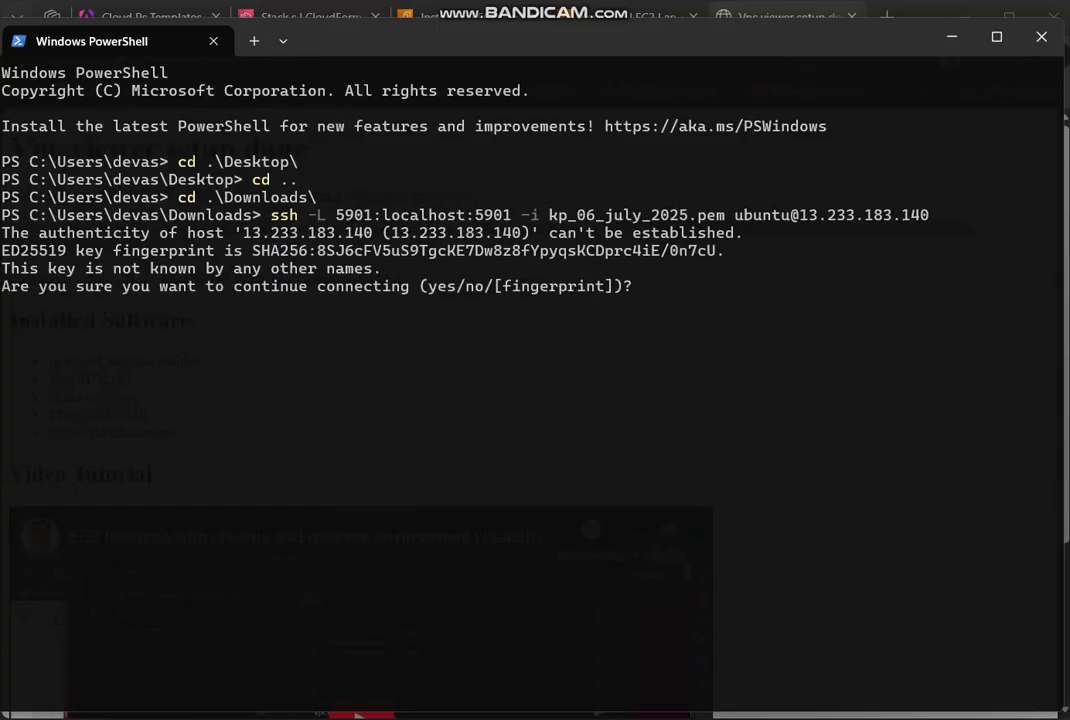
pyautogui.write('yes')
pyautogui.press('Return')
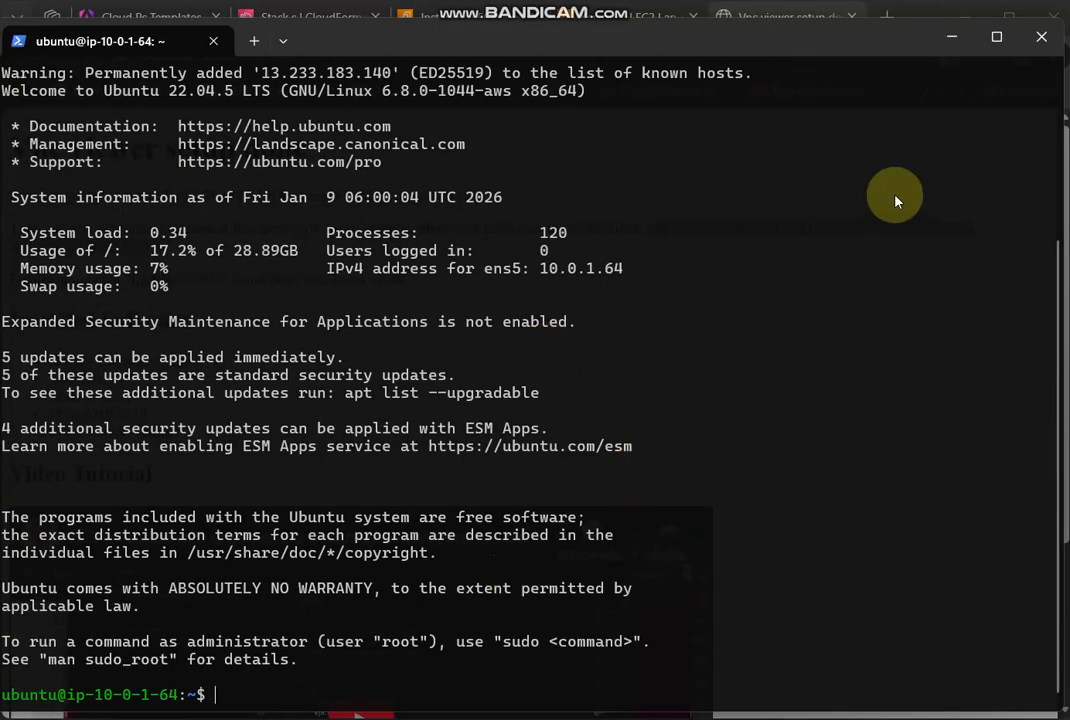
# - Minimize the terminal, launch RealVNC Viewer, and try to connect to the saved localhost:5901 device
pyautogui.click(952, 37)
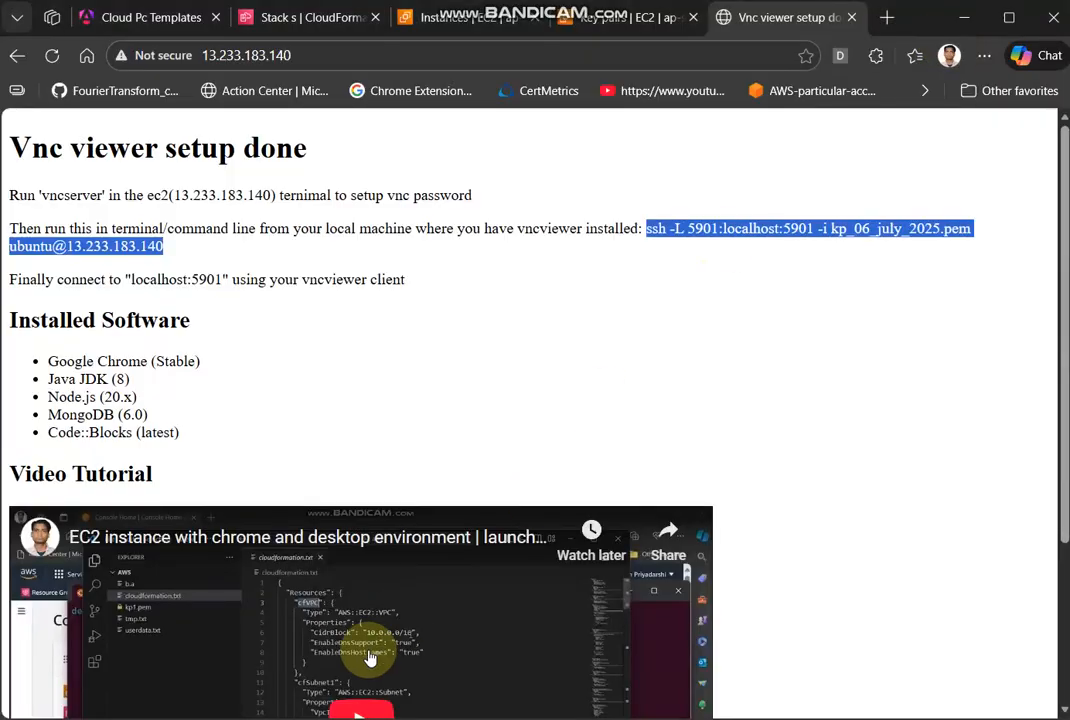
pyautogui.press('super')
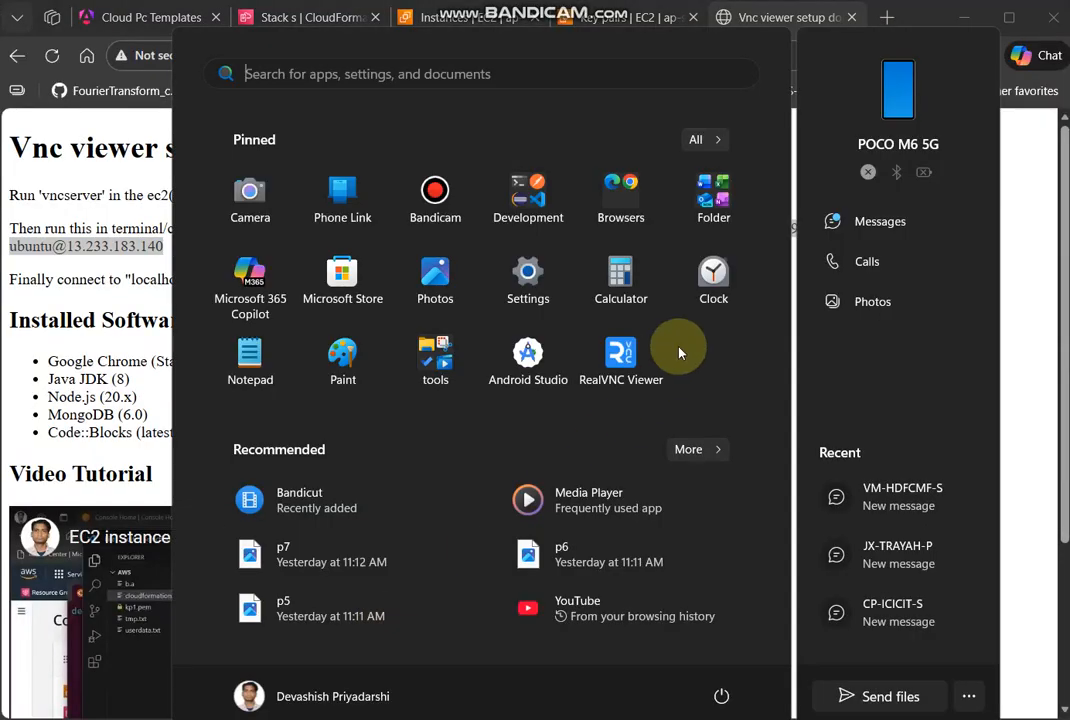
pyautogui.click(655, 358)
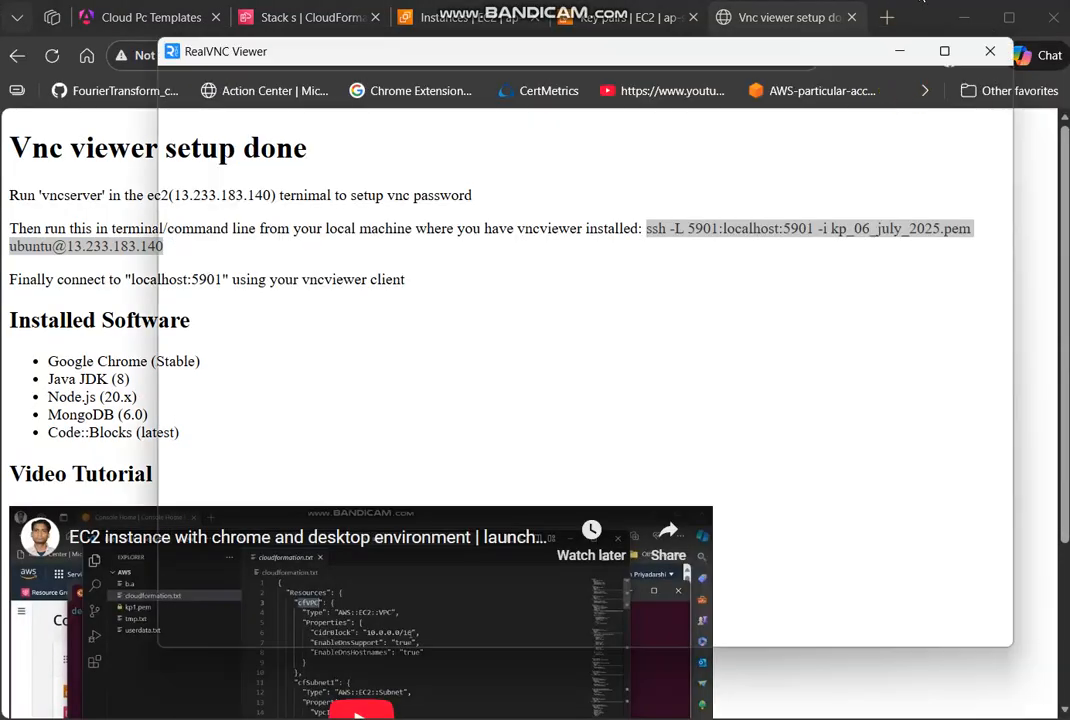
pyautogui.doubleClick(468, 196)
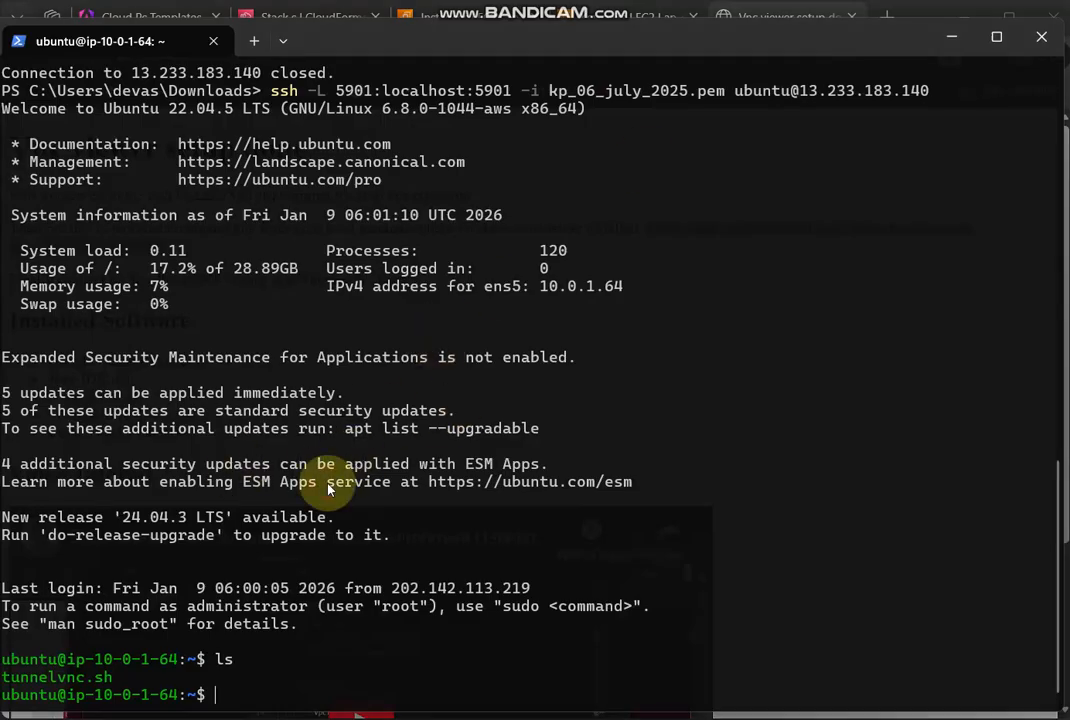
# - Run vncserver in the instance's ssh session
pyautogui.write('vncserv')
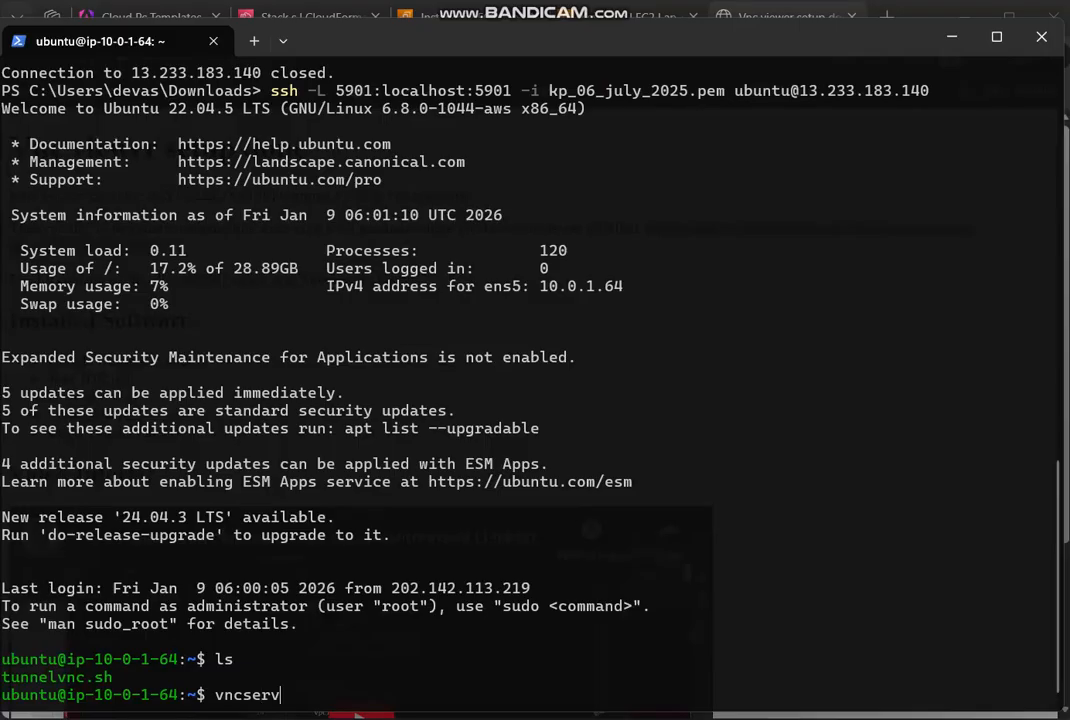
pyautogui.write('evr')
pyautogui.press('Return')
pyautogui.press('Up')
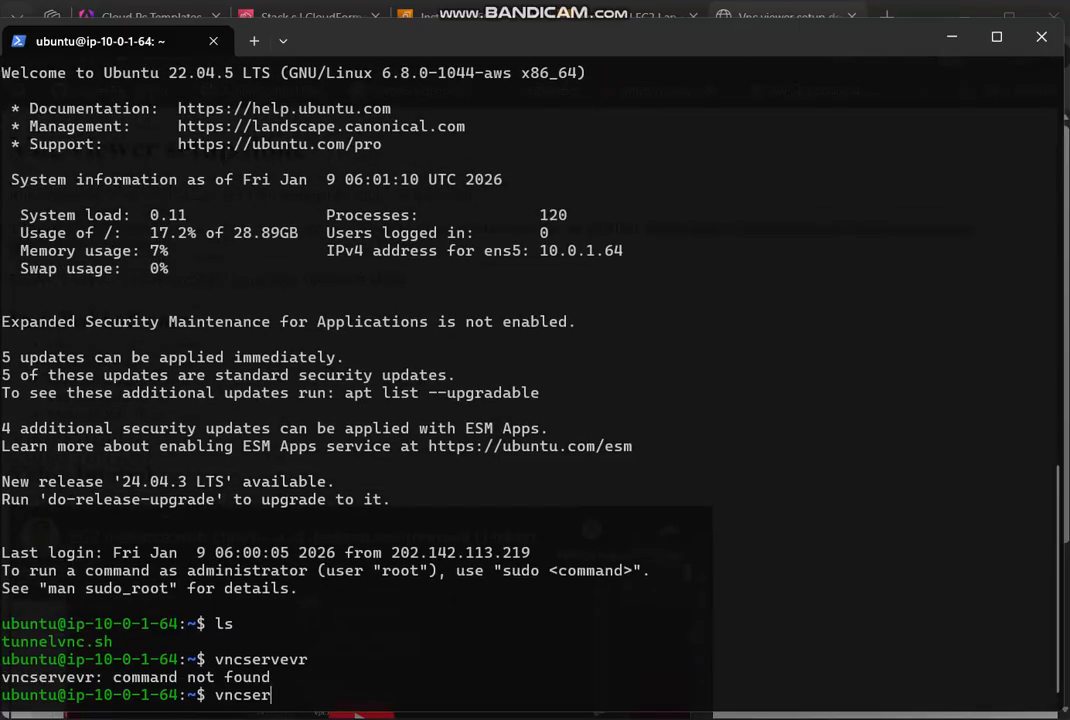
pyautogui.write('r')
pyautogui.press('Return')
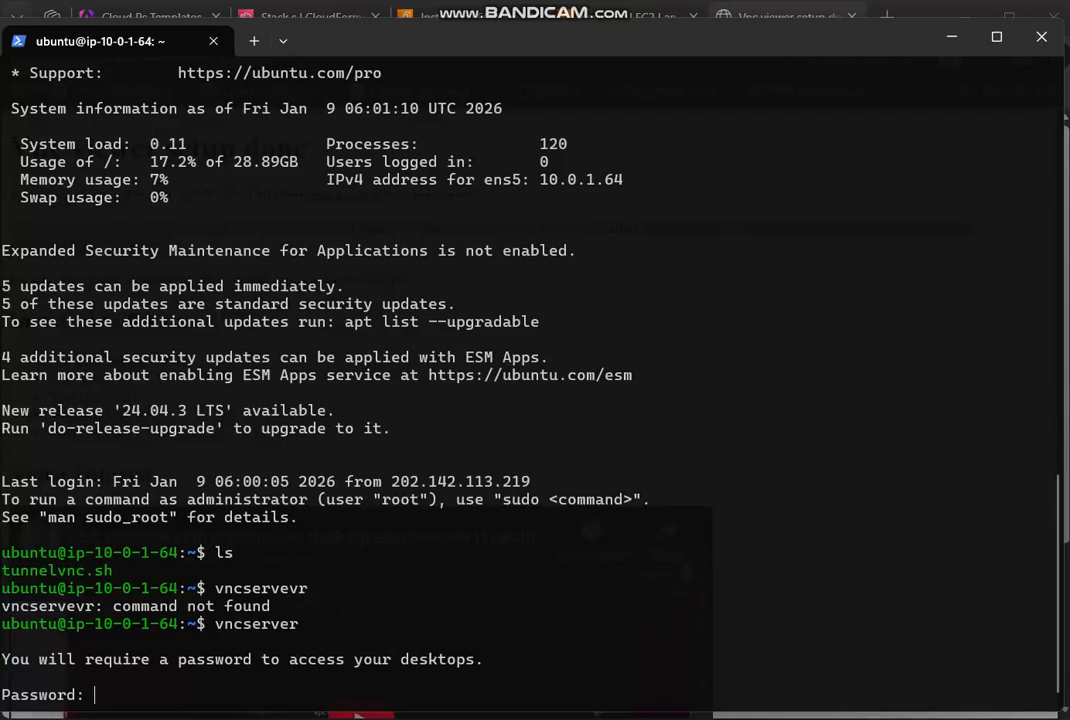
# - Enter and verify the VNC desktop password, and decline a view-only password with n
pyautogui.press('Return')
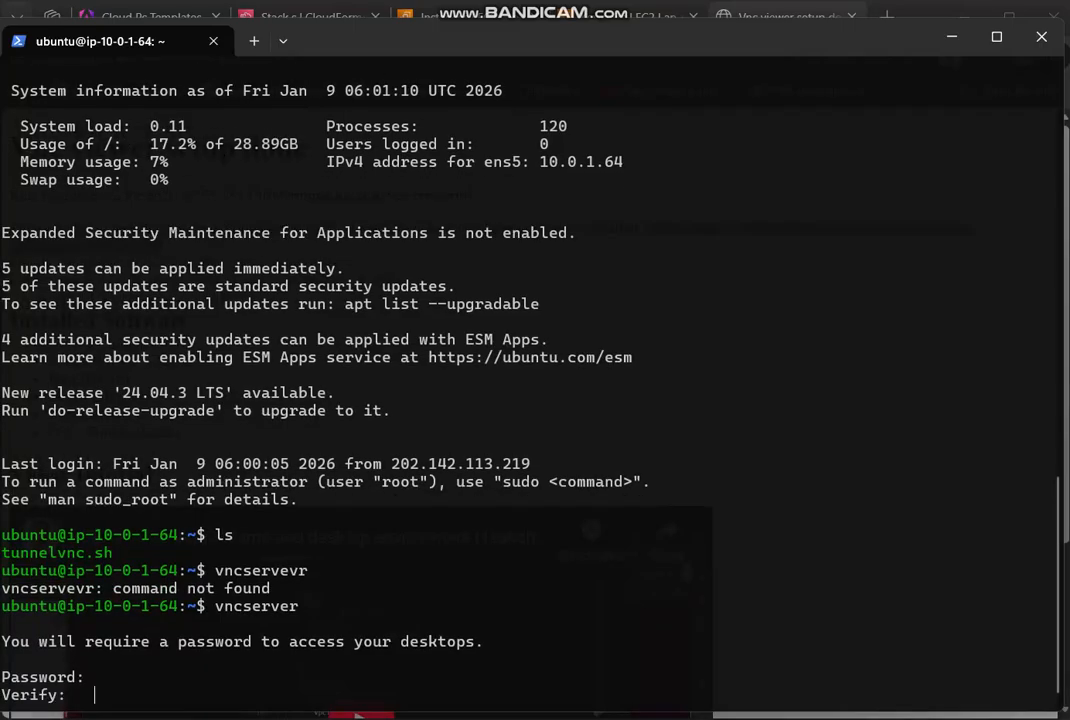
pyautogui.press('Return')
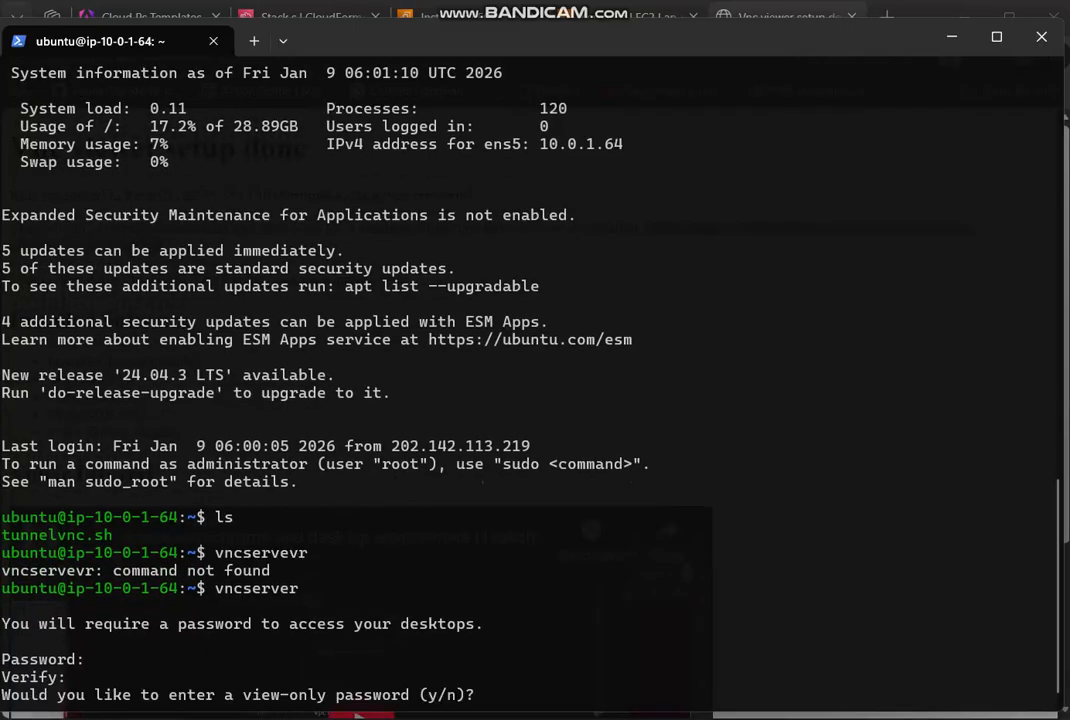
pyautogui.write('n')
pyautogui.press('Return')
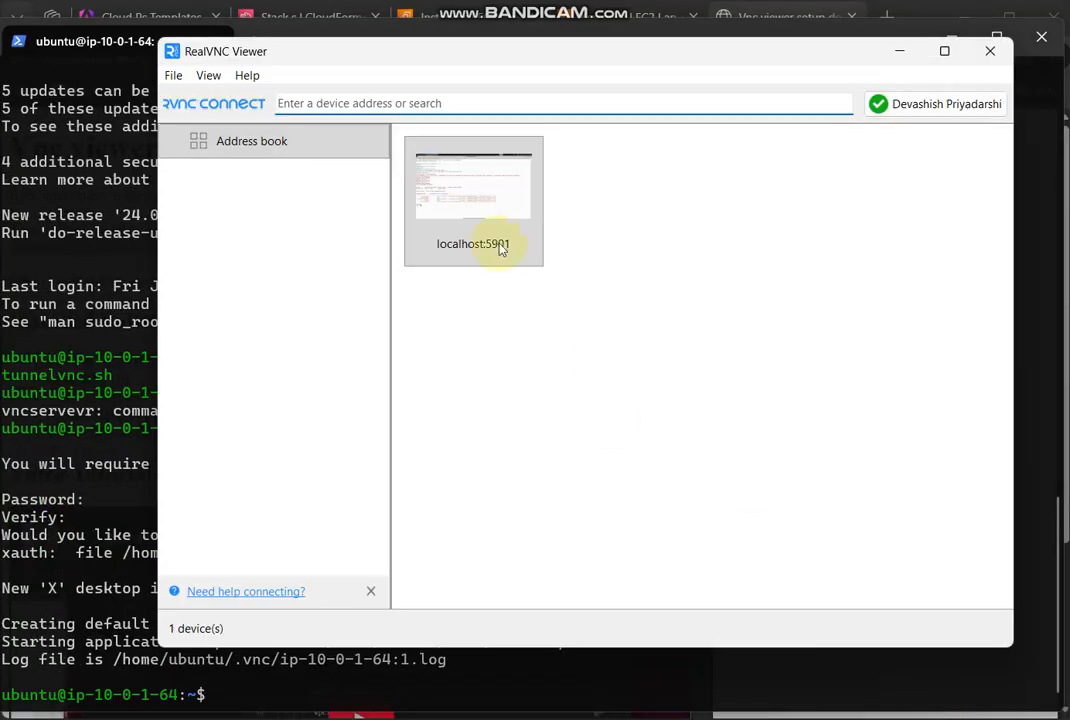
# - Switch to RealVNC Viewer and connect to the localhost:5901 desktop
pyautogui.click(495, 236)
pyautogui.doubleClick(495, 236)
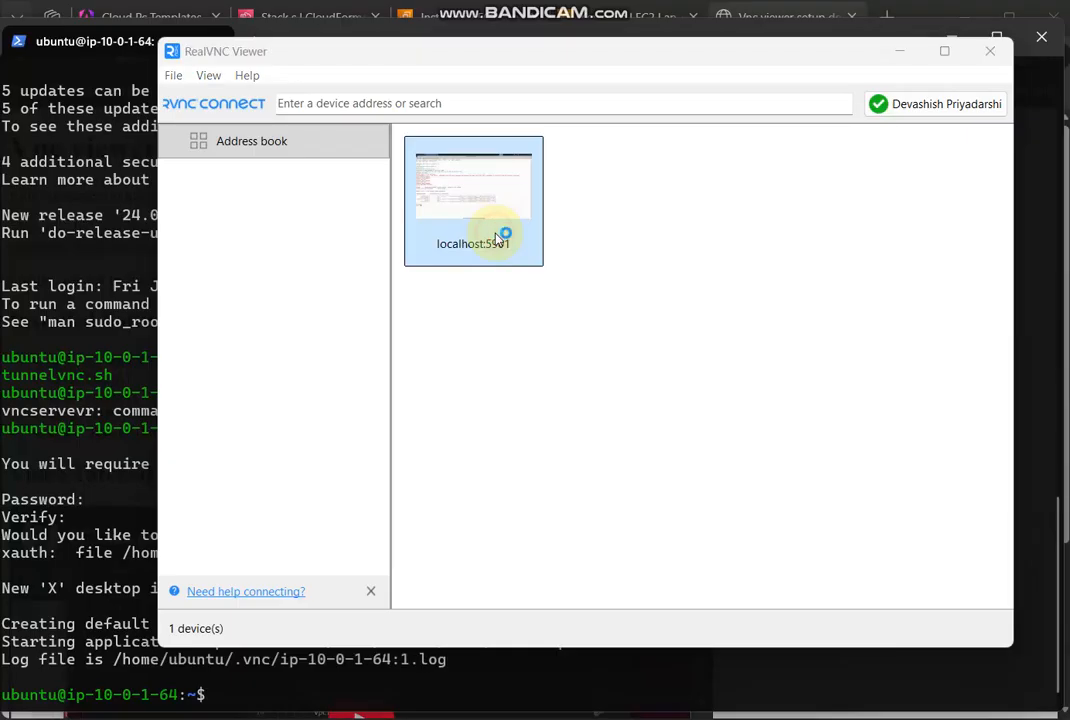
pyautogui.click(656, 452)
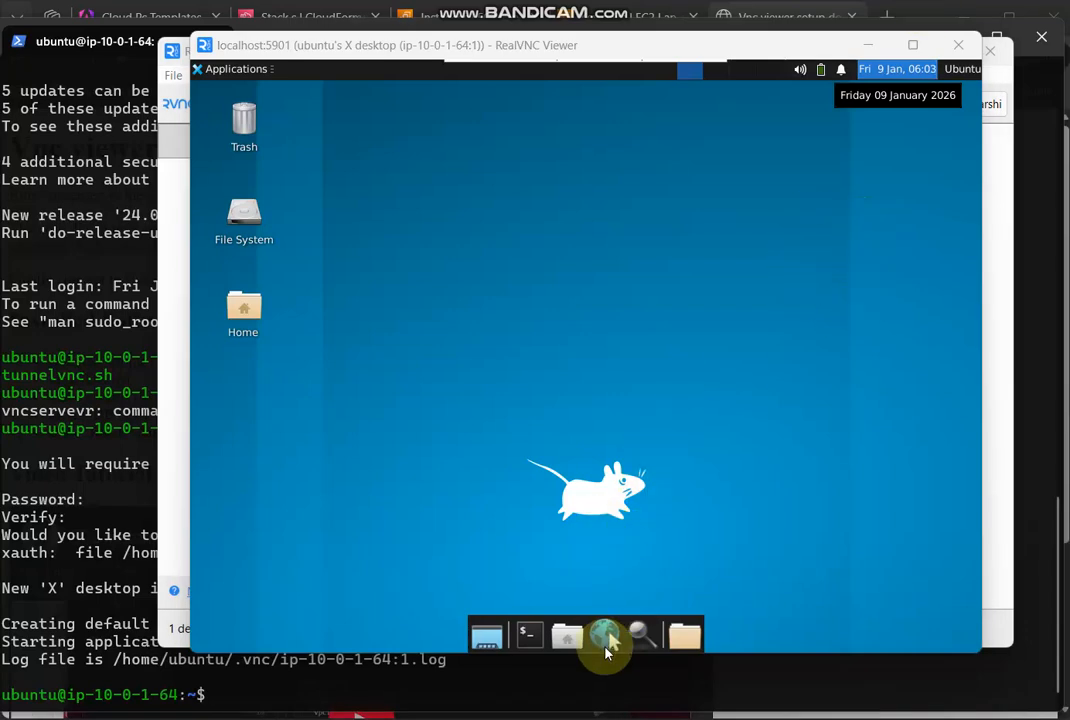
# - Open Google Chrome on the remote desktop, skip signing in, and acknowledge the ad privacy notice
pyautogui.click(605, 645)
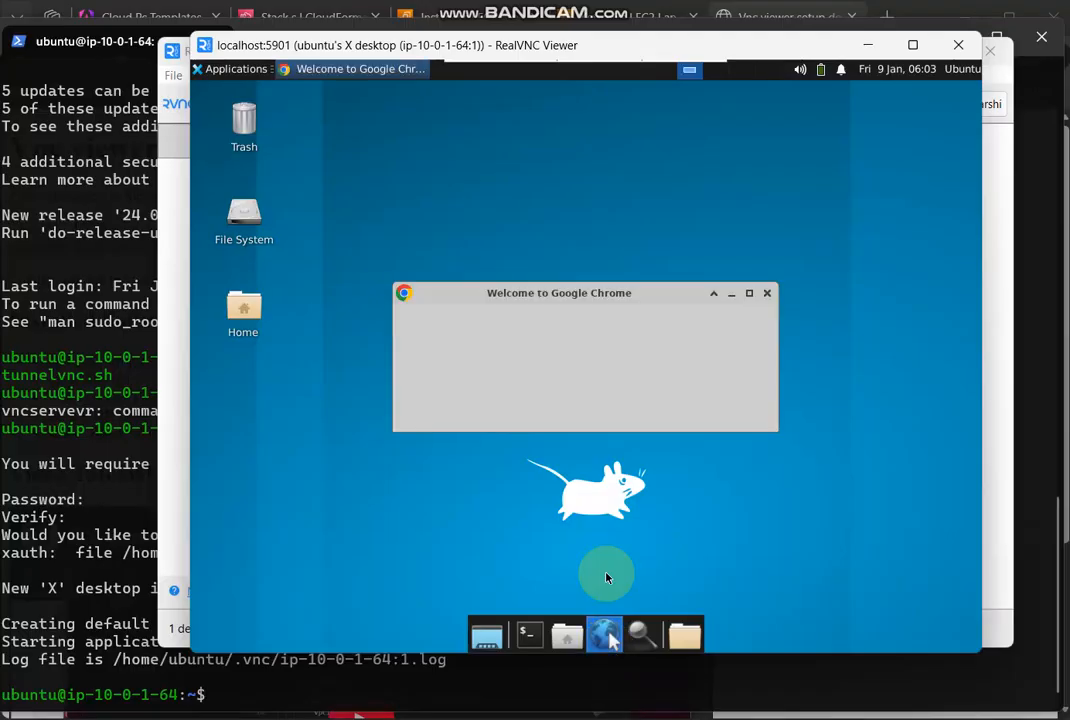
pyautogui.click(736, 399)
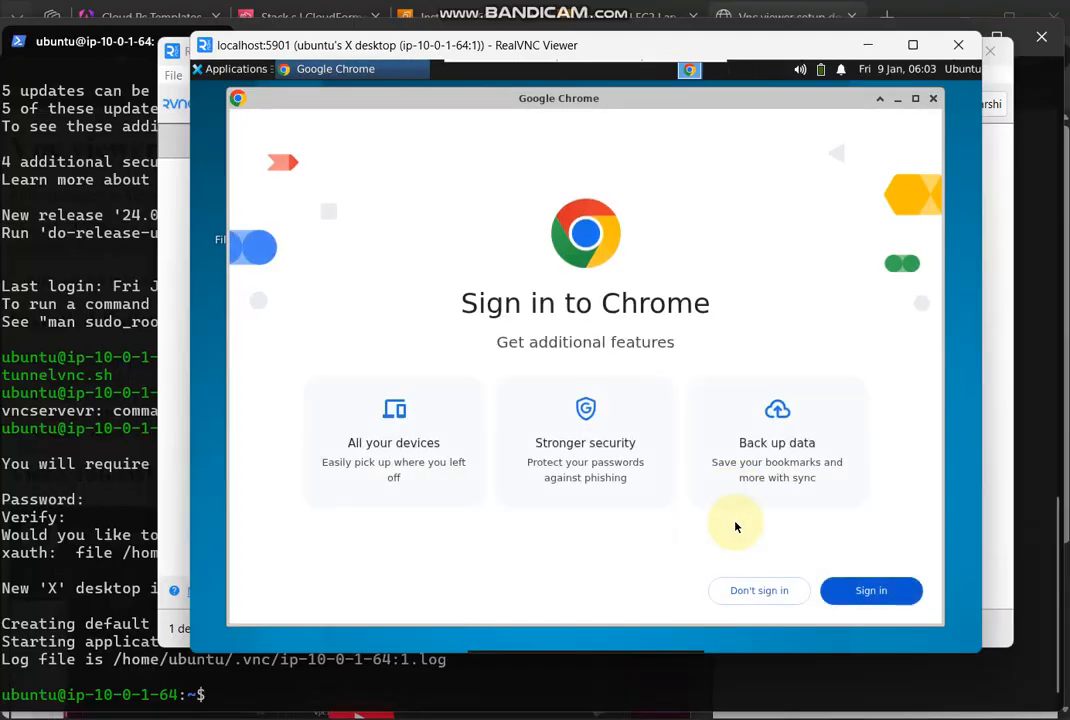
pyautogui.click(765, 590)
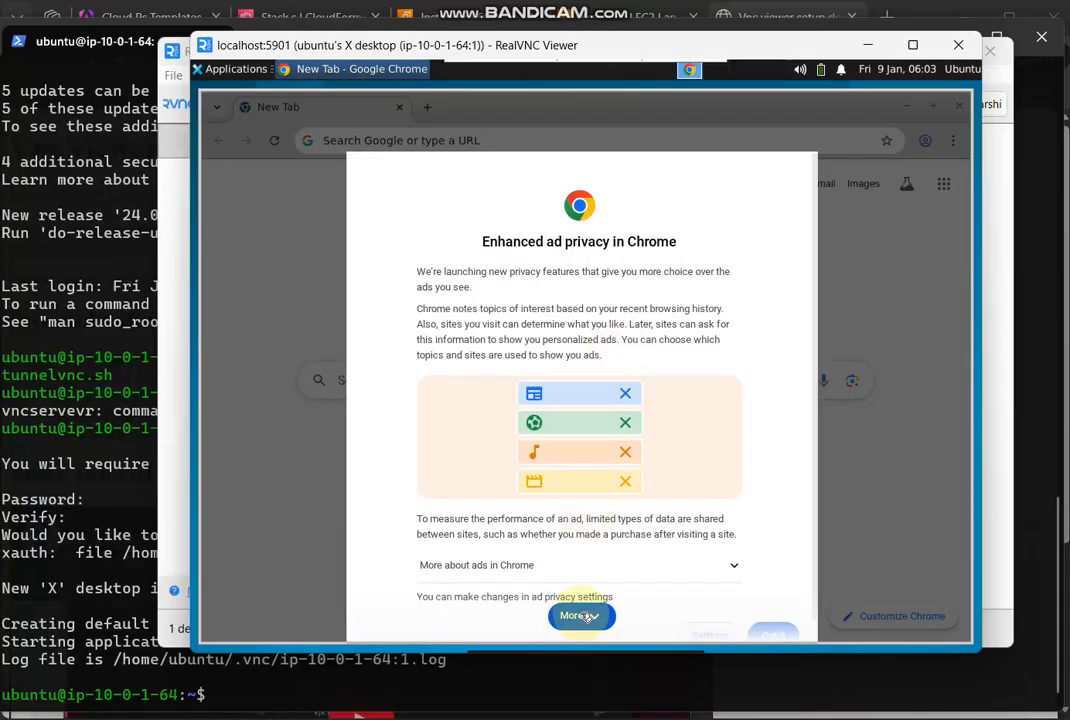
pyautogui.click(580, 615)
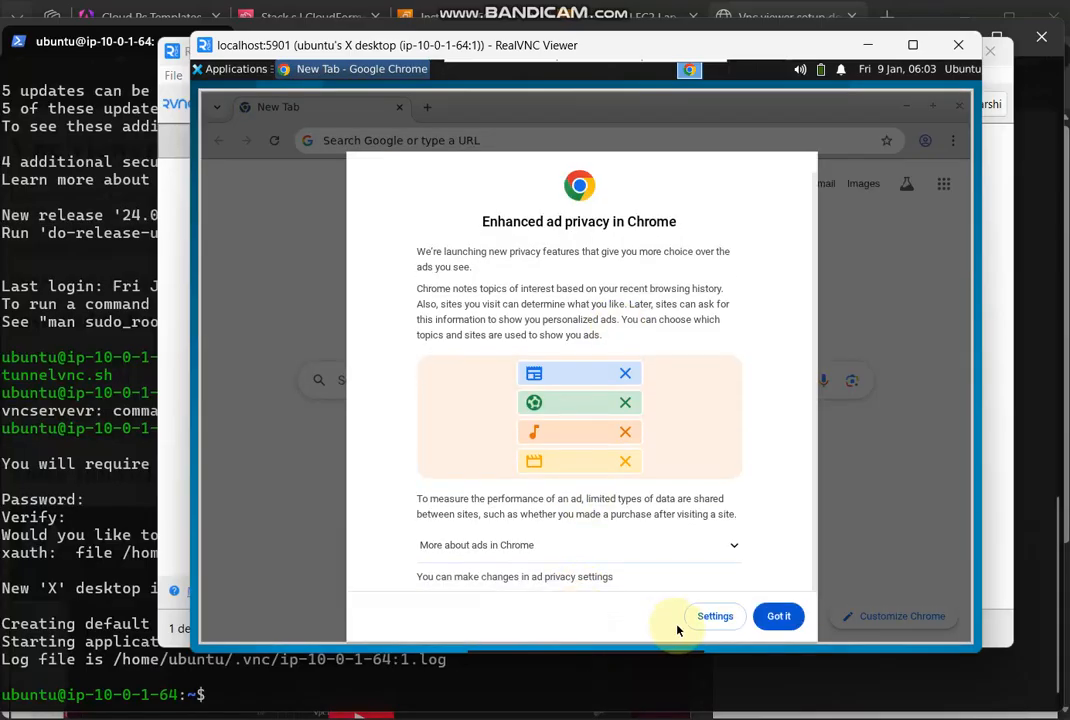
pyautogui.click(767, 618)
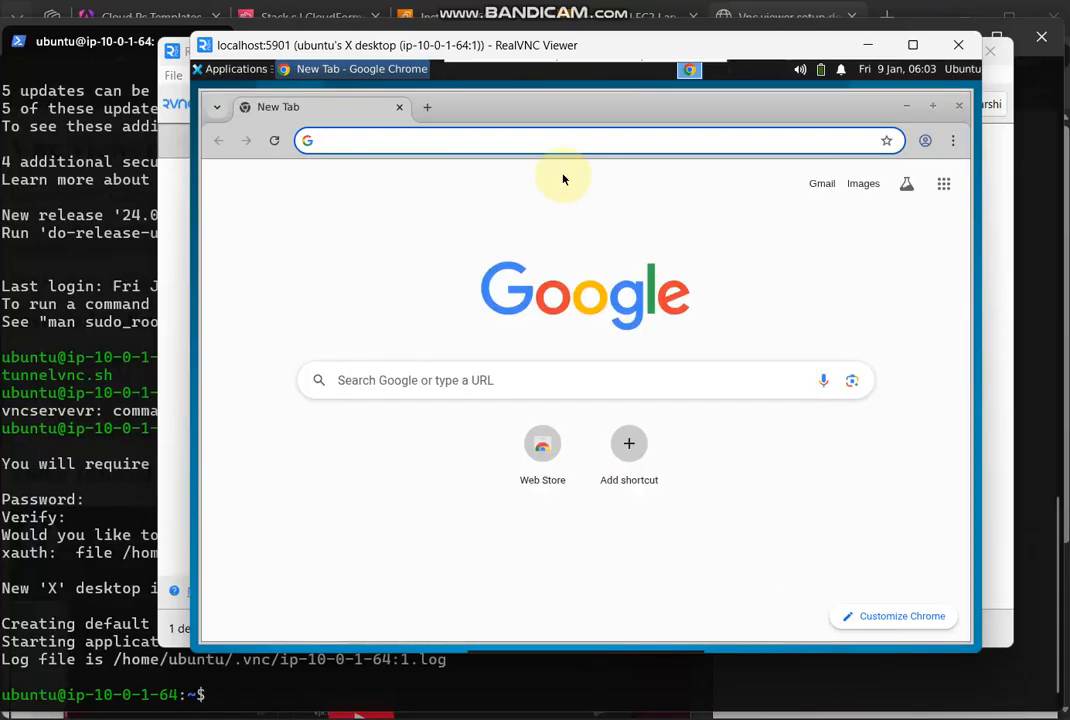
# - Search Google for youtube and then for test, and start the "I'm not a robot" check
pyautogui.write('y')
pyautogui.press('Down')
pyautogui.press('Return')
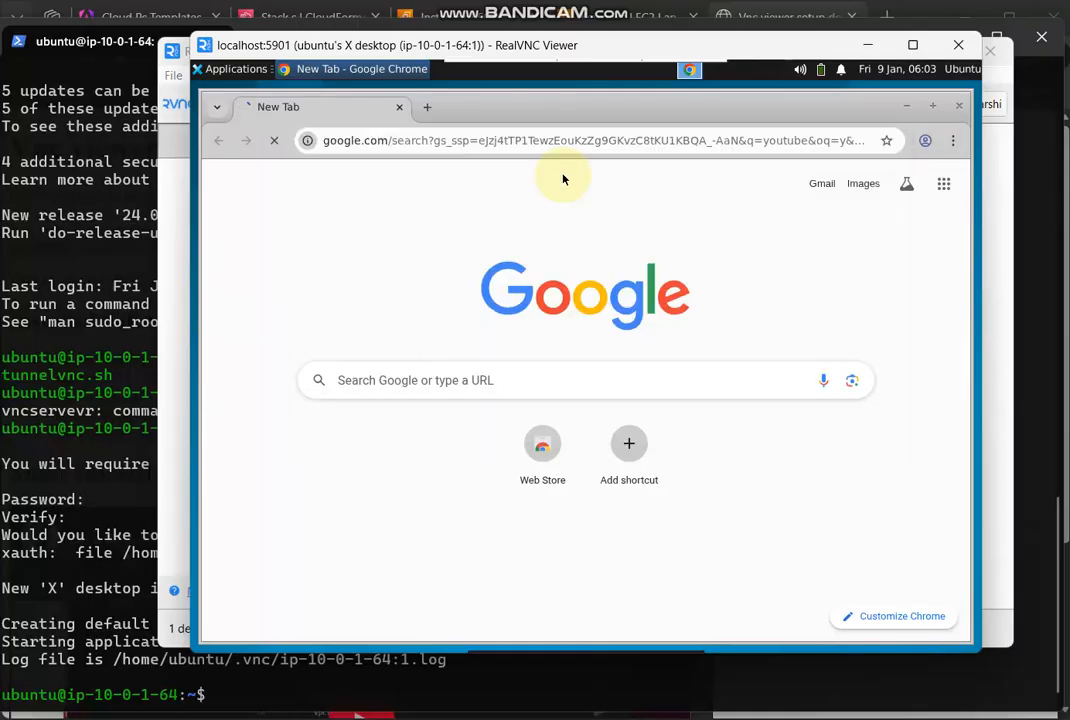
pyautogui.click(437, 140)
pyautogui.write('test')
pyautogui.press('Return')
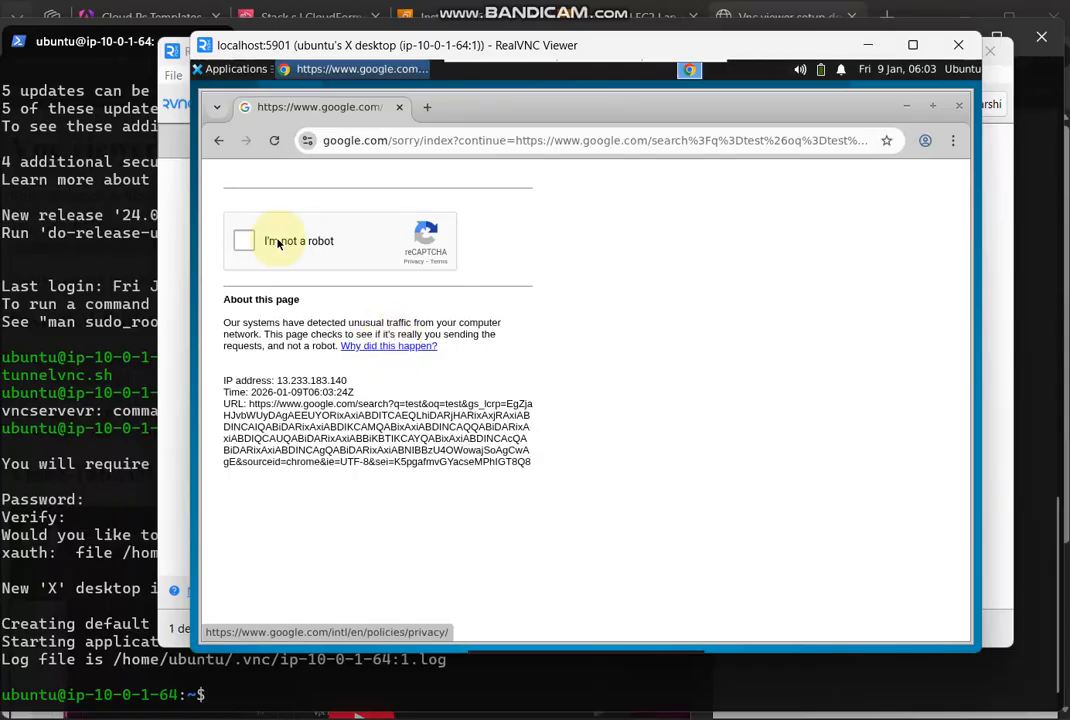
pyautogui.click(244, 242)
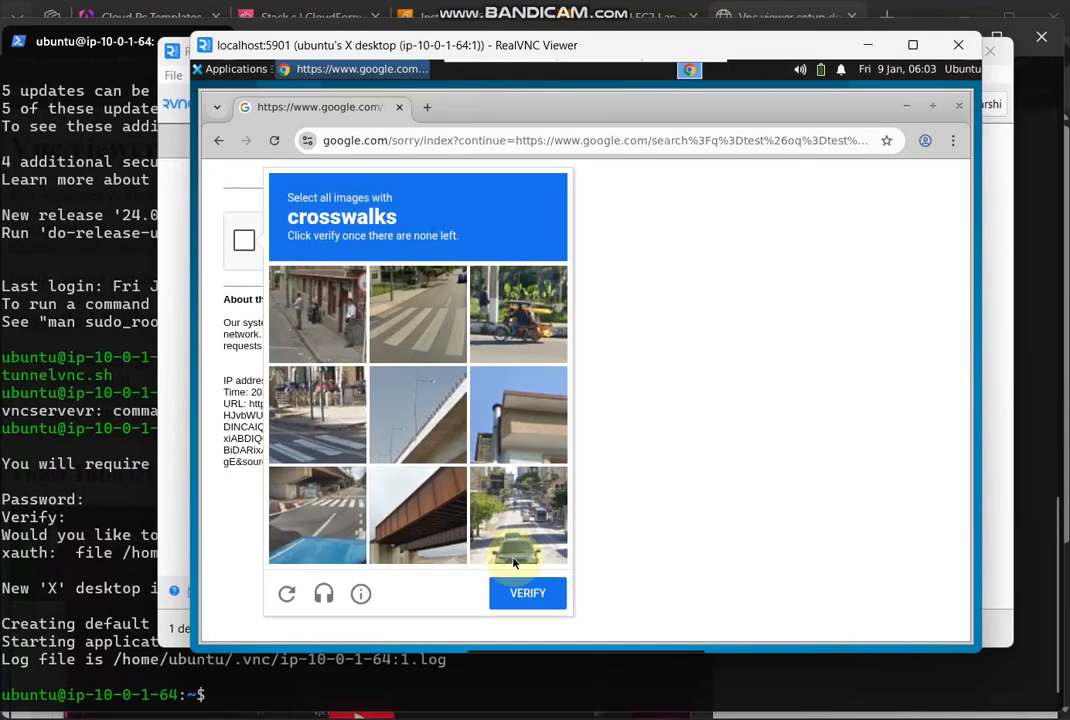
# - Search Google for bing in a new browser tab
pyautogui.click(427, 106)
pyautogui.write('bing')
pyautogui.press('Return')
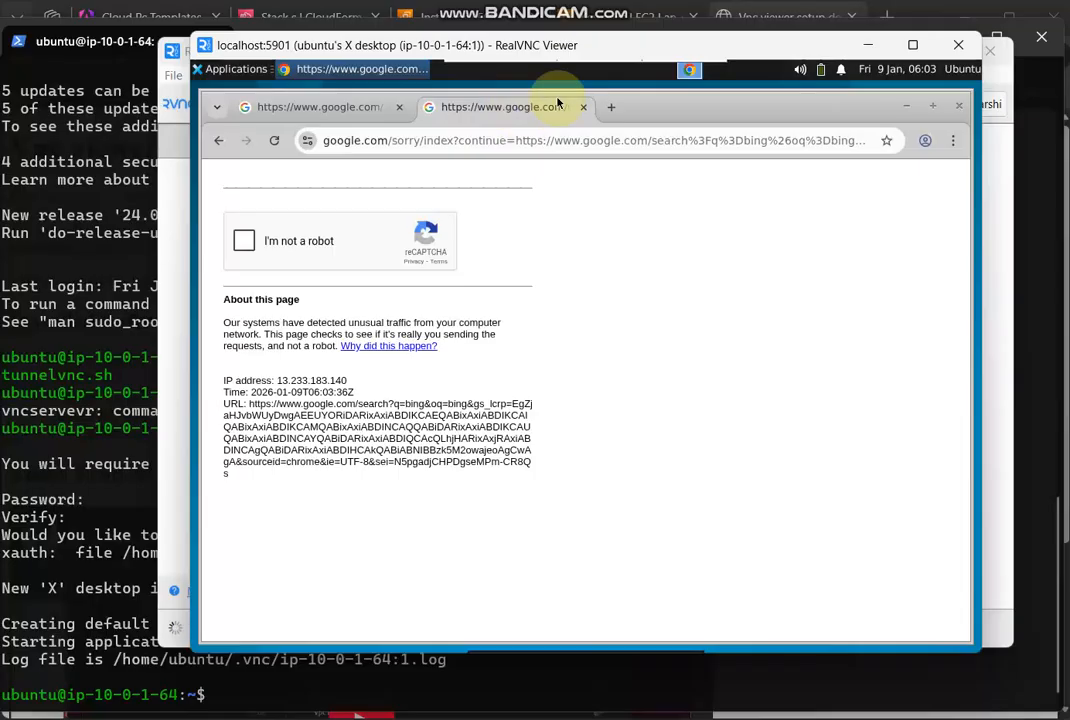
# - Load bing.com in another new tab and search it for test
pyautogui.click(612, 107)
pyautogui.write('bing.com')
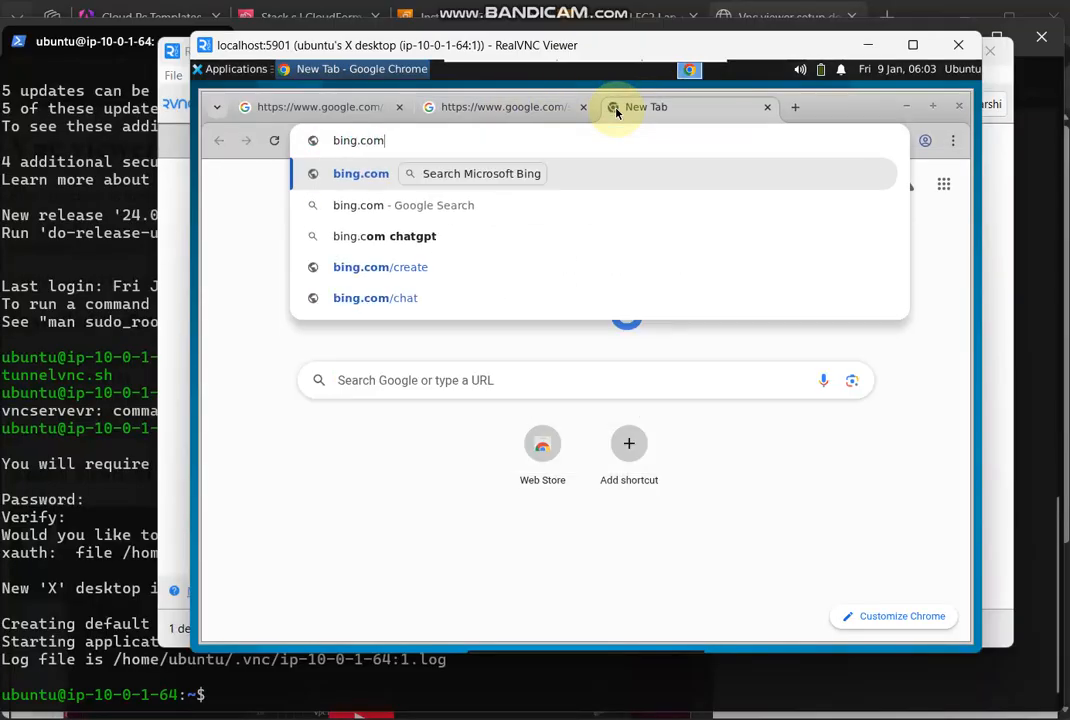
pyautogui.press('Return')
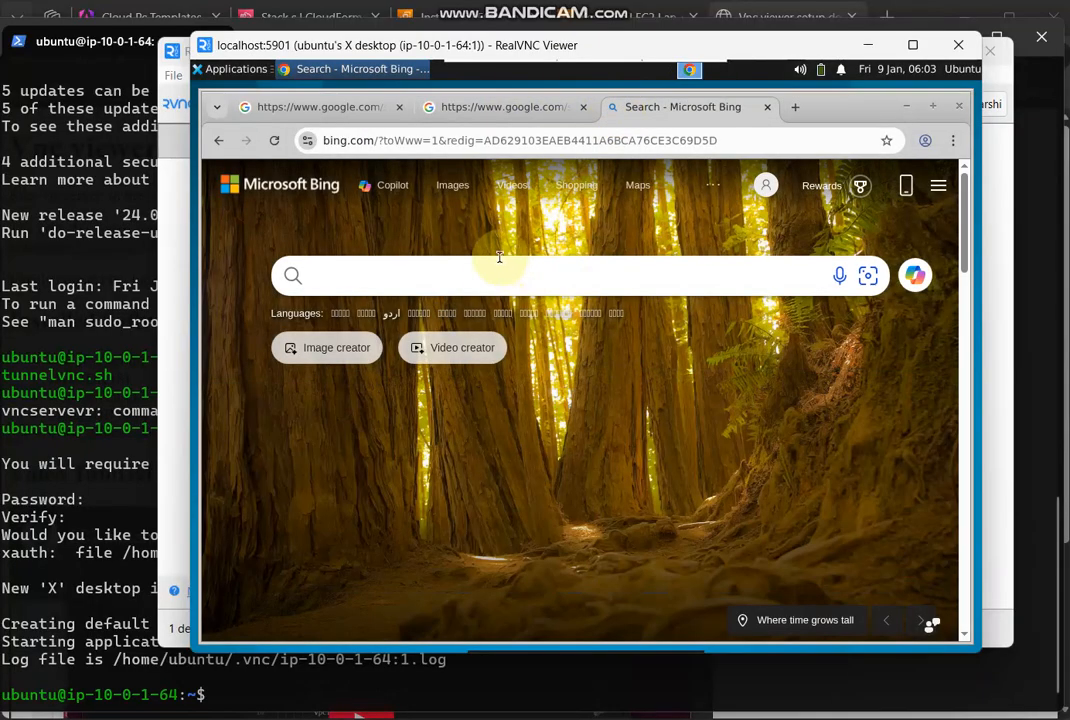
pyautogui.click(497, 278)
pyautogui.write('test')
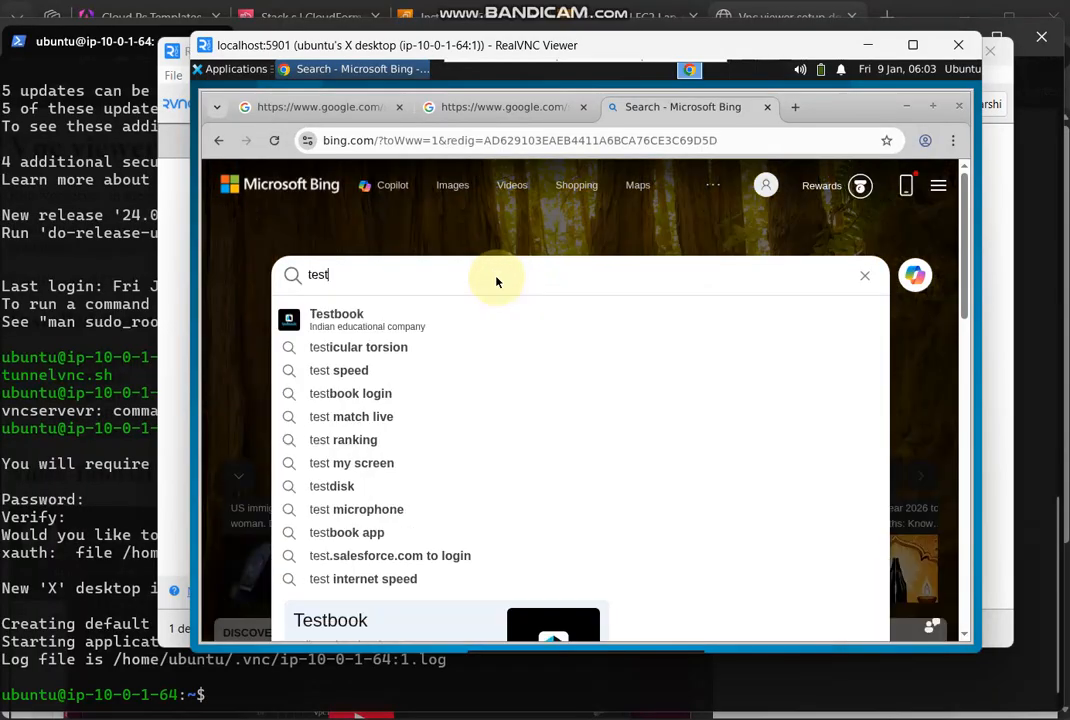
pyautogui.press('Return')
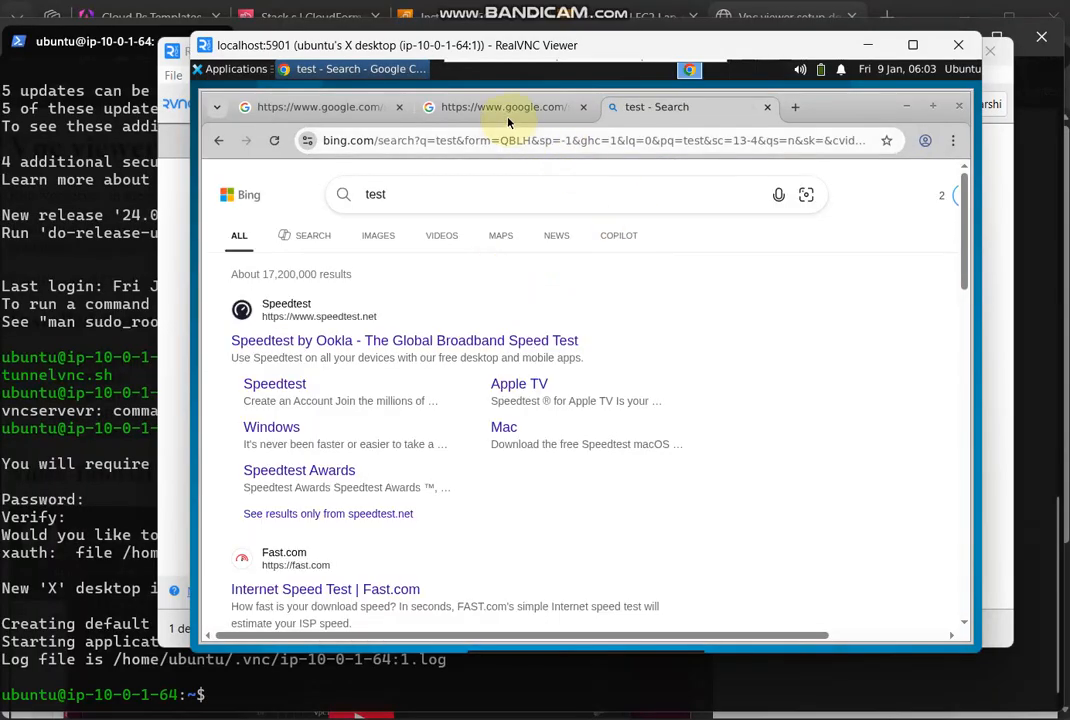
# - Review the two Google verification tabs, and minimize the Chrome window on the remote desktop
pyautogui.click(508, 108)
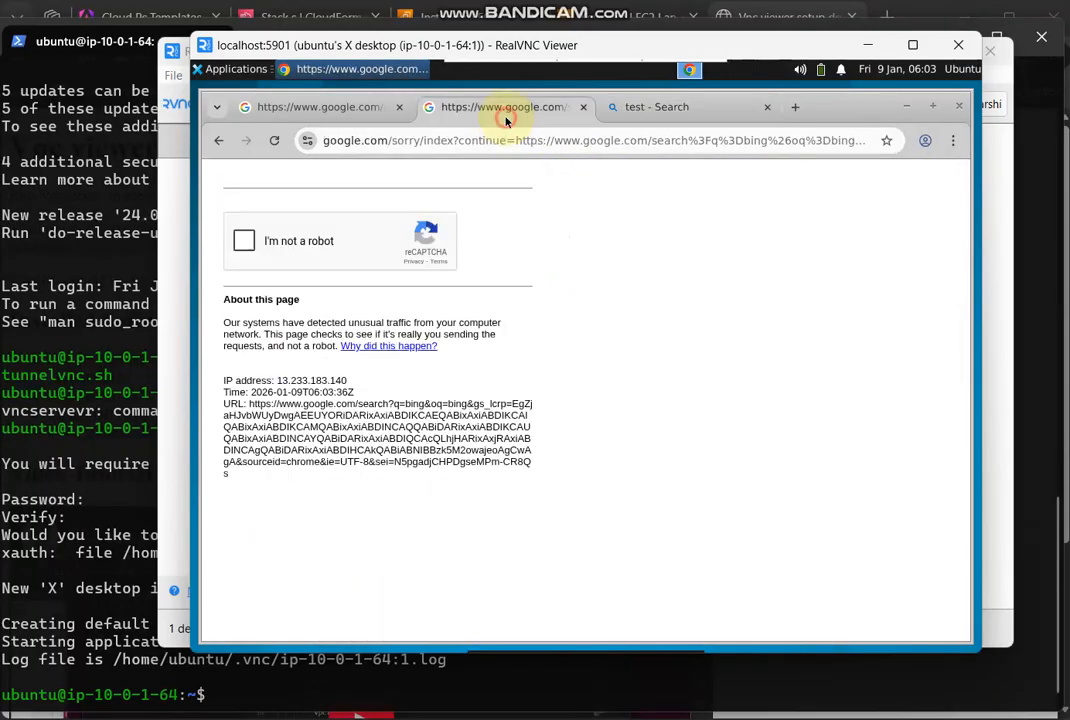
pyautogui.click(305, 107)
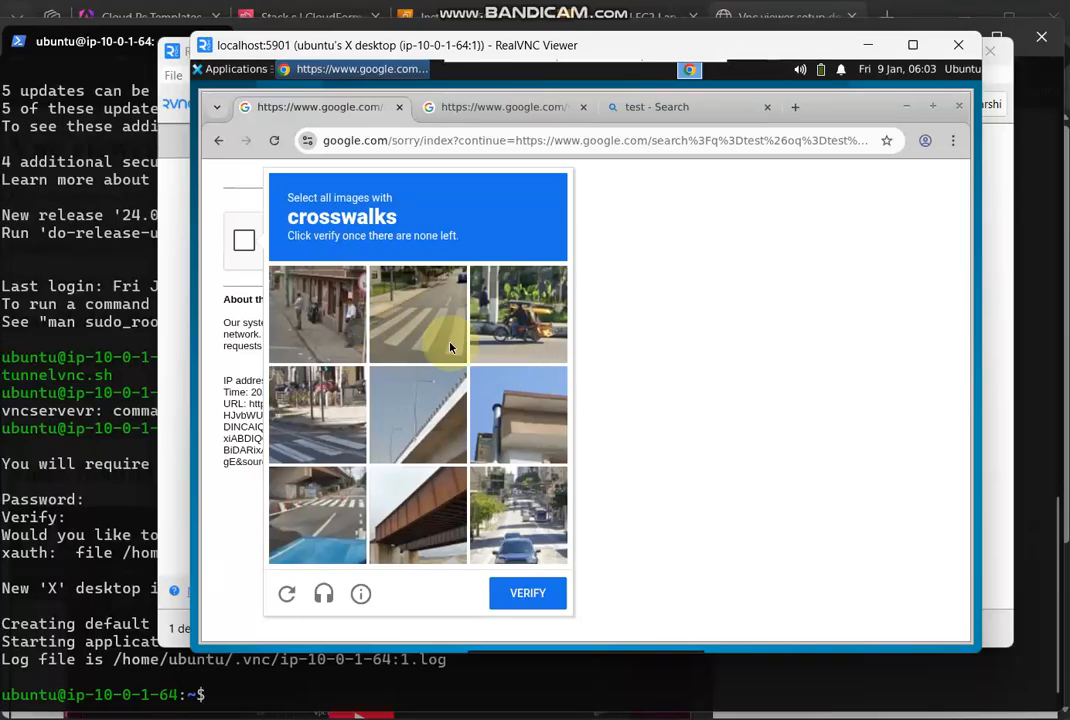
pyautogui.click(908, 106)
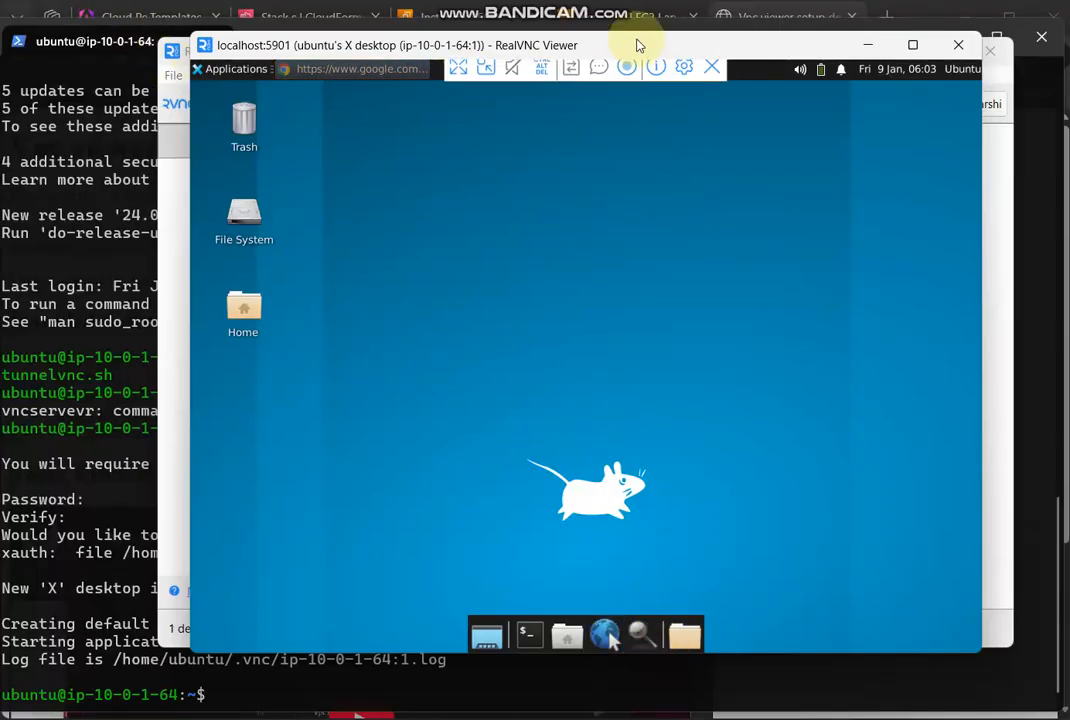
# - Review the instance's Installed Software page, return to the remote desktop, and run java -version in a new terminal there
pyautogui.click(745, 22)
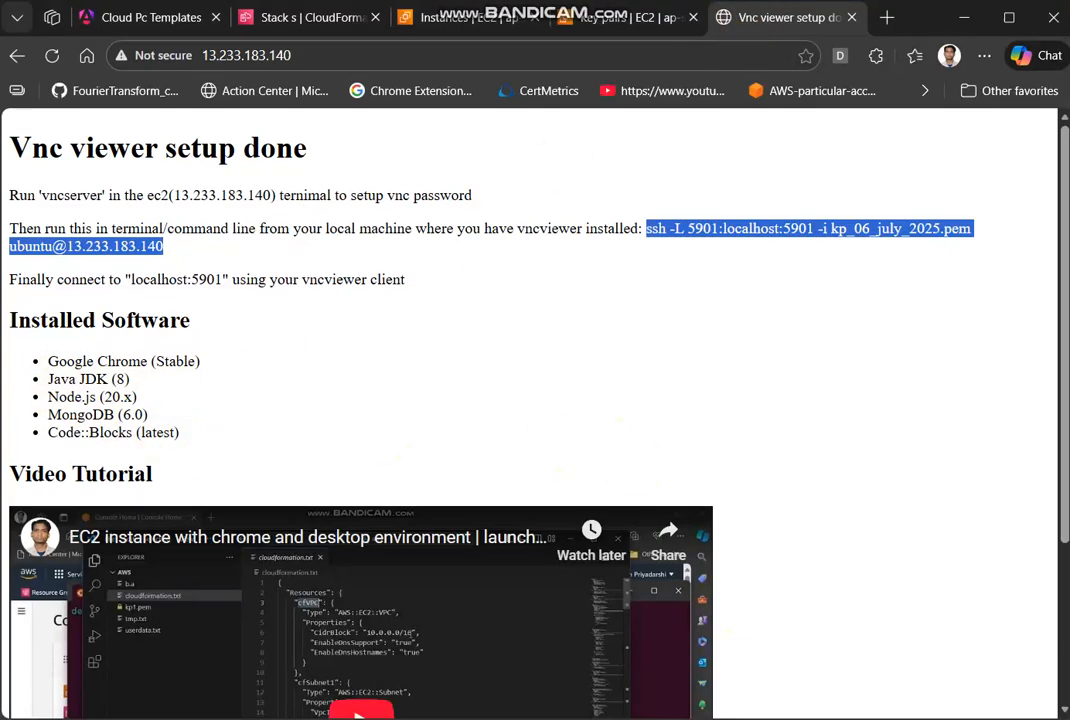
pyautogui.click(1032, 718)
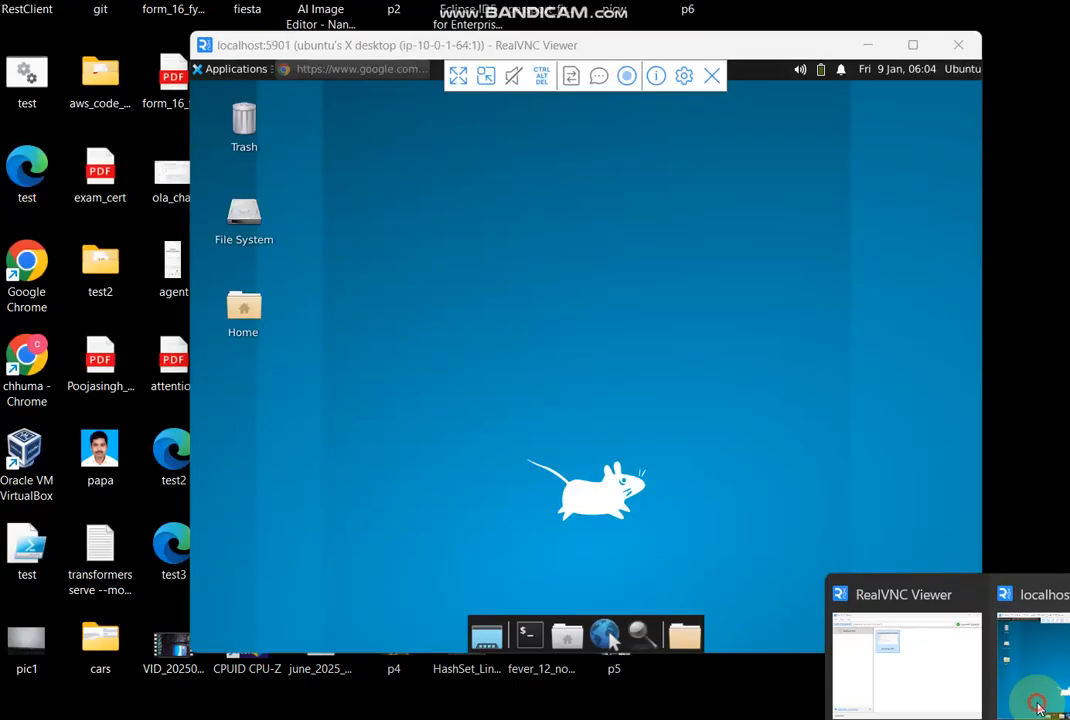
pyautogui.click(1037, 700)
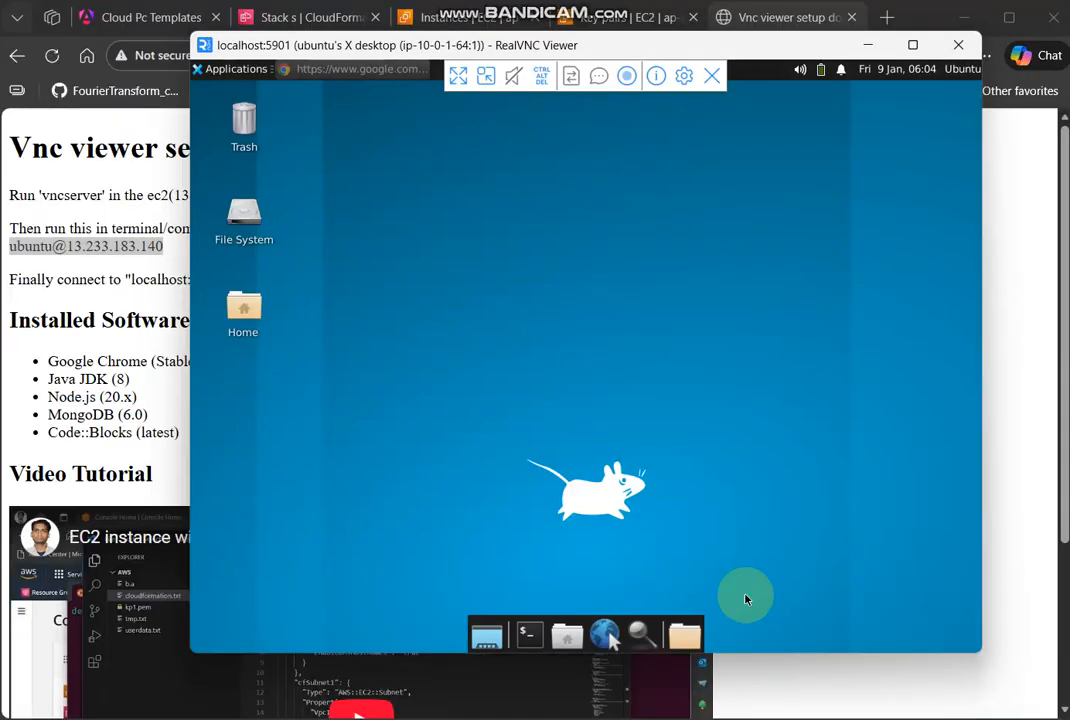
pyautogui.click(531, 636)
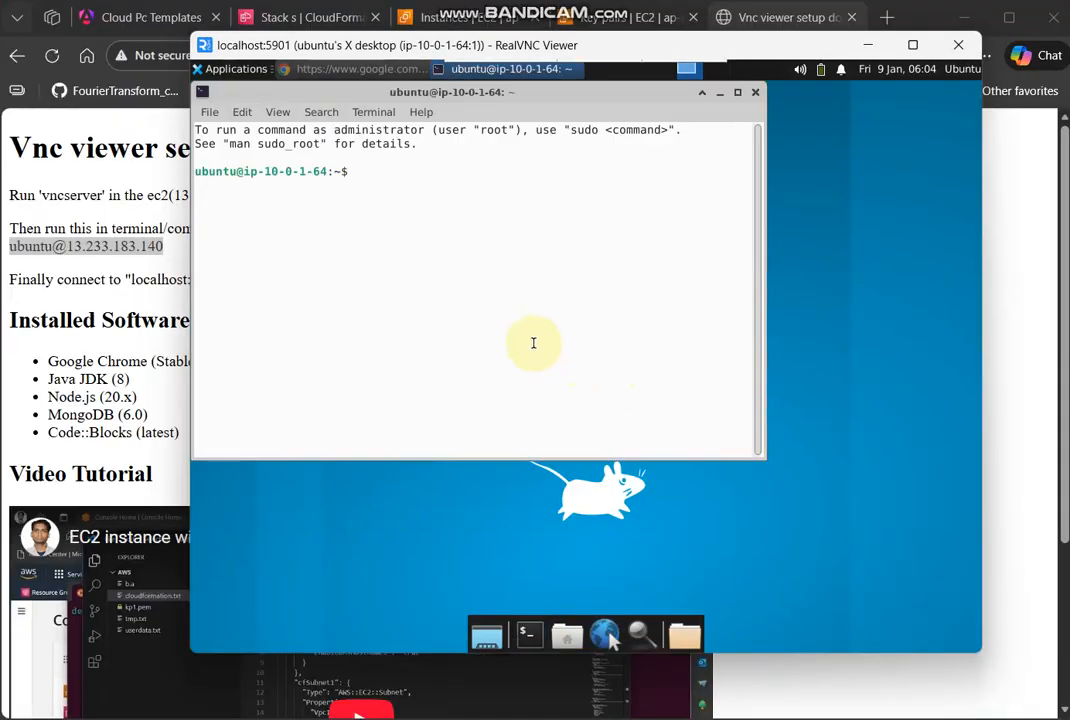
pyautogui.write('java -version')
pyautogui.press('Return')
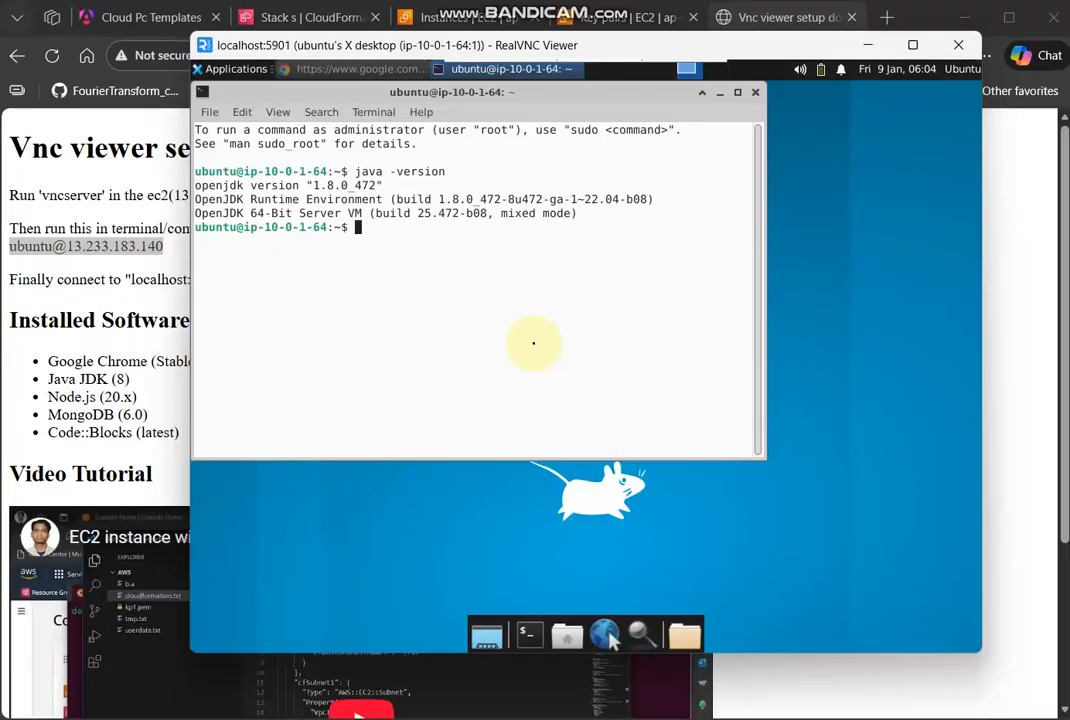
# - Check the installed Node.js version in the remote terminal with node -v
pyautogui.write('node ')
pyautogui.write('v')
pyautogui.press('Return')
pyautogui.press('Up')
pyautogui.press('Left')
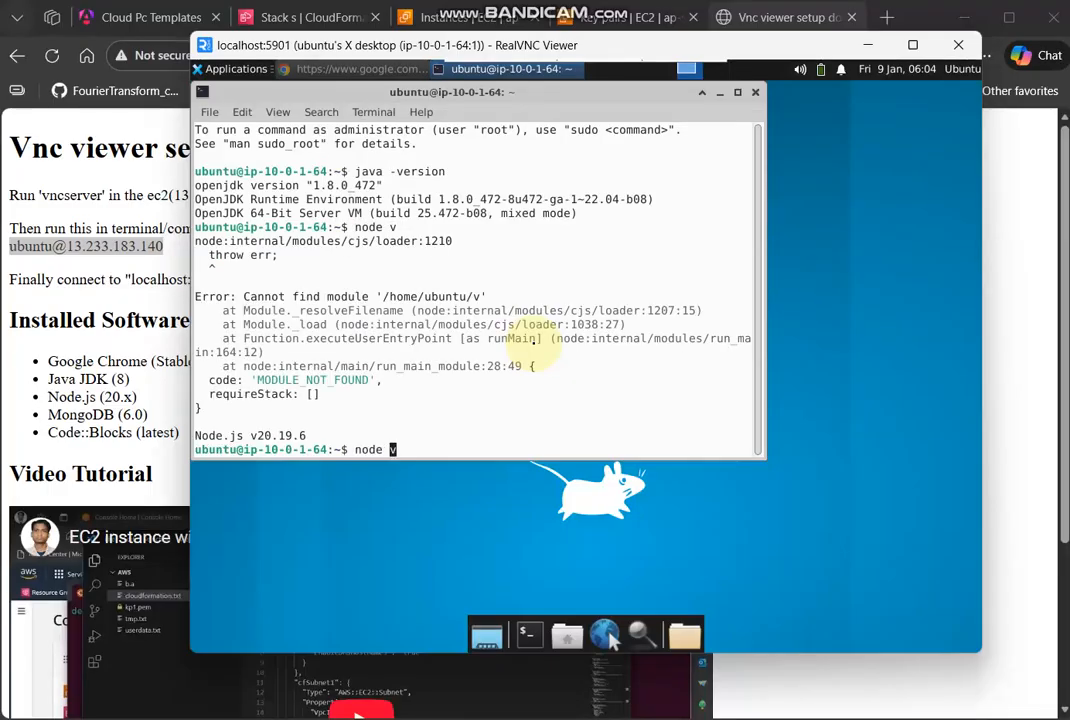
pyautogui.write('-')
pyautogui.press('Return')
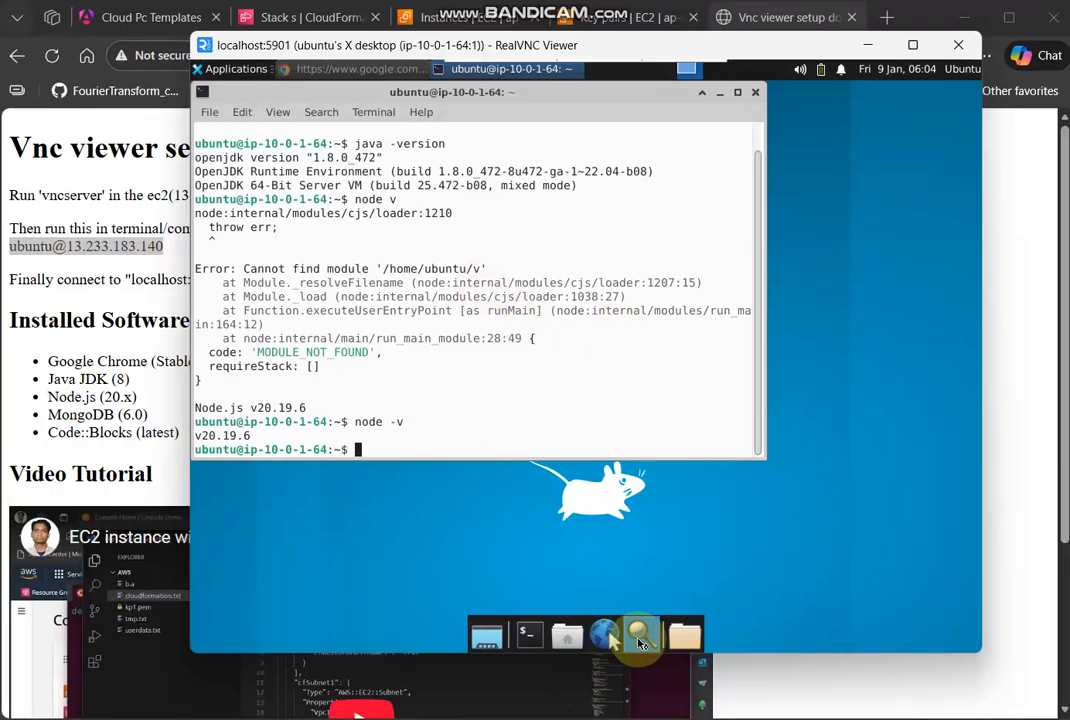
# - Launch Code::Blocks IDE from the Development applications, accept GNU GCC Compiler as the default compiler, and minimize the IDE
pyautogui.click(640, 640)
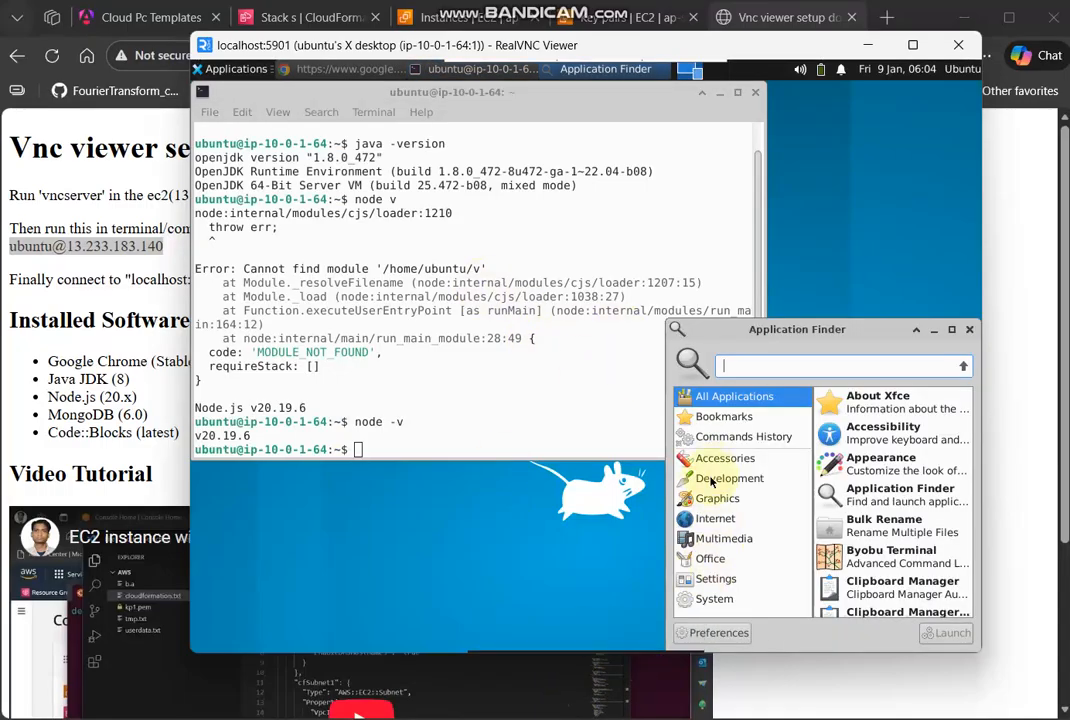
pyautogui.click(711, 480)
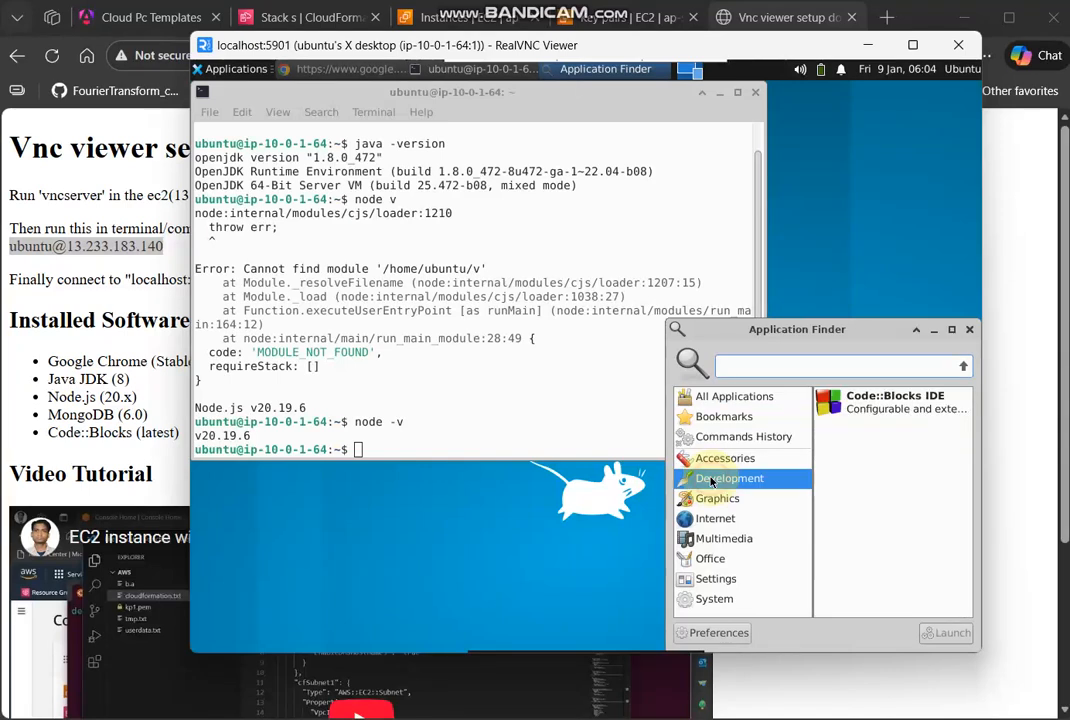
pyautogui.doubleClick(900, 402)
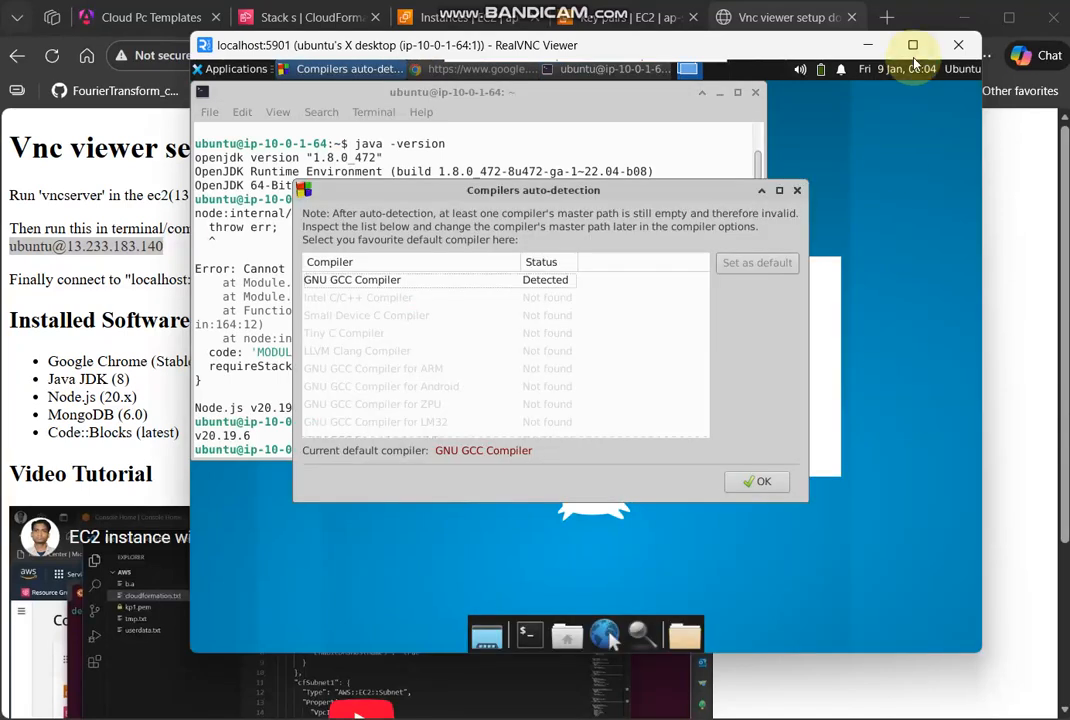
pyautogui.click(764, 483)
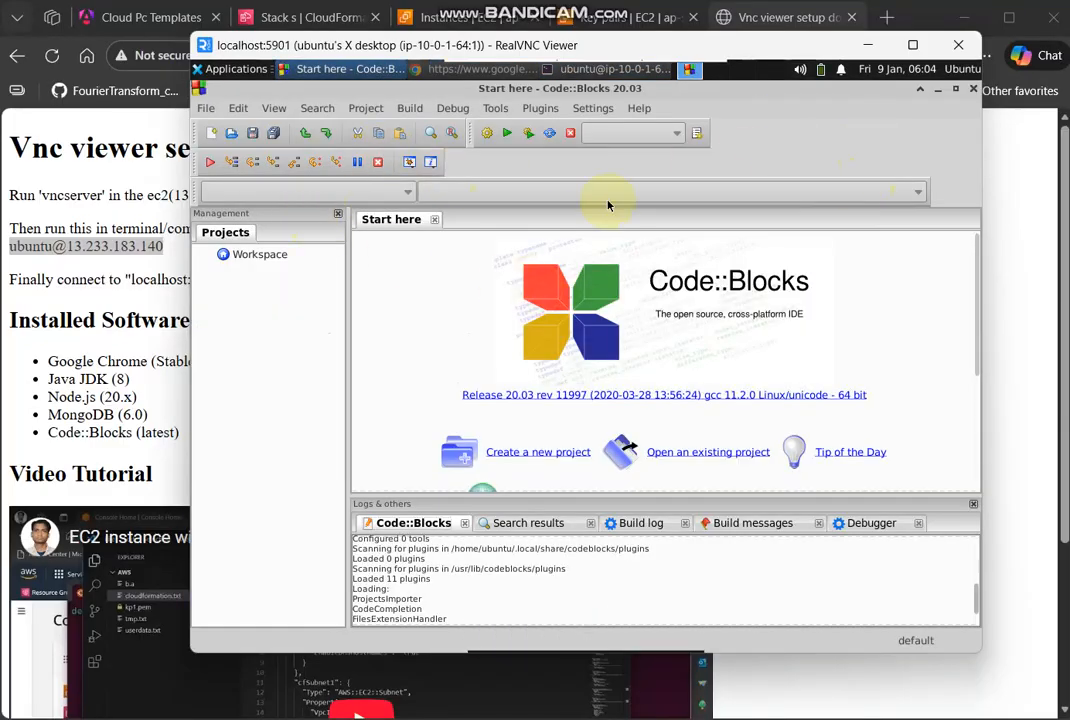
pyautogui.click(937, 92)
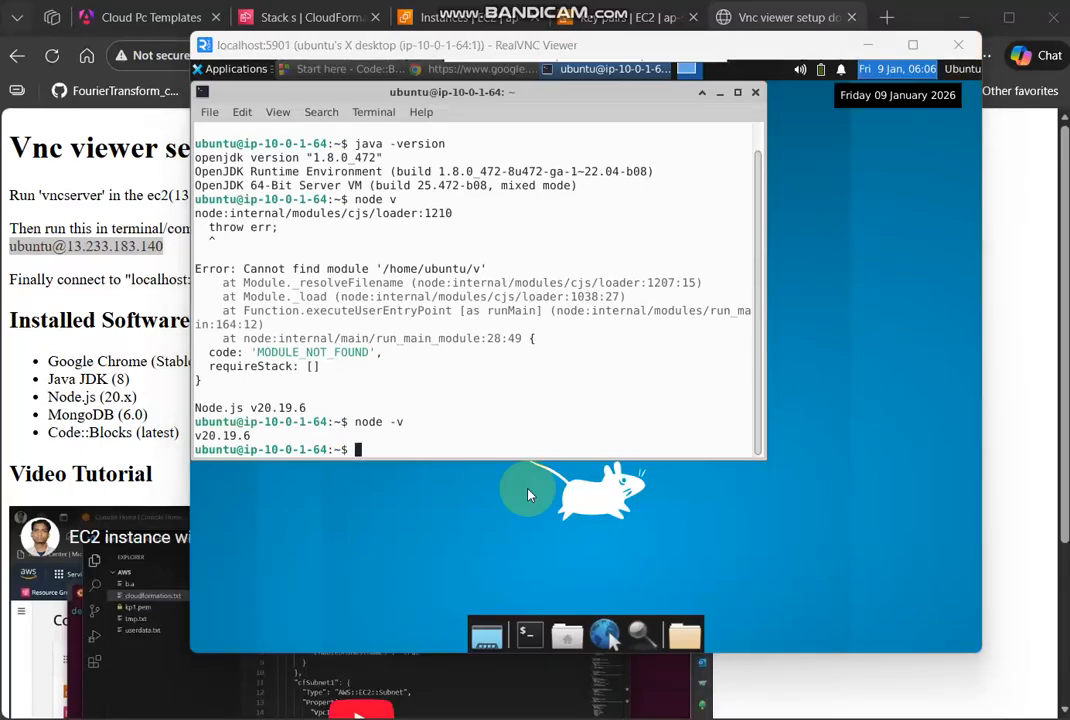
# - Start mongosh in the remote terminal, query the current database with db, and exit the MongoDB shell
pyautogui.click(495, 388)
pyautogui.write('mongo')
pyautogui.press('Return')
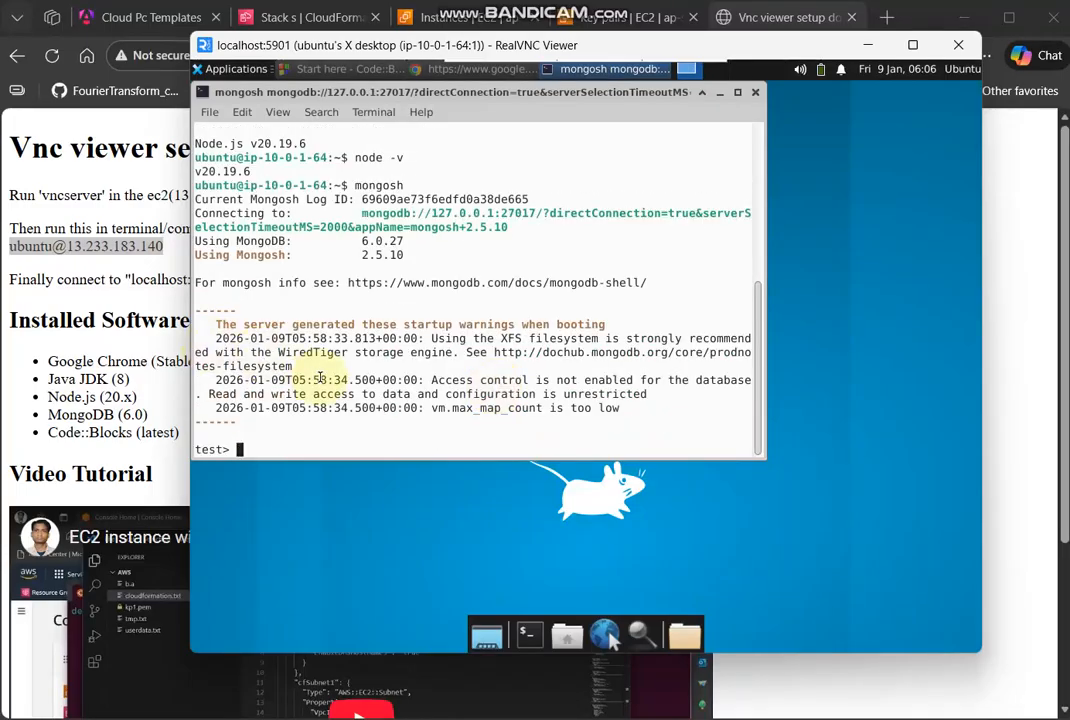
pyautogui.write('db')
pyautogui.press('Return')
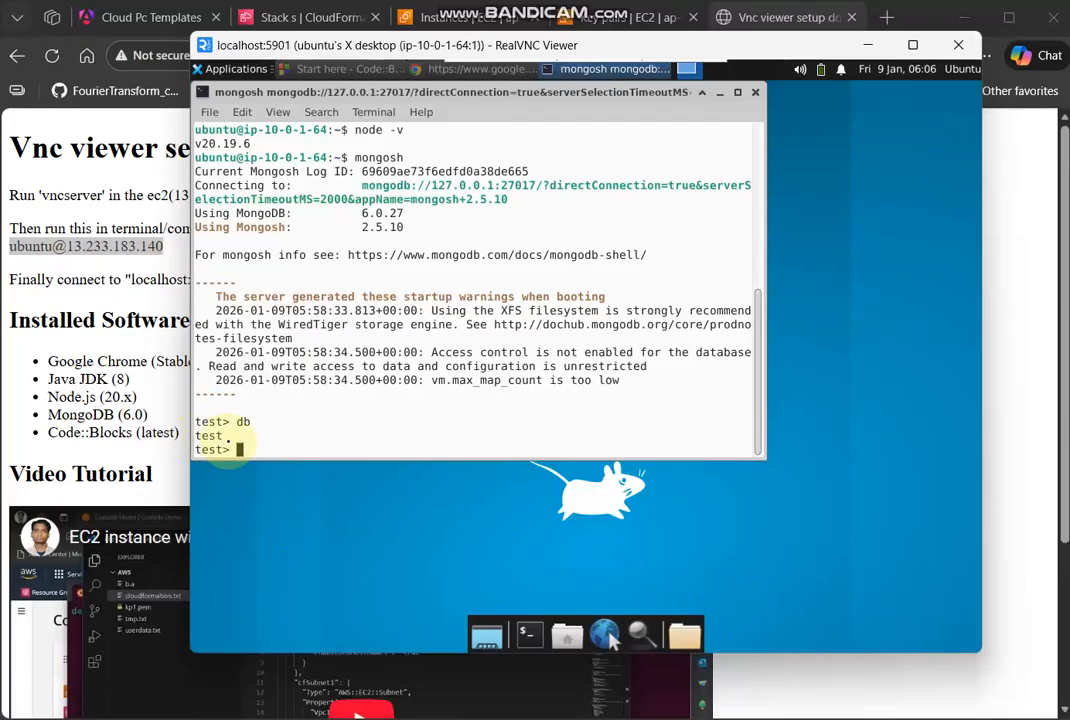
pyautogui.write('exit')
pyautogui.press('Return')
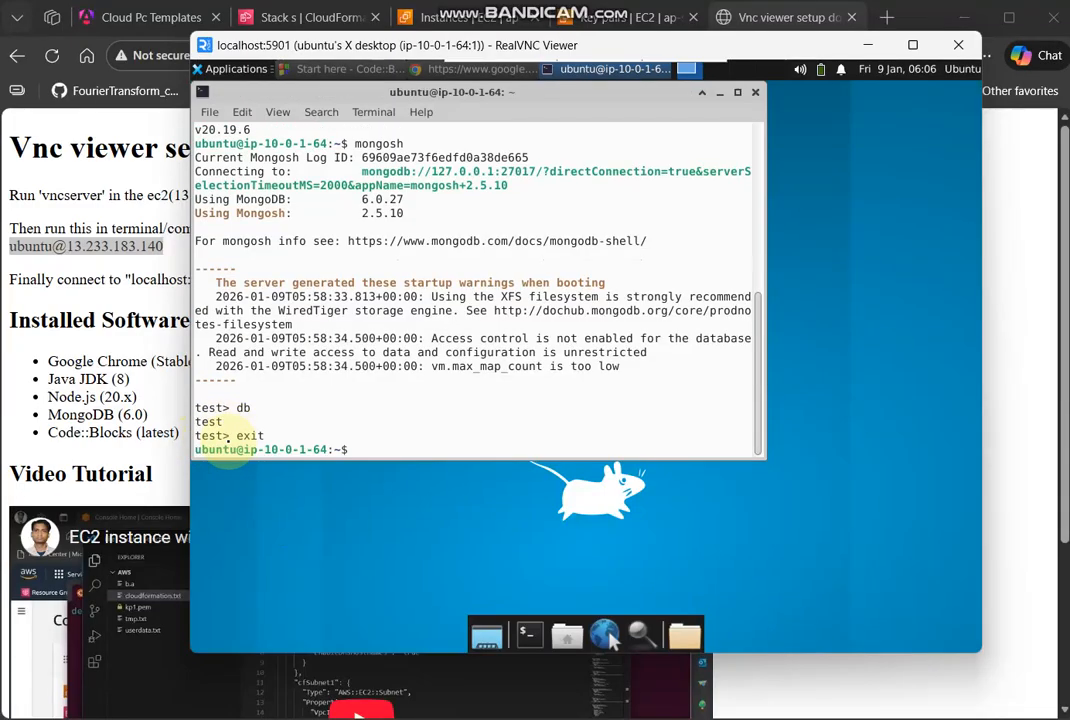
# - Review the selected and available software and the region and RAM settings on the Cloud PC Templates page
pyautogui.click(141, 22)
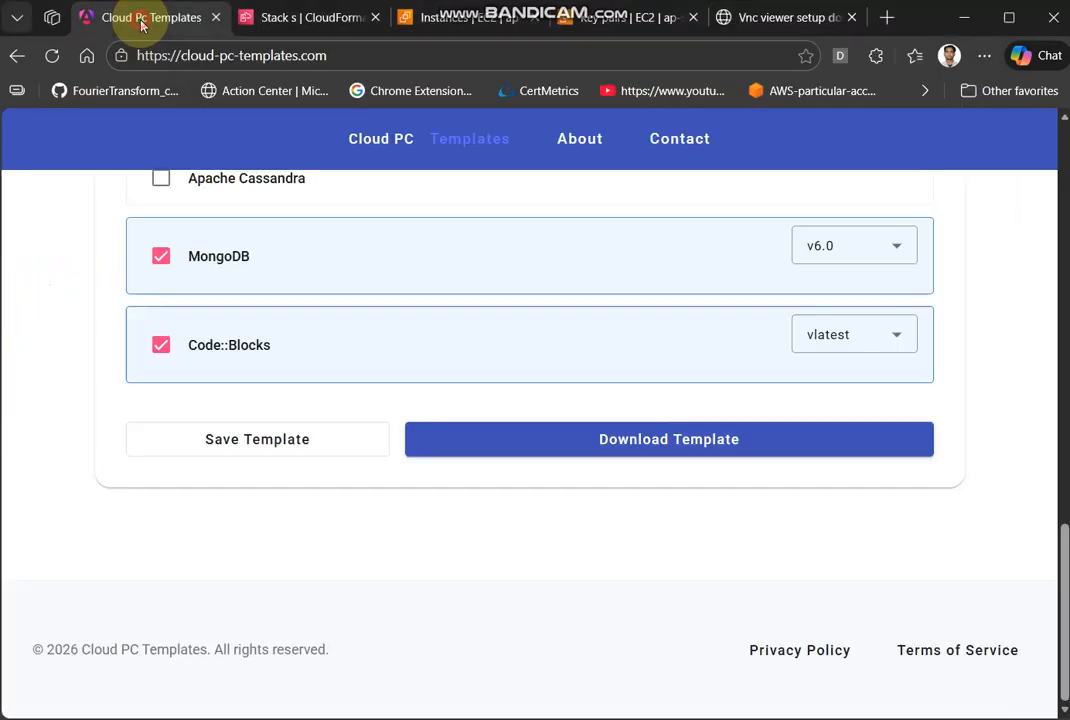
pyautogui.scroll(4, 492, 342)
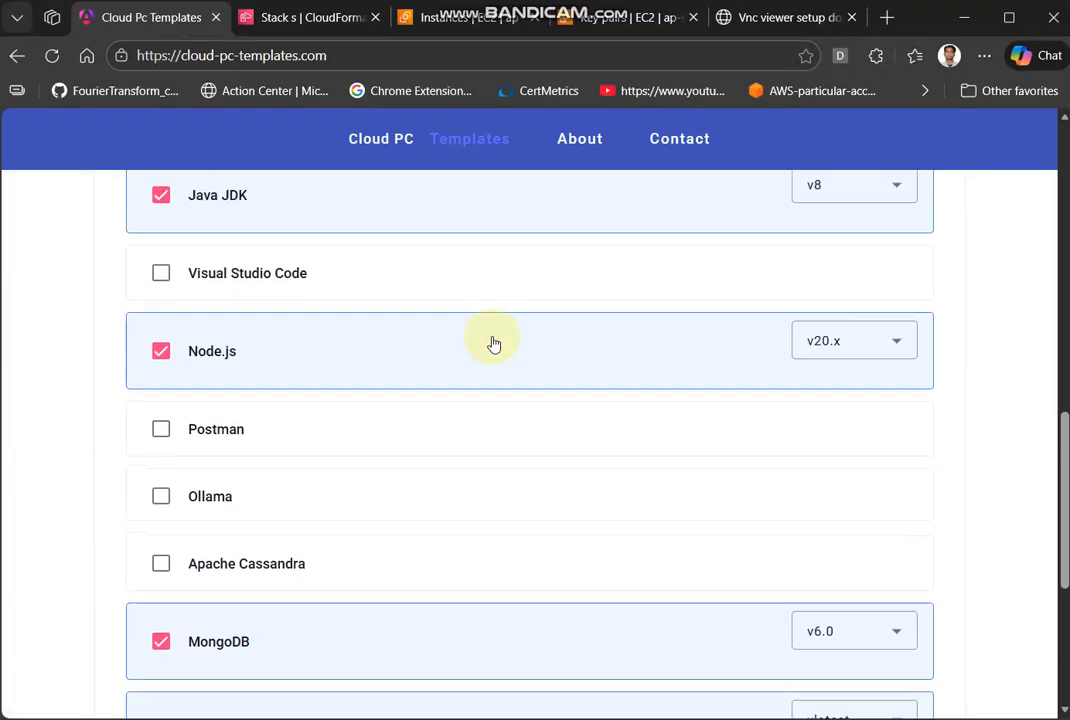
pyautogui.scroll(3, 493, 343)
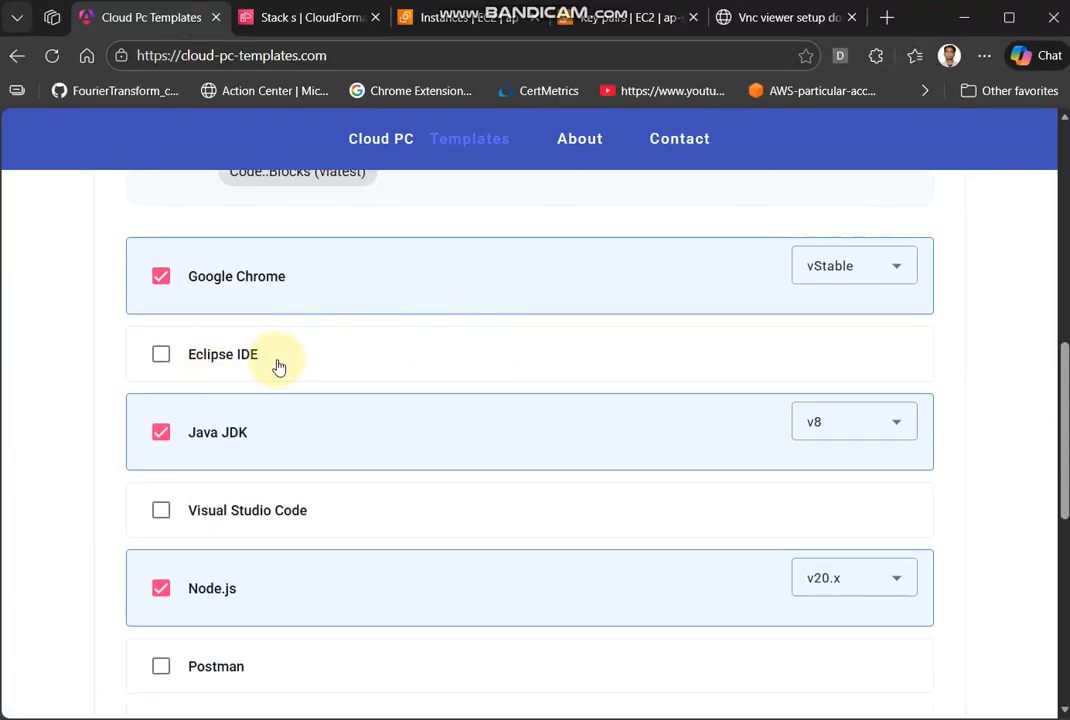
pyautogui.scroll(-2, 313, 516)
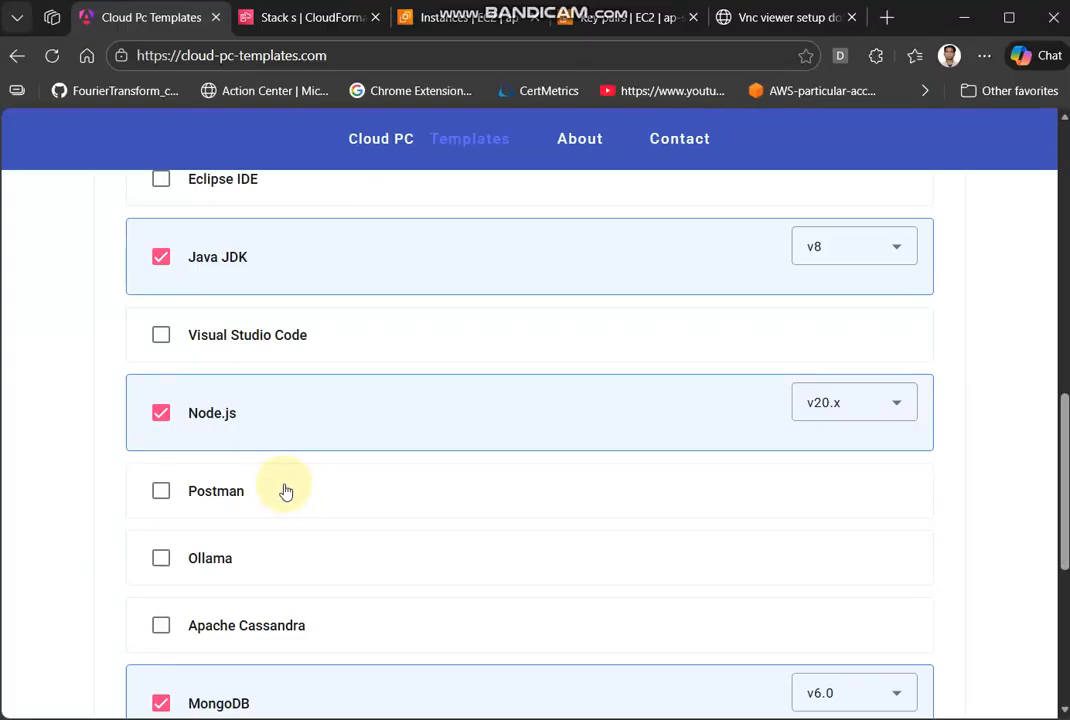
pyautogui.scroll(-1, 308, 566)
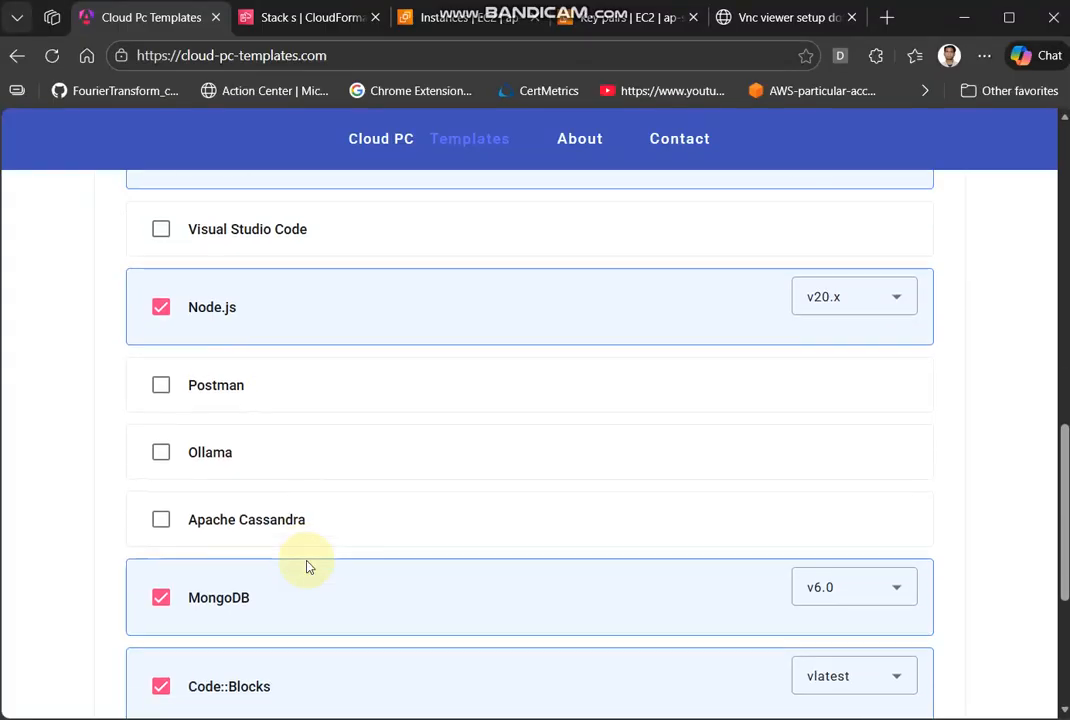
pyautogui.scroll(-2, 289, 516)
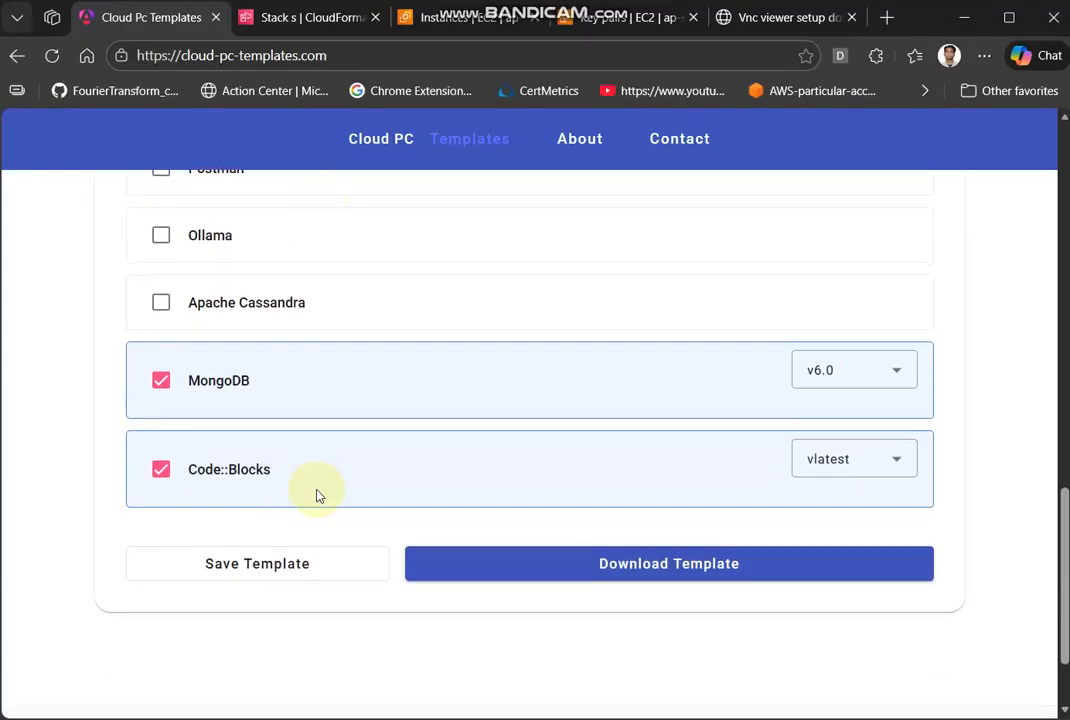
pyautogui.scroll(5, 315, 494)
pyautogui.scroll(1, 317, 494)
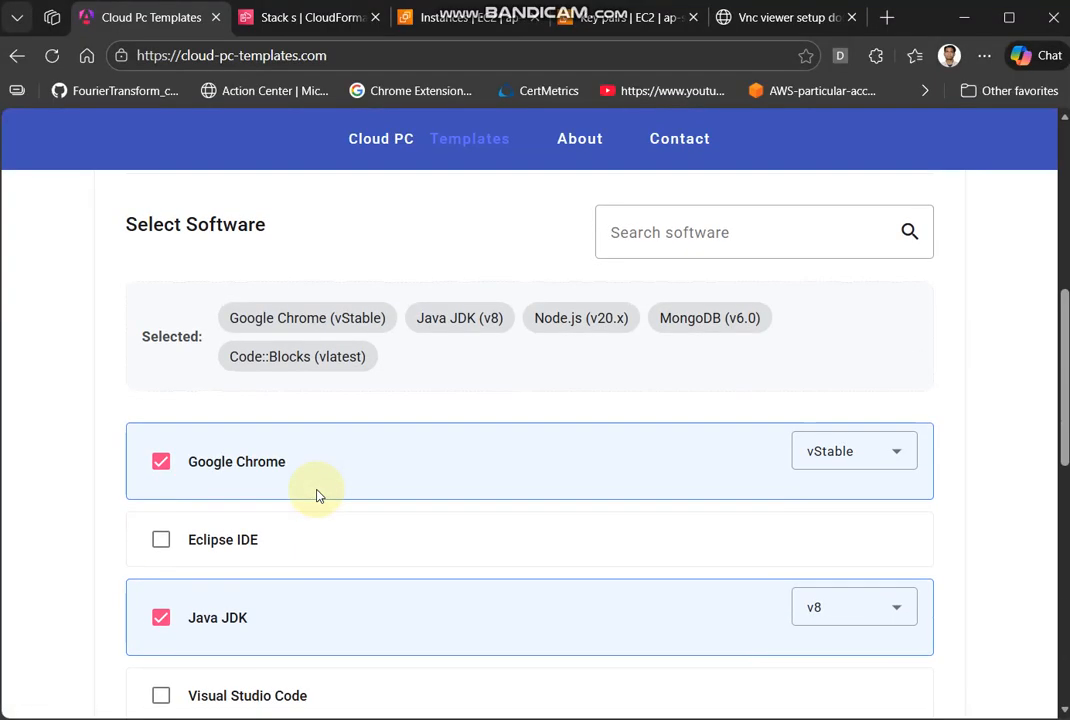
pyautogui.click(652, 232)
pyautogui.scroll(5, 420, 235)
pyautogui.scroll(1, 418, 237)
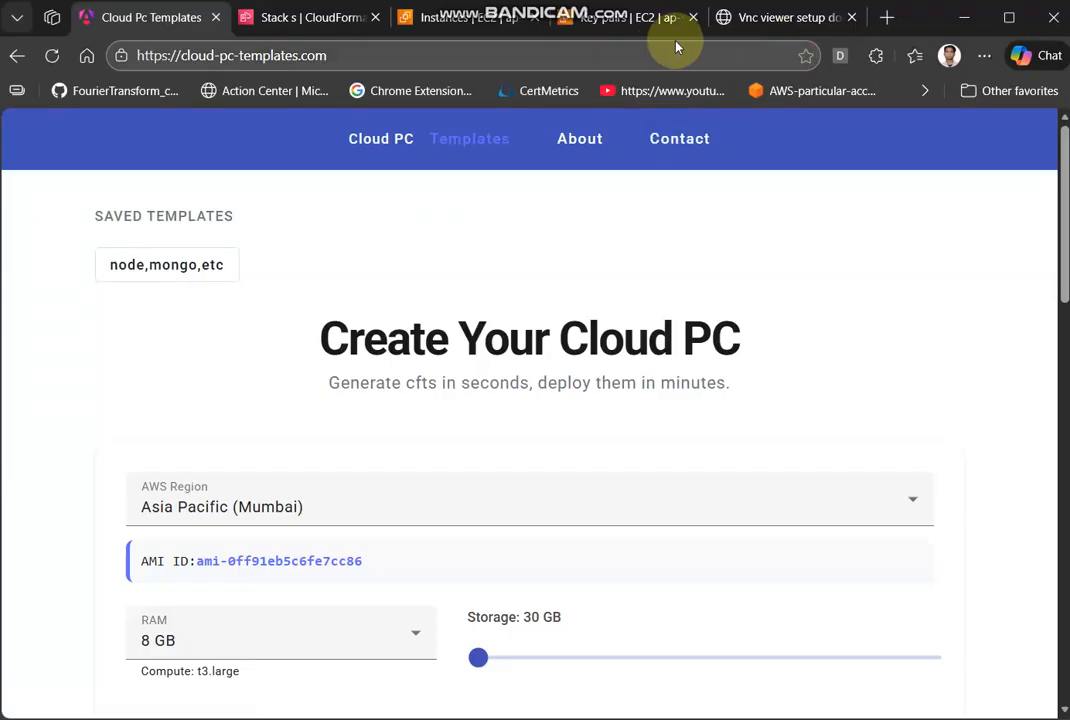
# - Look at the EC2 key pairs, exit mongosh in the local terminal window, and log out of the SSH session
pyautogui.click(625, 20)
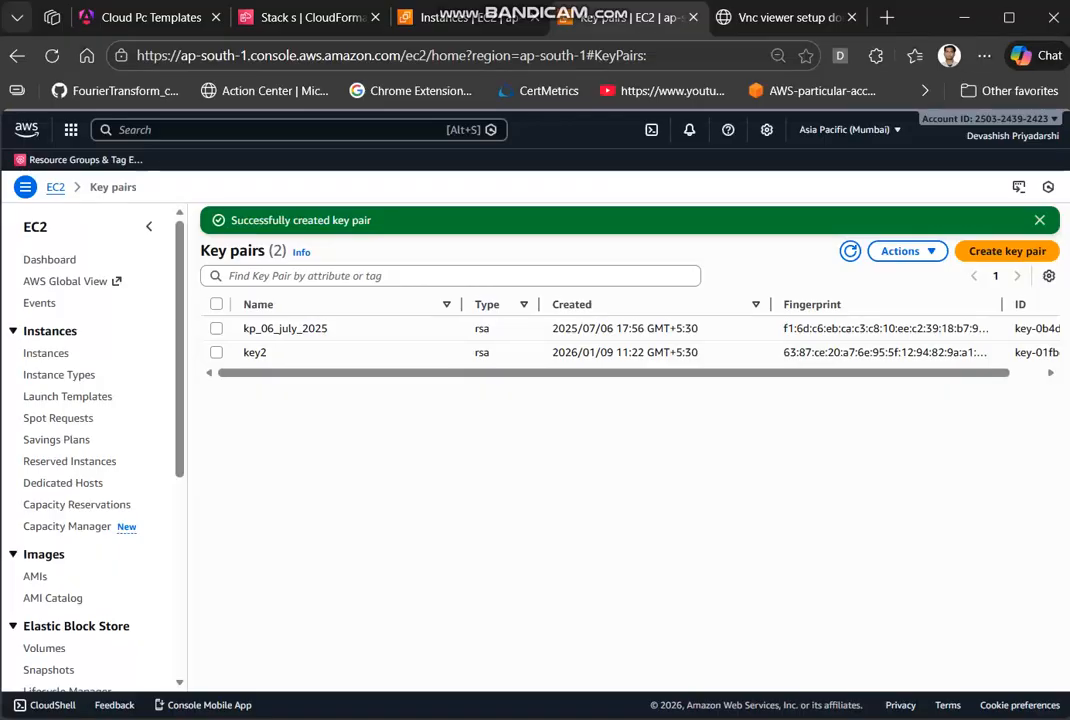
pyautogui.moveTo(557, 719)
pyautogui.click(557, 640)
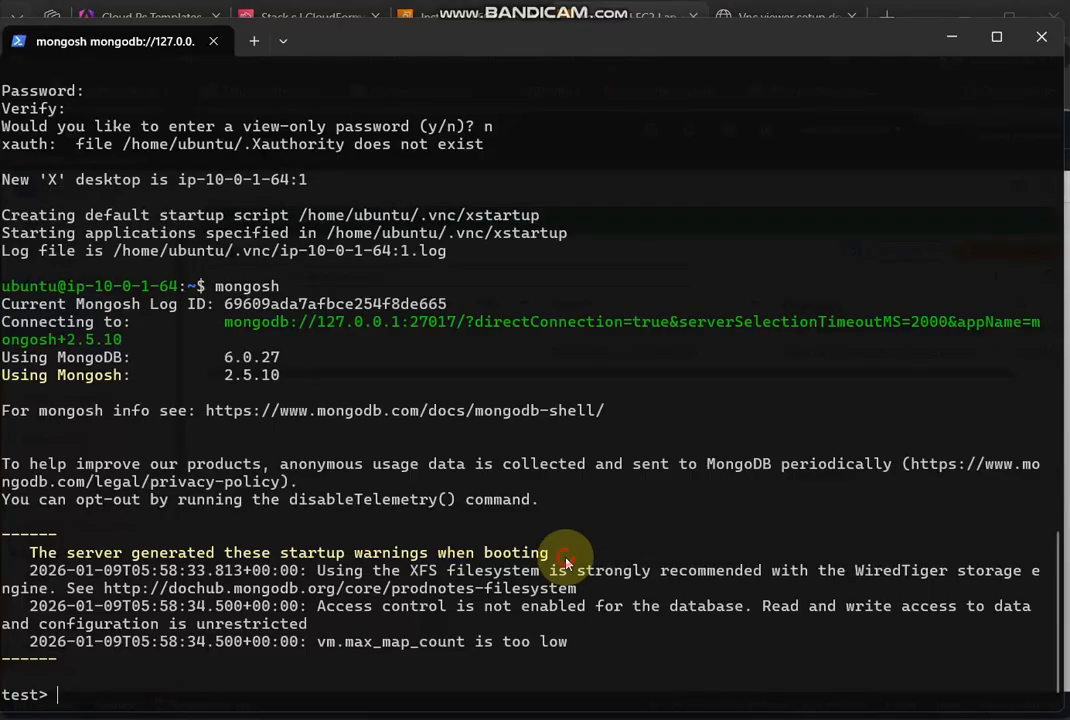
pyautogui.write('exit')
pyautogui.press('Return')
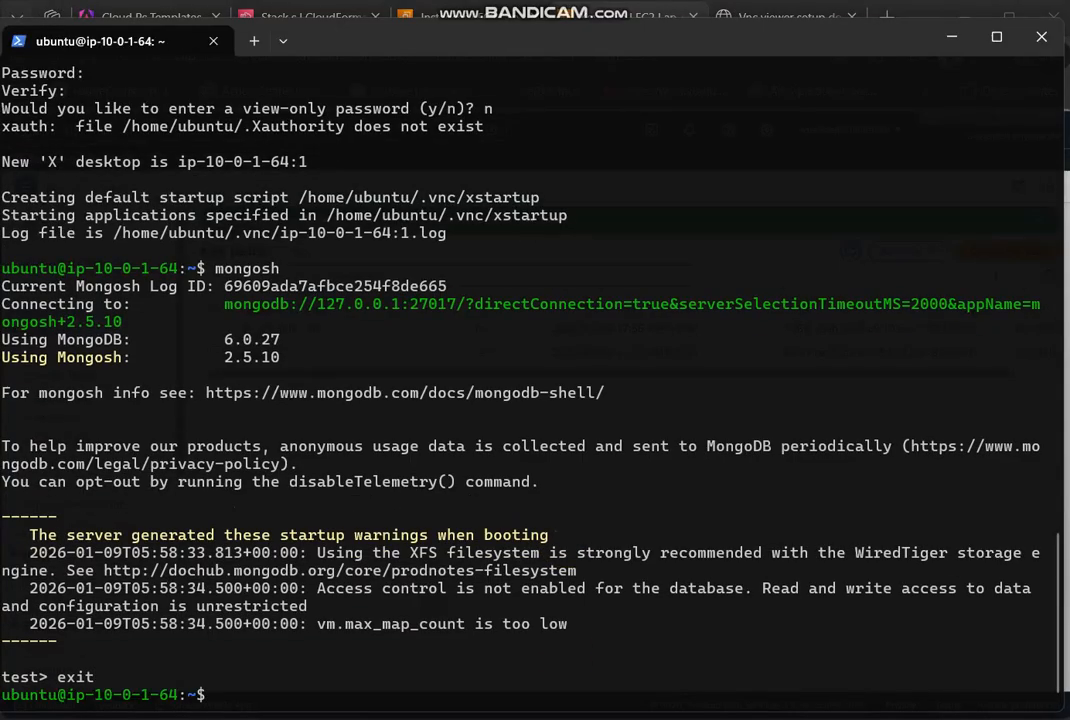
pyautogui.press('Return')
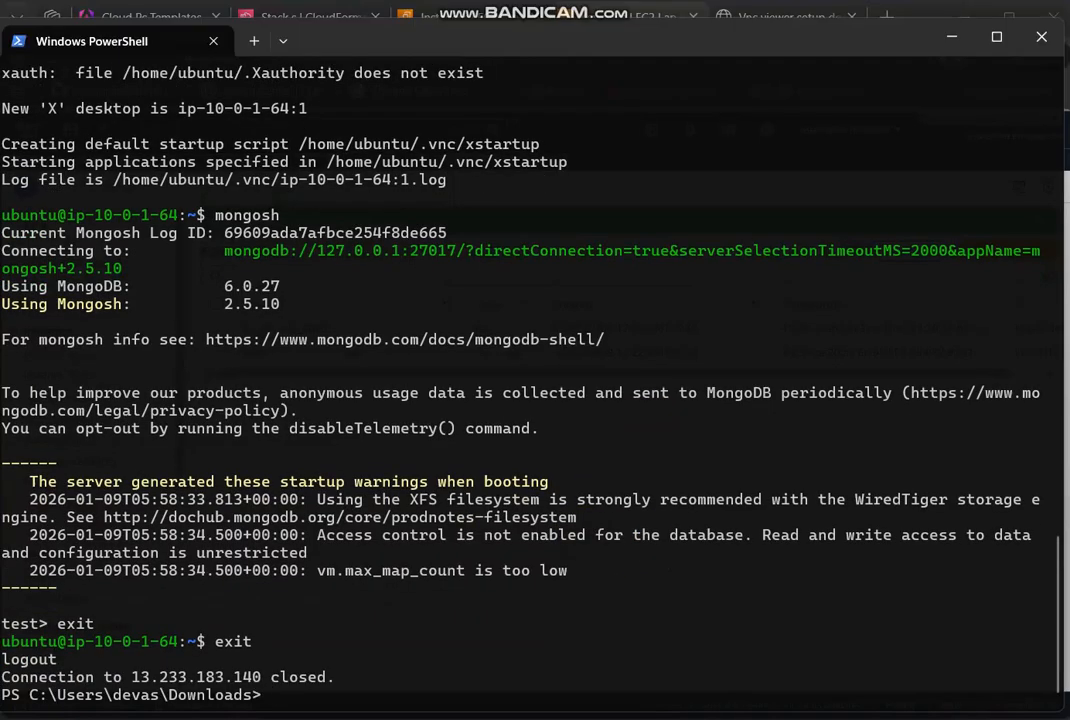
# - Check the key pair's name in EC2 and find its file in Downloads with dir | findStr july_2025
pyautogui.write('findStr')
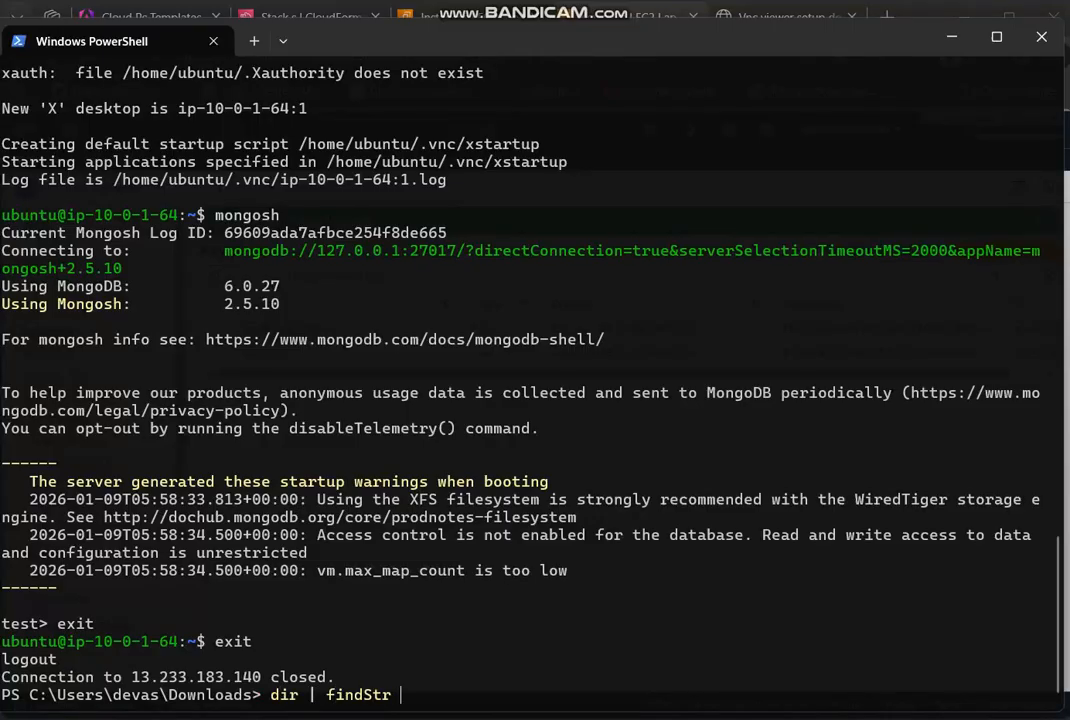
pyautogui.moveTo(515, 719)
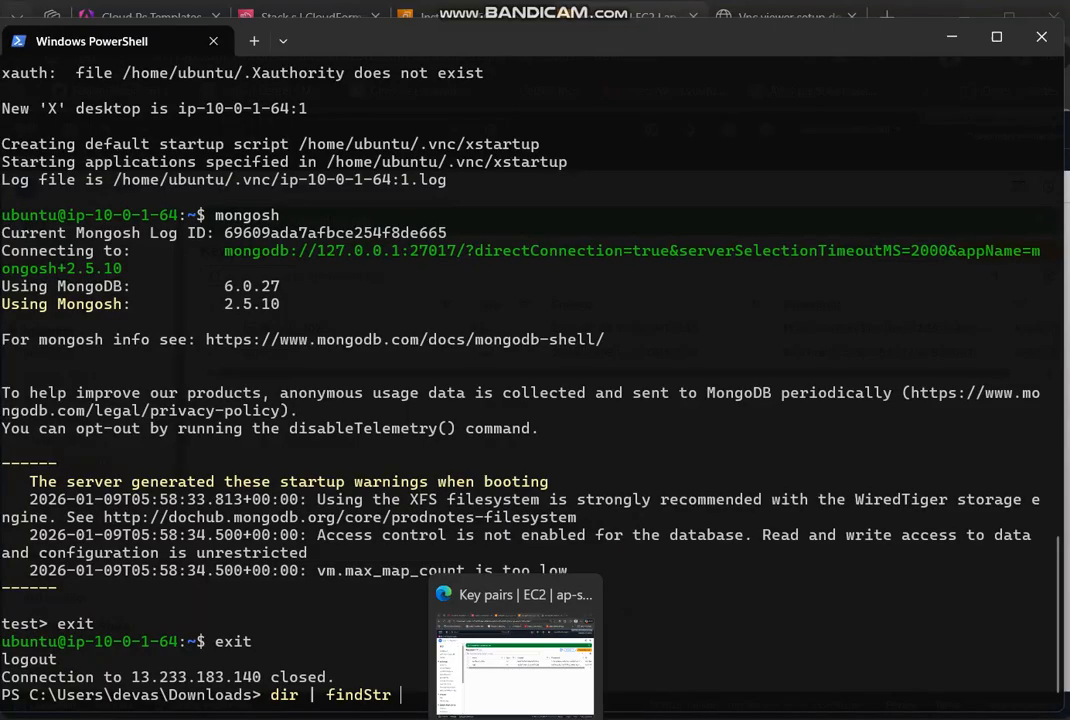
pyautogui.click(515, 660)
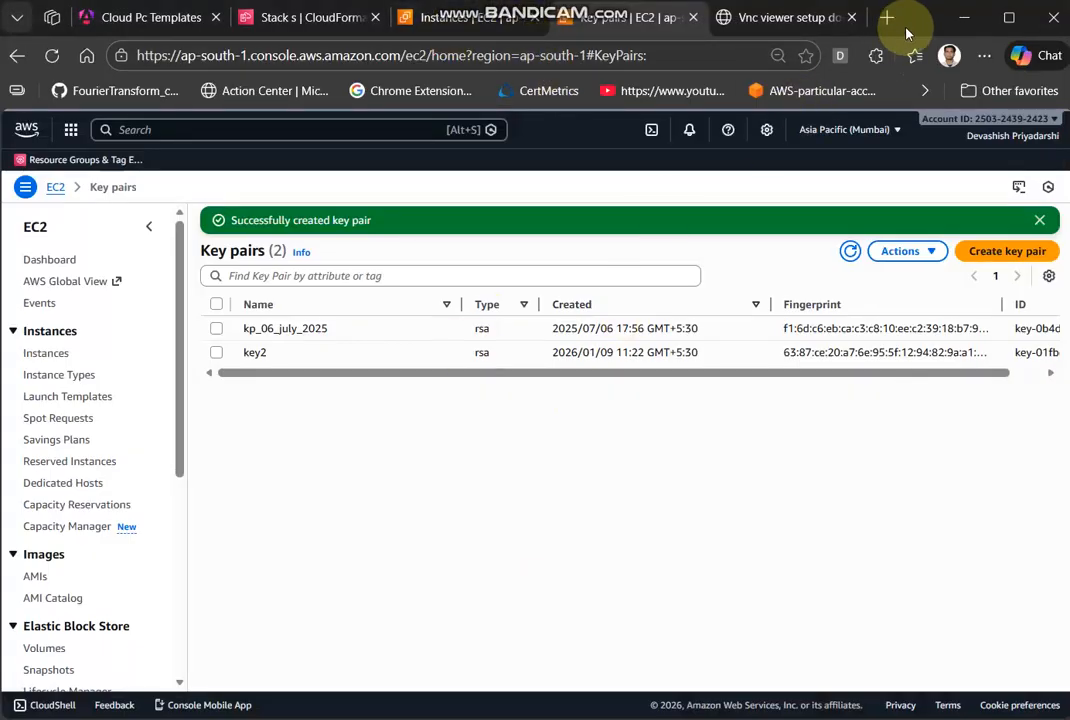
pyautogui.click(965, 19)
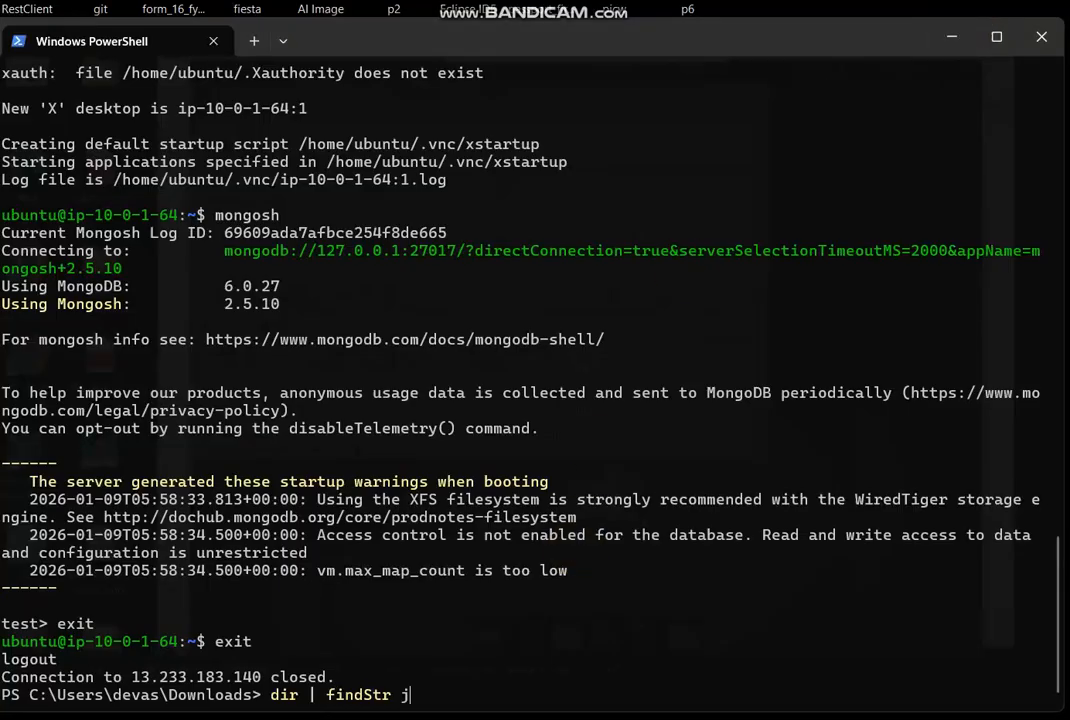
pyautogui.write('025')
pyautogui.press('Return')
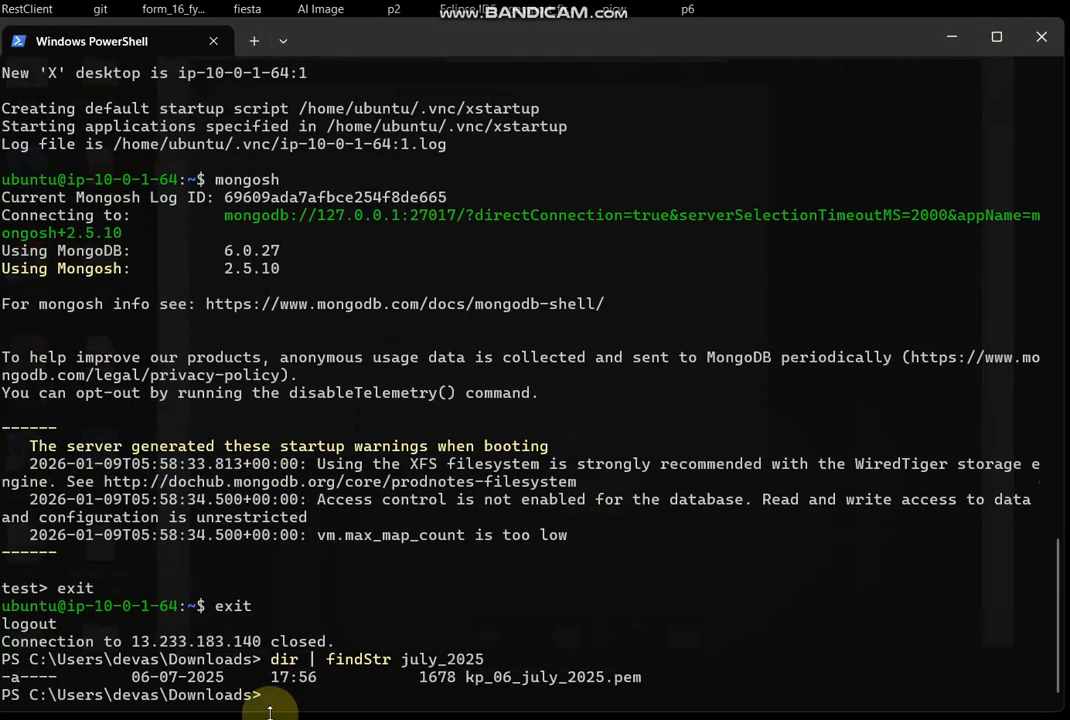
pyautogui.moveTo(232, 682); pyautogui.dragTo(446, 694)
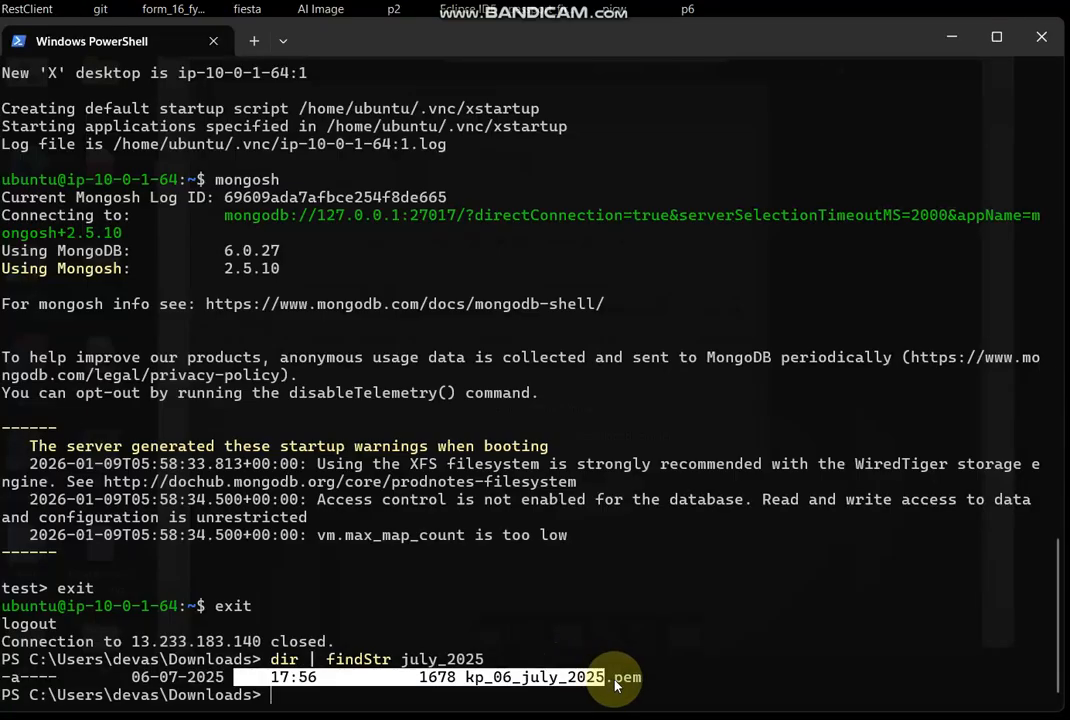
pyautogui.click(645, 679)
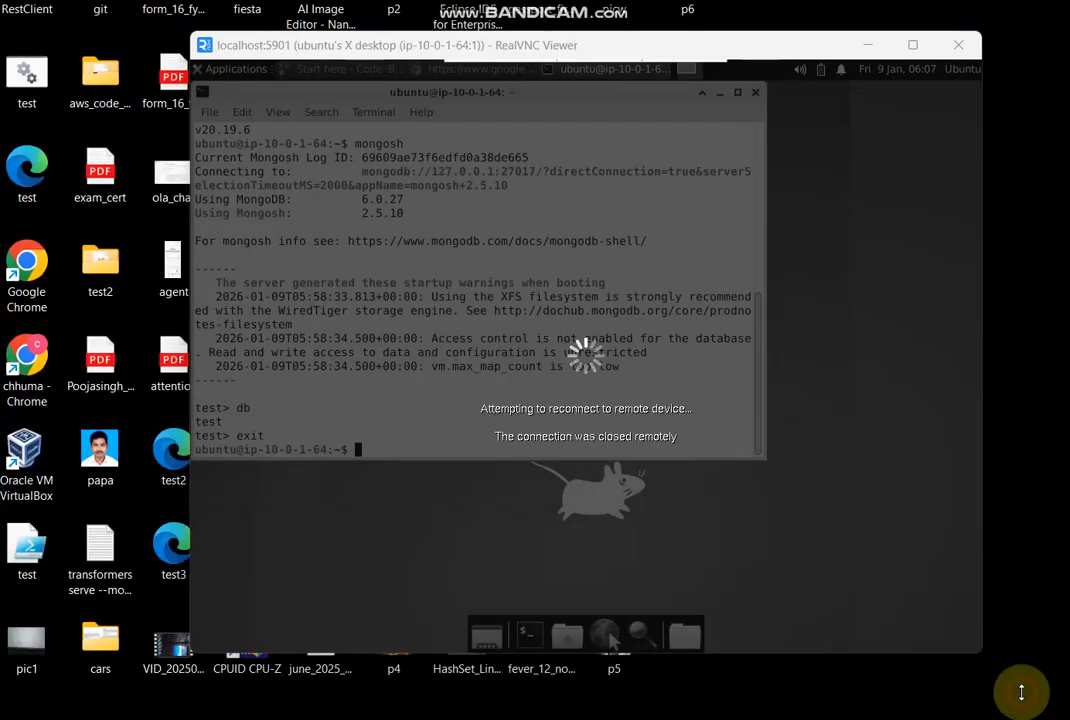
# - Switch to the RealVNC Viewer window of the localhost:5901 remote desktop session
pyautogui.click(1022, 692)
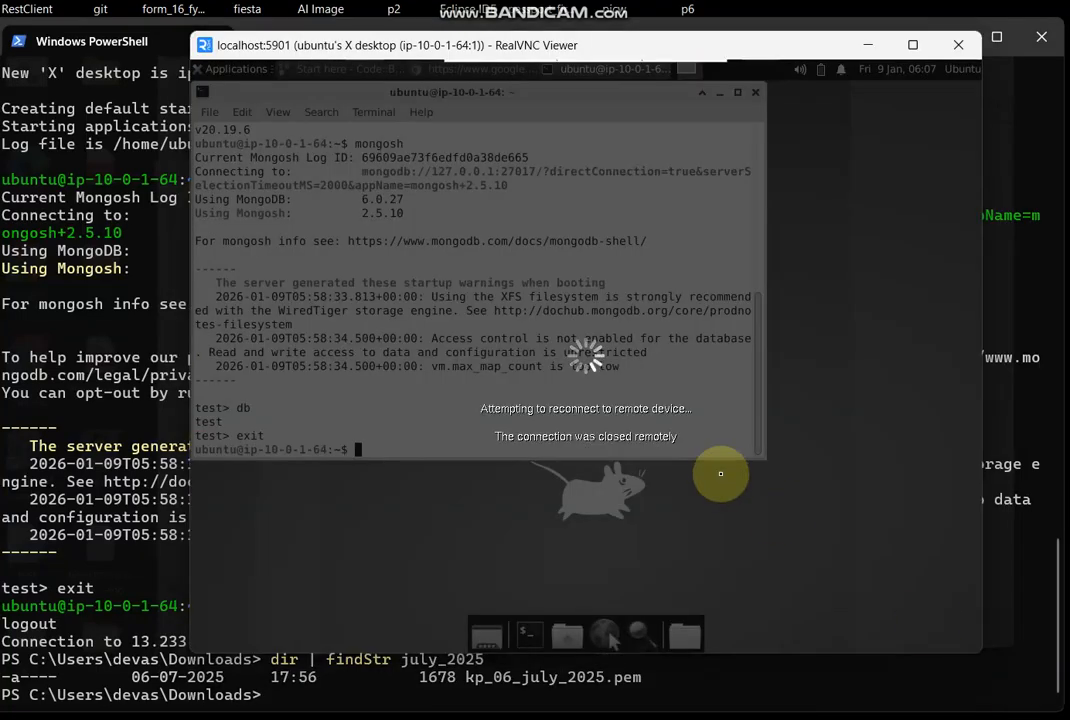